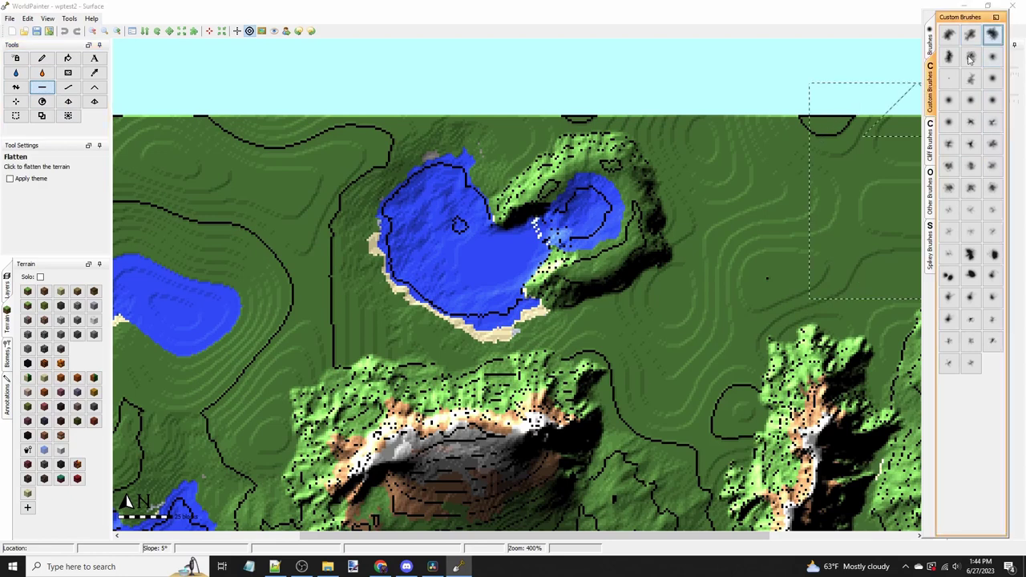
Step: Try flattening the raised ridge around the small lake and inspect the terrain in the 3D view
mouse_move(624, 298)
mouse_down()
mouse_move(601, 204)
mouse_move(533, 192)
mouse_move(473, 220)
mouse_move(562, 218)
mouse_up()
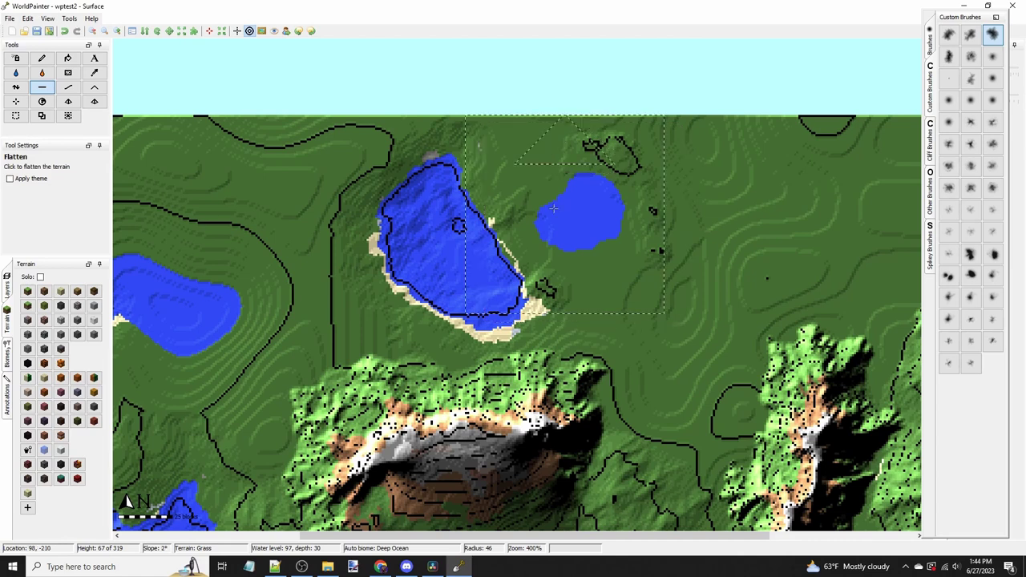
click(47, 17)
click(97, 163)
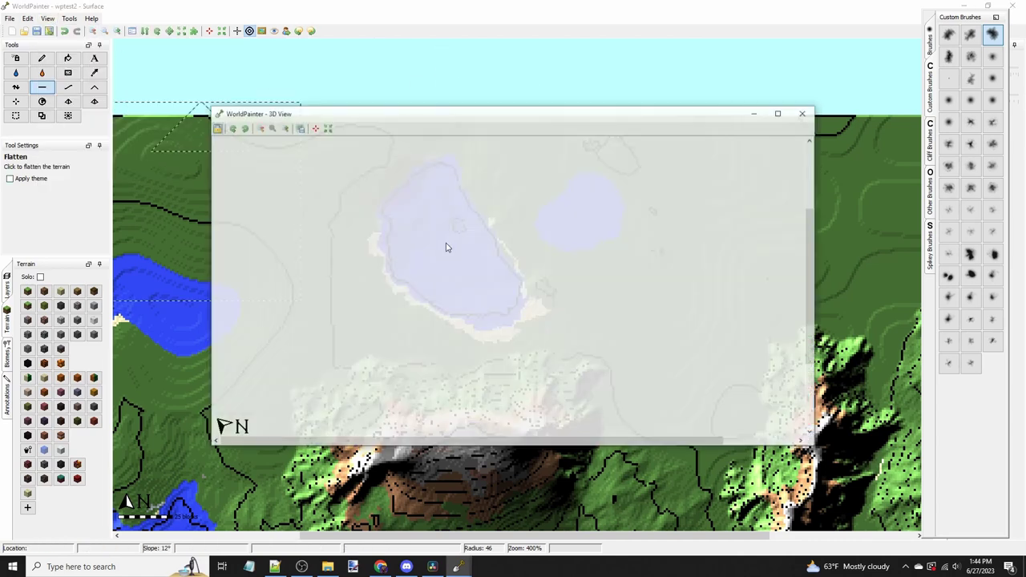
drag(445, 247, 709, 175)
scroll(426, 298, up, 2)
scroll(466, 272, up, 1)
drag(466, 273, 542, 275)
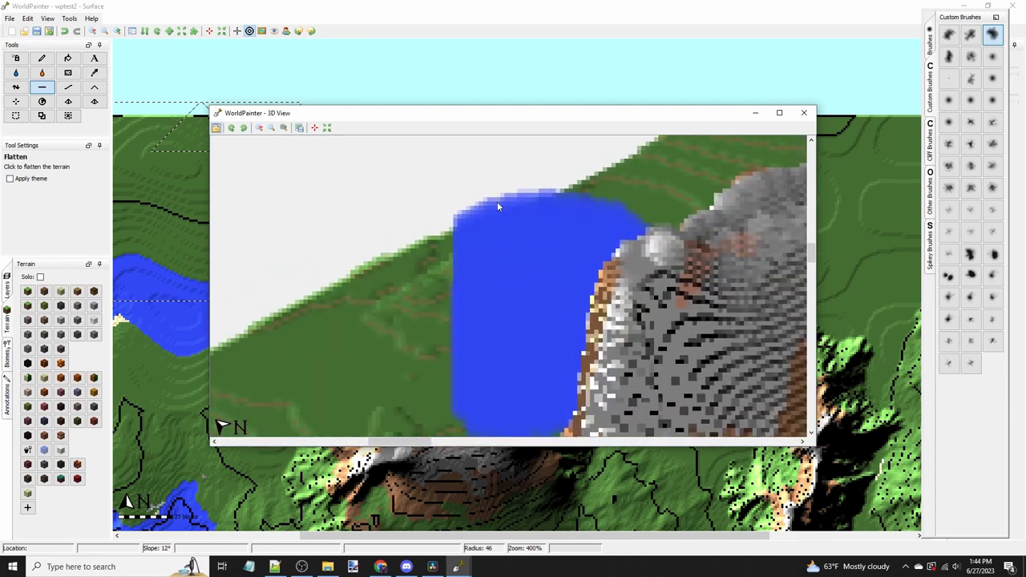
scroll(529, 257, down, 3)
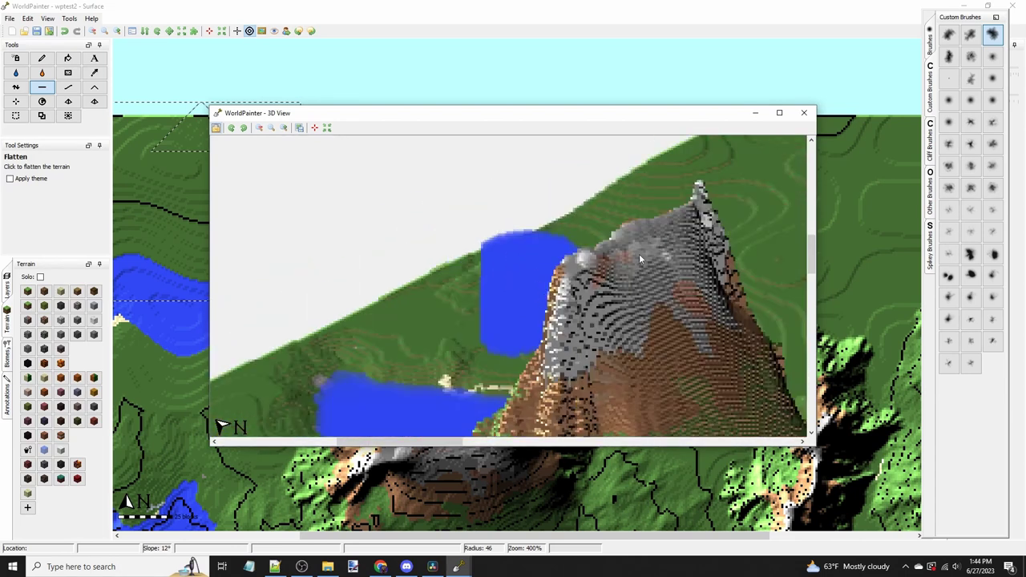
click(804, 112)
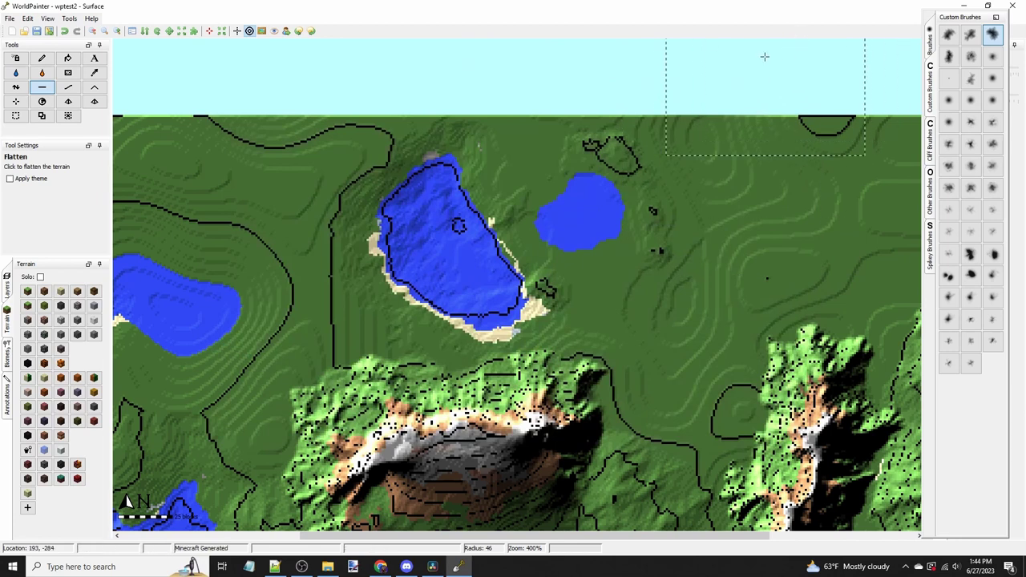
key(ctrl+z)
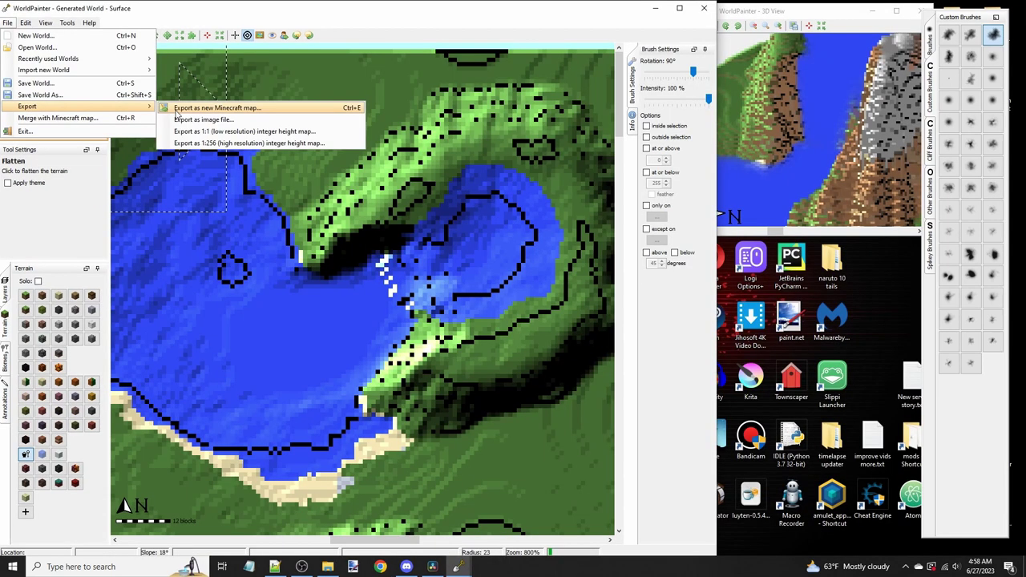
Step: Start an export as a new Minecraft map and set its game mode to Creative
click(232, 103)
click(184, 268)
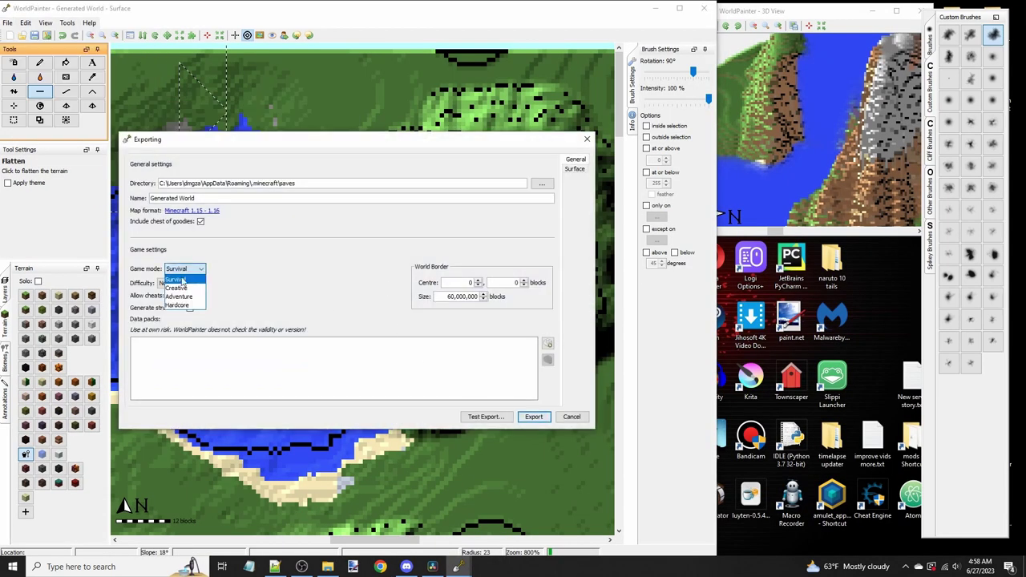
click(173, 284)
click(178, 283)
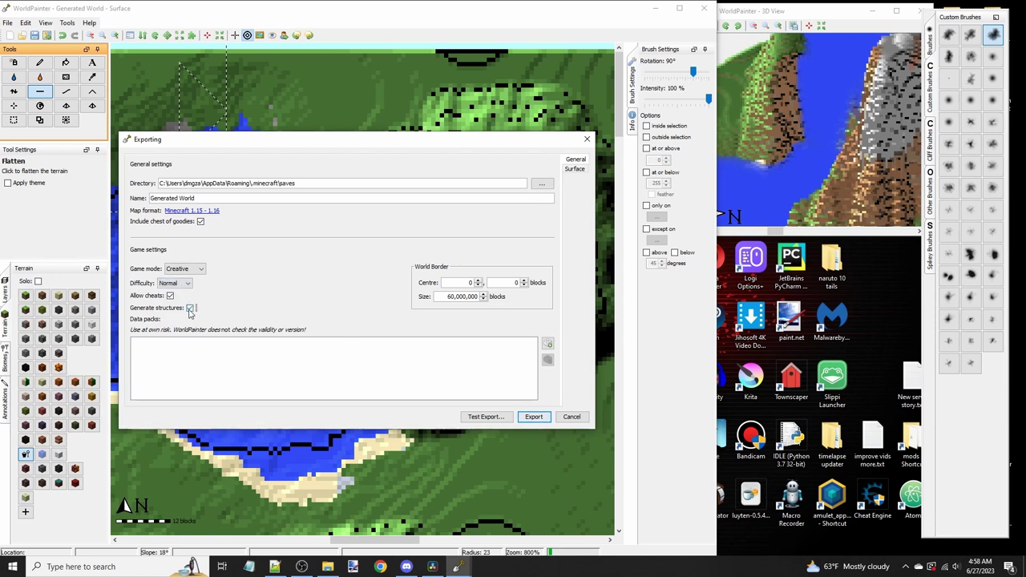
Step: Disable structure generation and change the export's map format to Minecraft 1.19 or later
click(204, 211)
click(362, 225)
click(341, 275)
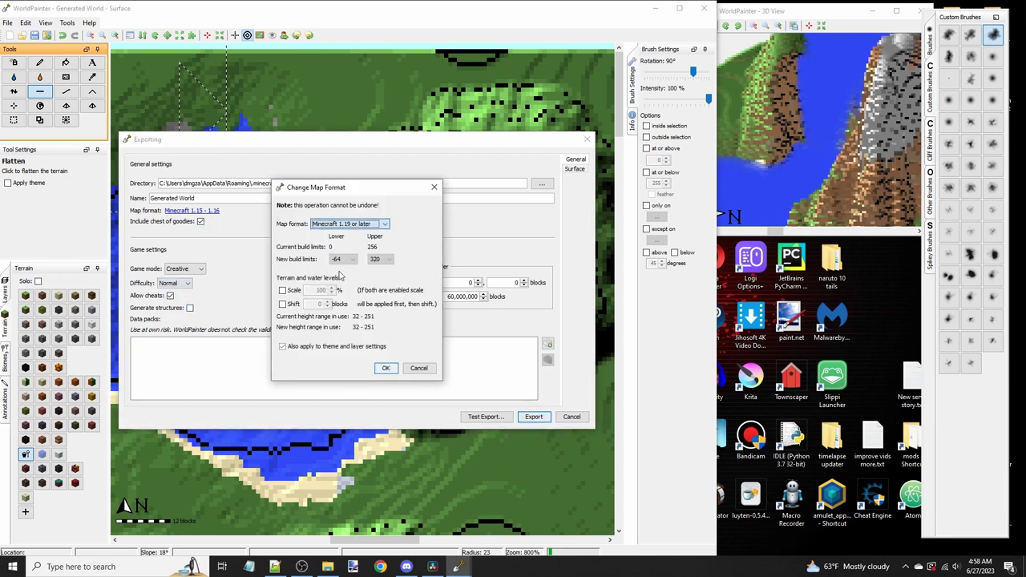
click(386, 369)
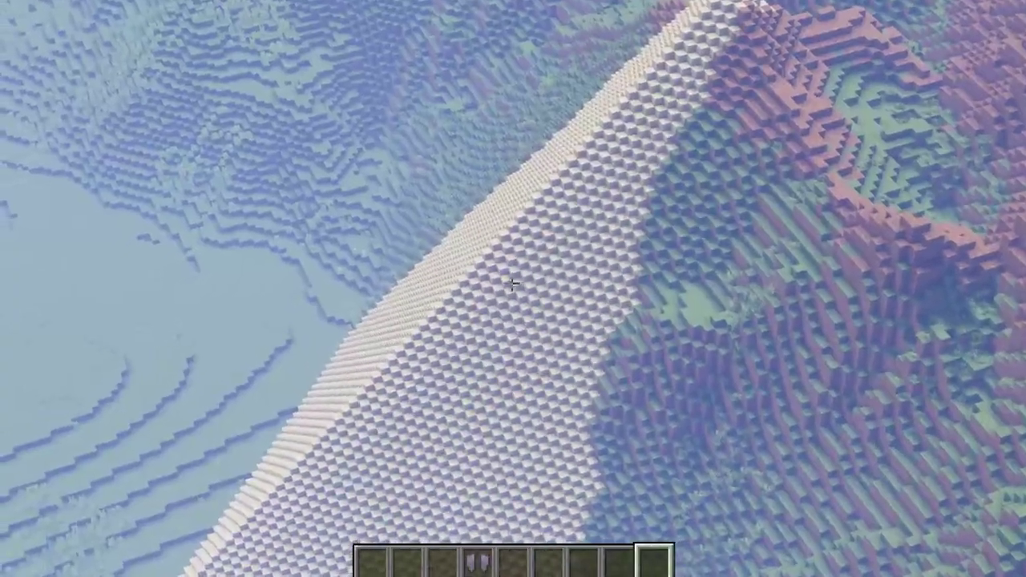
key(w)
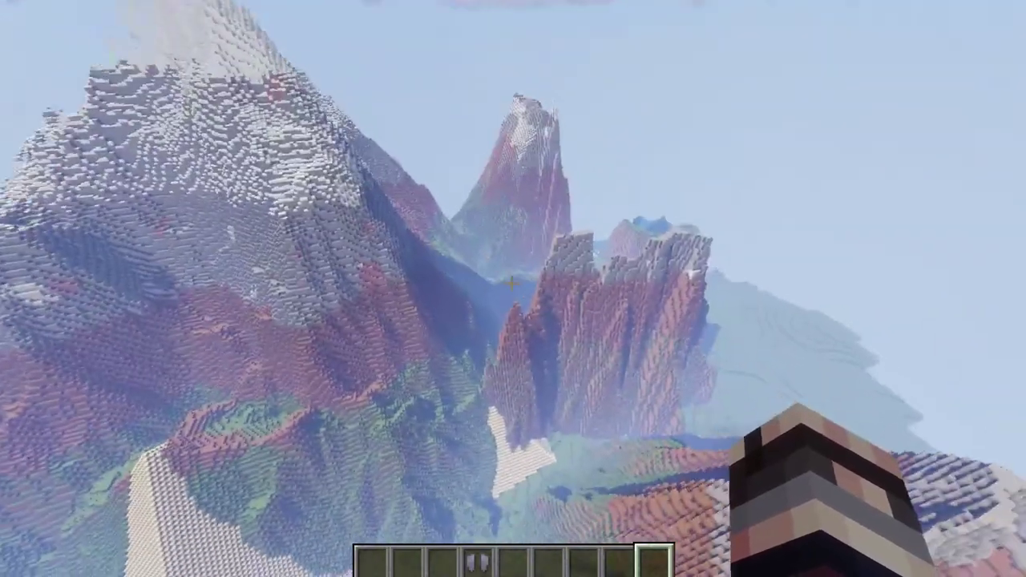
key(w)
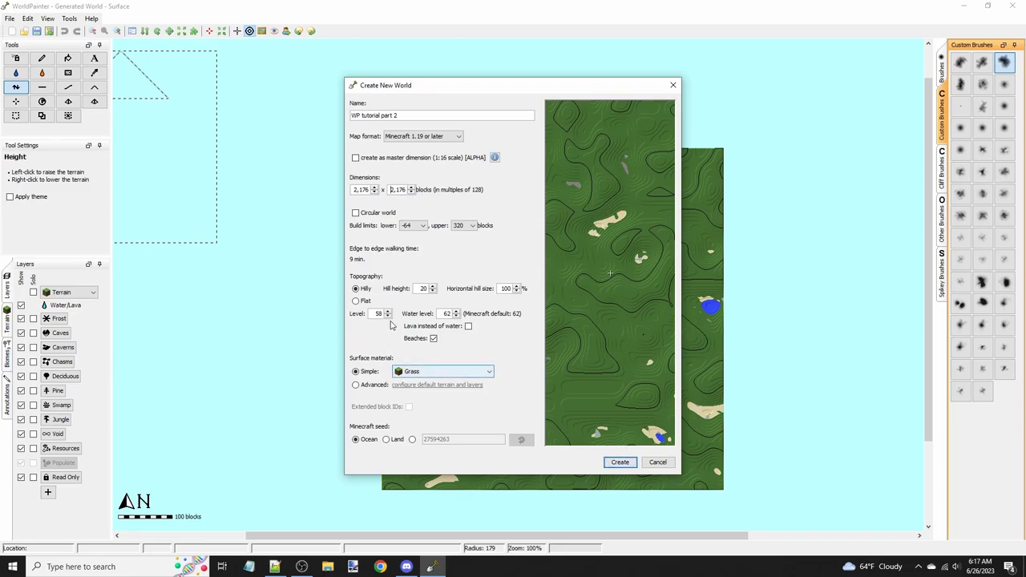
Step: Create the 2,176 x 2,176 world with flat topography at level 64 and a Land Minecraft seed
click(358, 301)
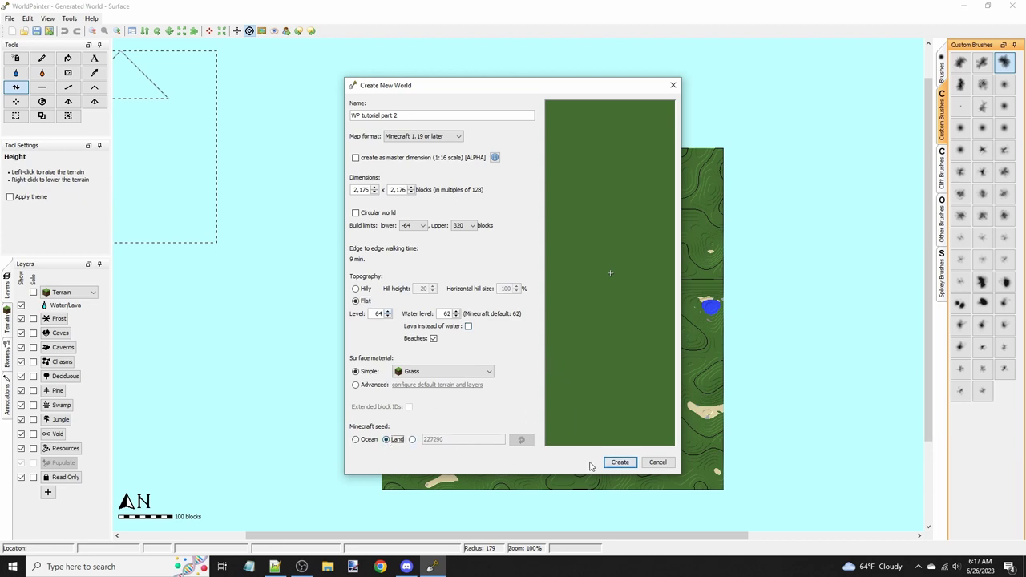
click(619, 462)
scroll(600, 327, down, 1)
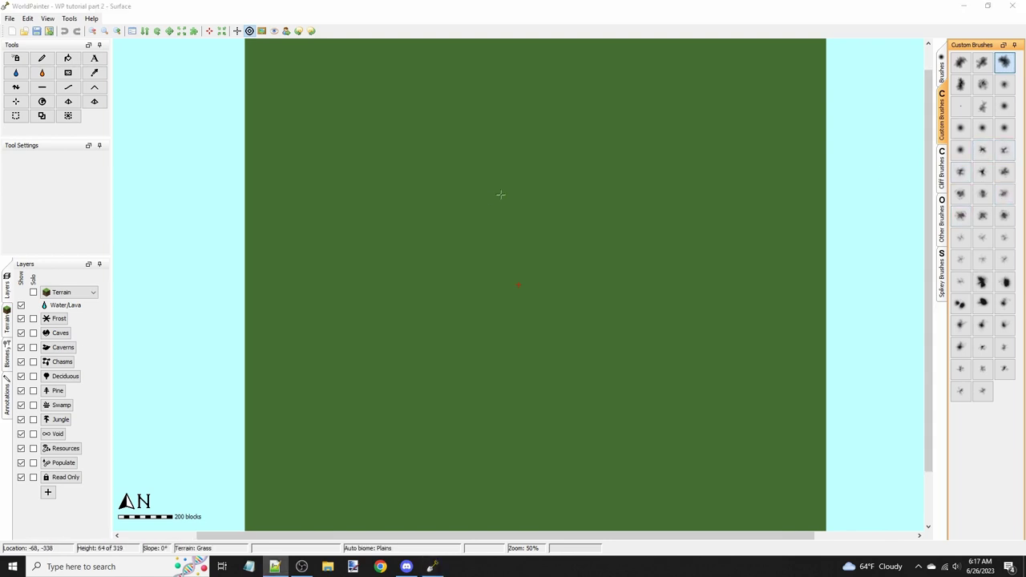
middle_drag(499, 194, 471, 192)
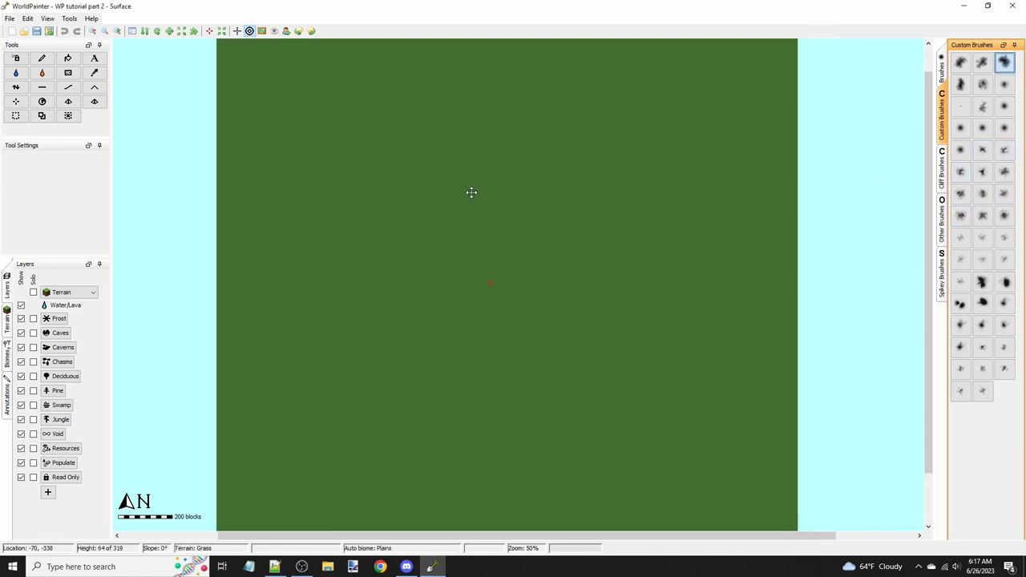
Step: Paint an obsidian terrain circle near the map's northwest corner with the Pencil tool
click(41, 58)
middle_drag(583, 172, 644, 212)
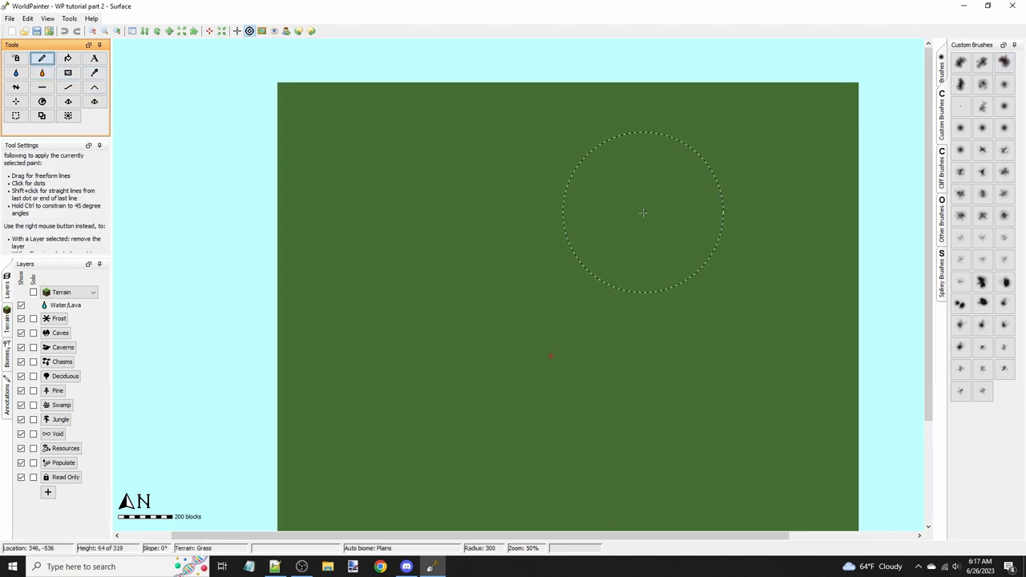
middle_drag(477, 325, 446, 285)
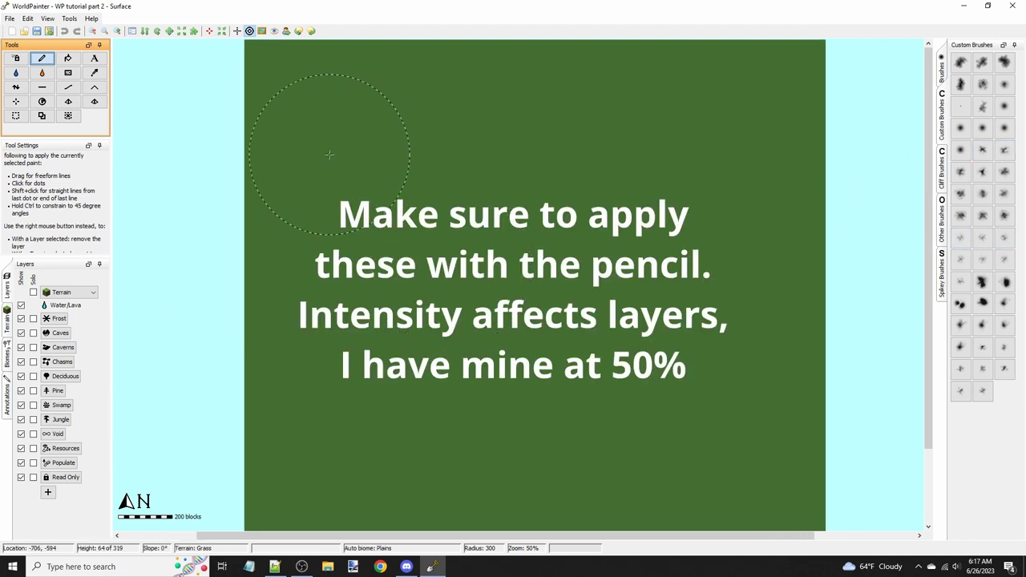
middle_drag(323, 114, 416, 250)
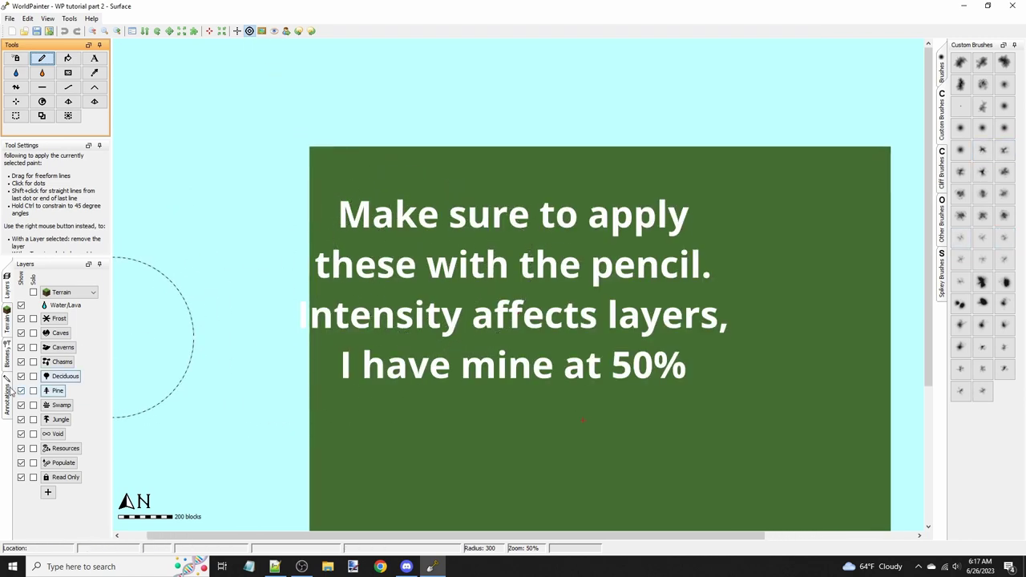
click(7, 324)
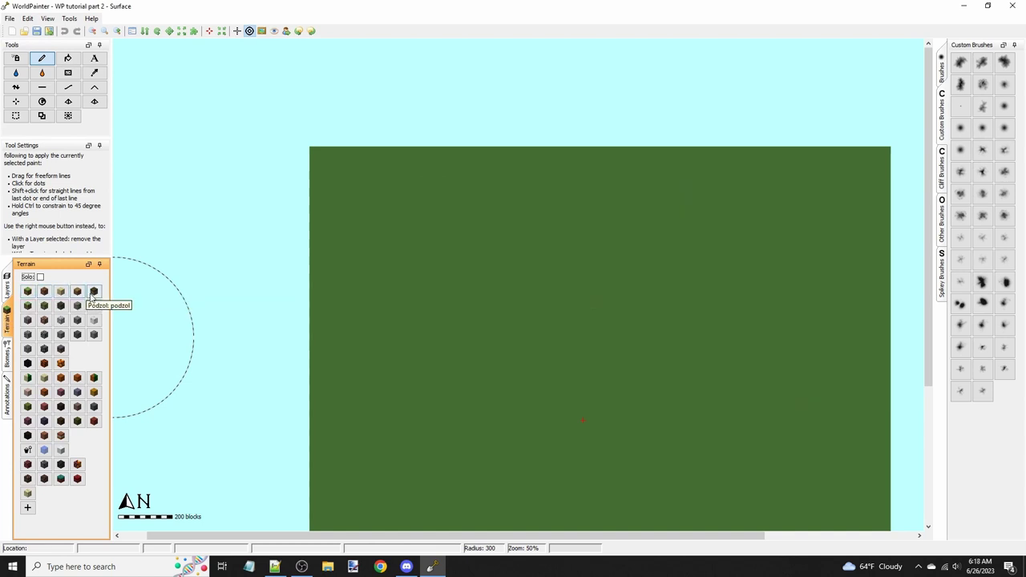
click(30, 365)
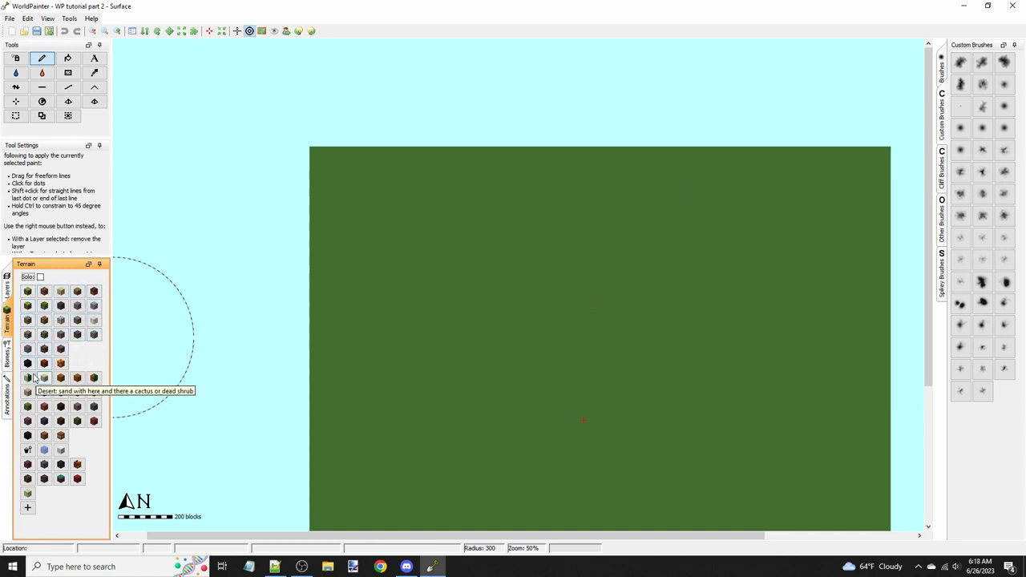
ctrl+scroll(308, 284, up, 1)
mouse_move(309, 265)
middle_down()
mouse_move(377, 286)
mouse_move(554, 399)
middle_up()
scroll(545, 344, down, 5)
click(500, 285)
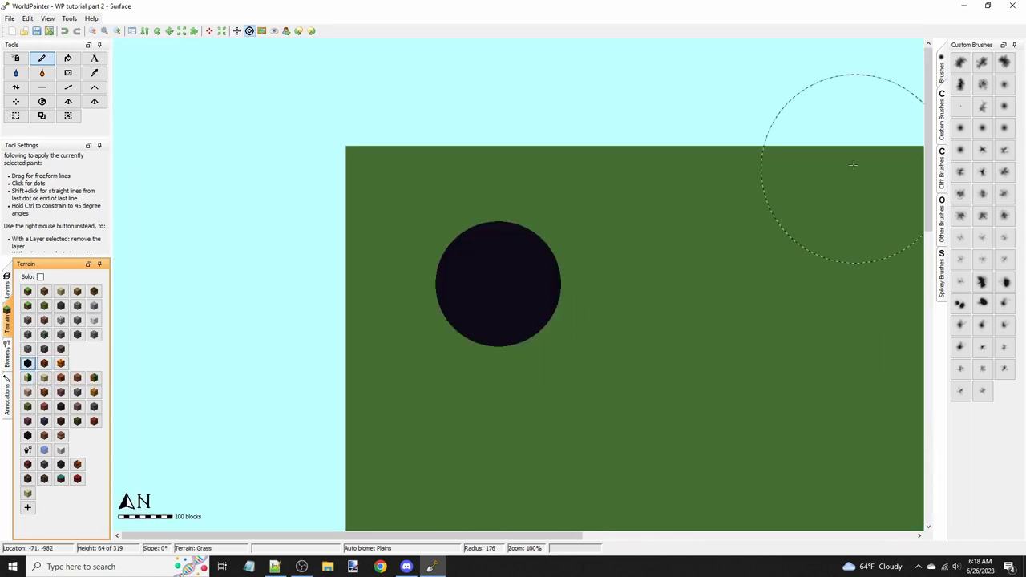
Step: Switch to the solid circle brush and paint a larger obsidian circle with radius 176 over the existing one
click(940, 68)
ctrl+scroll(298, 249, up, 1)
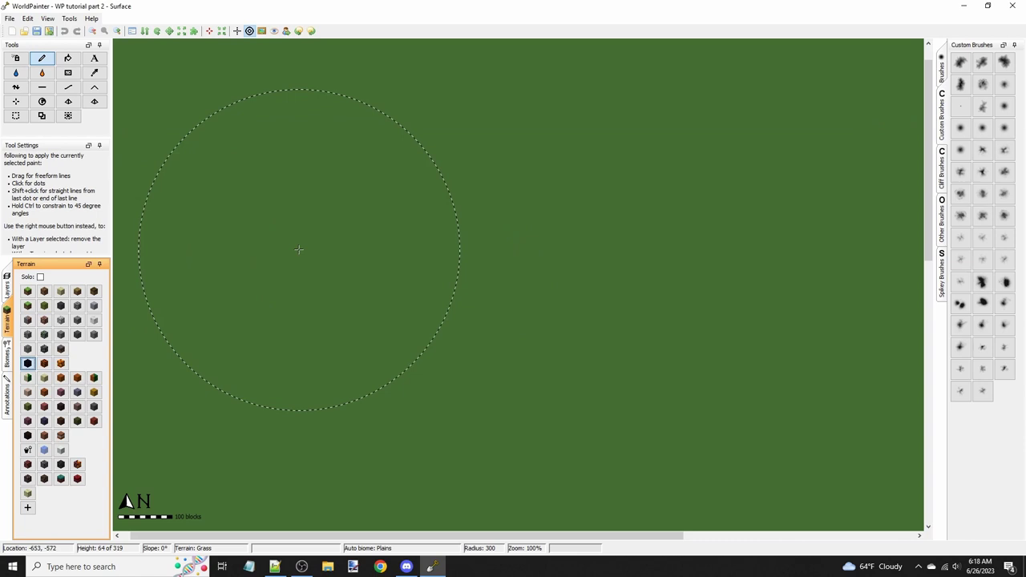
middle_drag(297, 250, 540, 374)
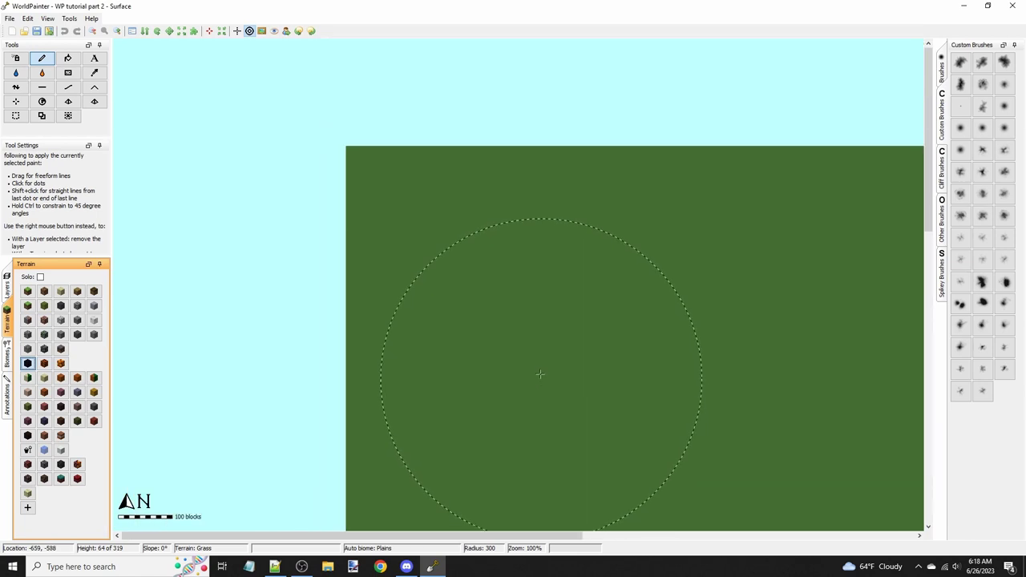
scroll(525, 304, down, 6)
key(ctrl+y)
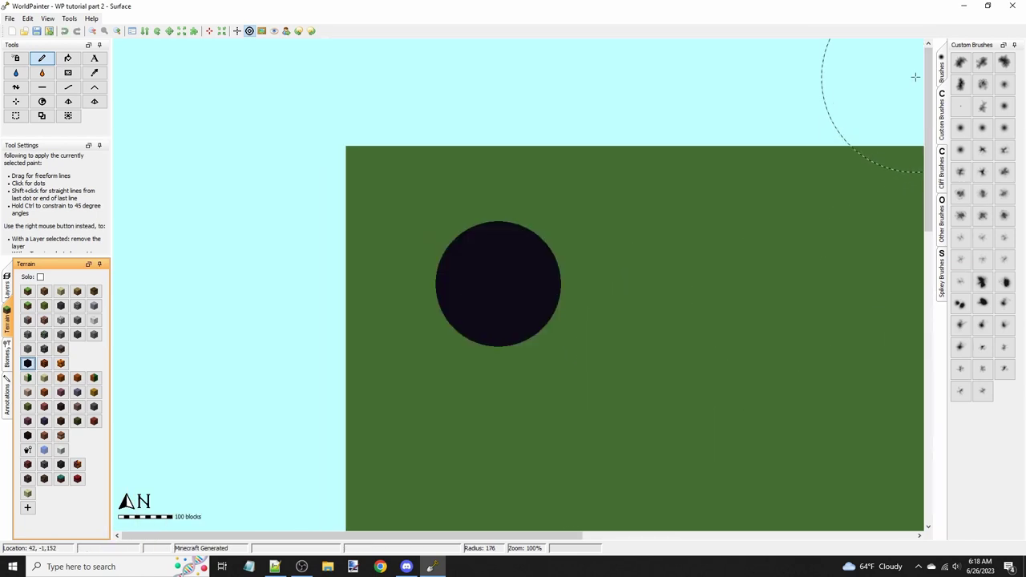
click(941, 71)
click(1004, 107)
click(472, 295)
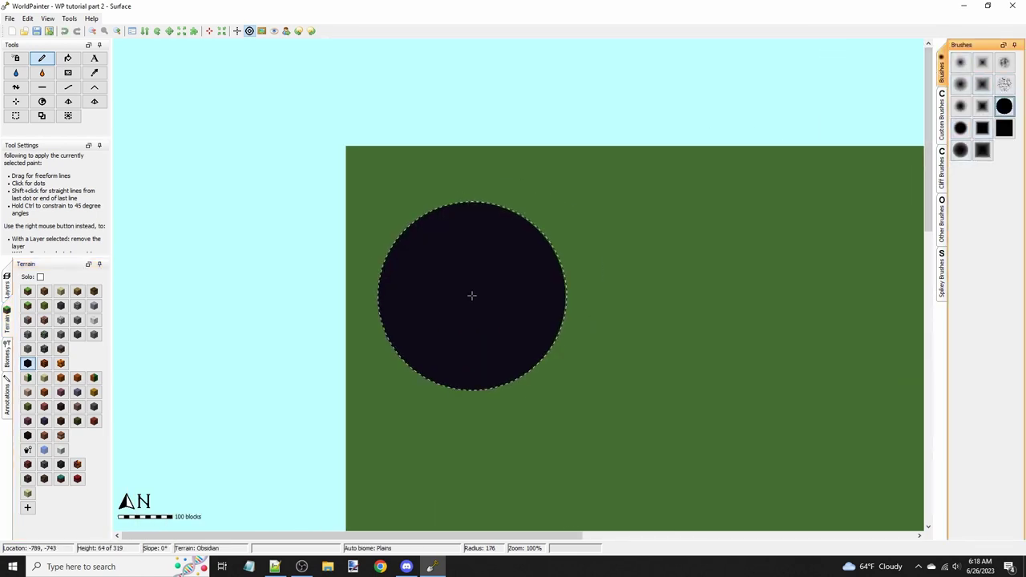
Step: Paint a Desert terrain circle with radius 176 just east of the obsidian circle
middle_drag(586, 298, 499, 248)
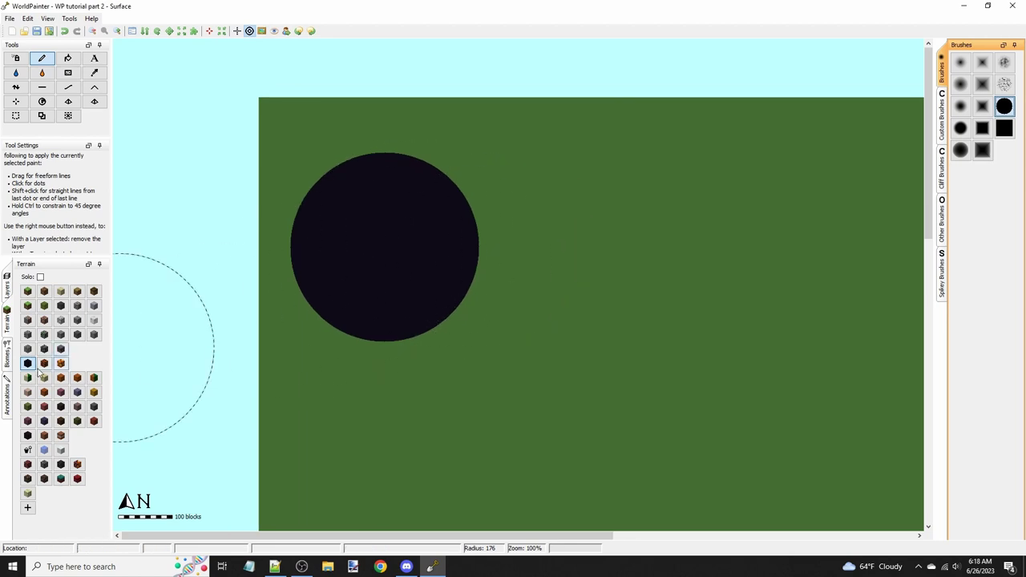
click(27, 378)
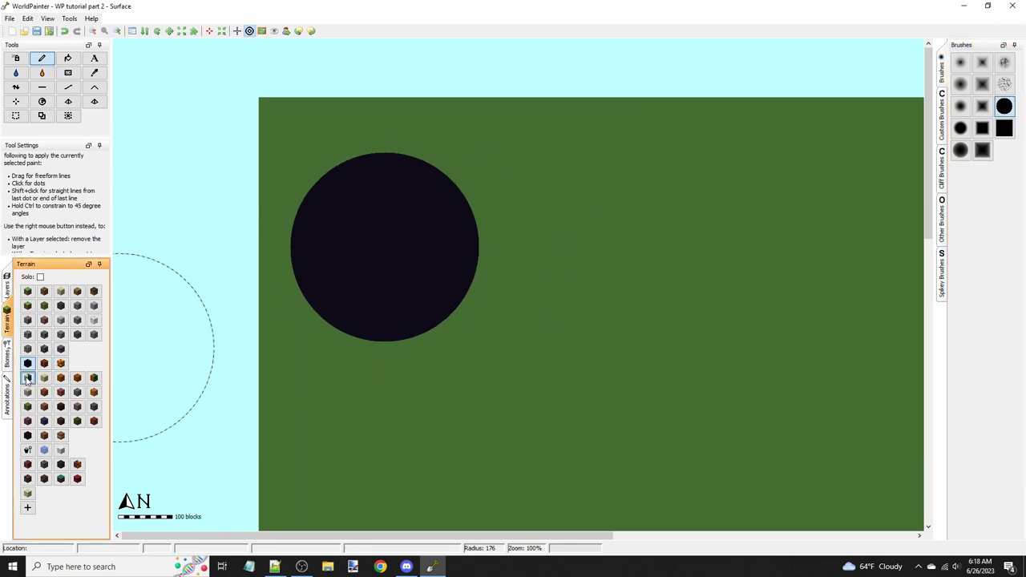
click(596, 236)
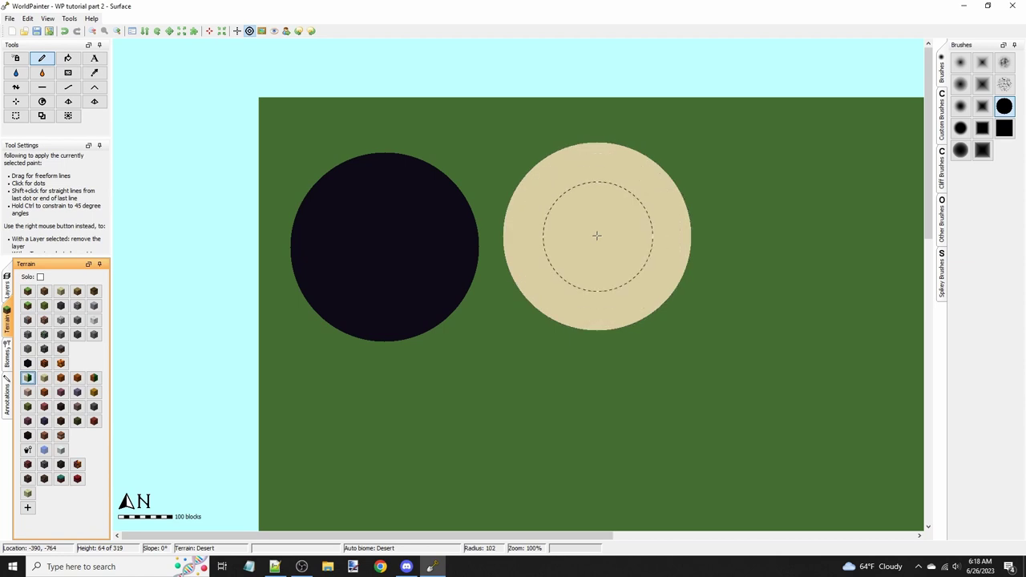
Step: Paint a white snowy terrain circle with radius 162 just east of the desert circle
mouse_move(597, 235)
middle_down()
mouse_move(547, 270)
mouse_move(453, 419)
mouse_move(392, 457)
mouse_move(380, 453)
mouse_move(421, 396)
mouse_move(505, 346)
middle_up()
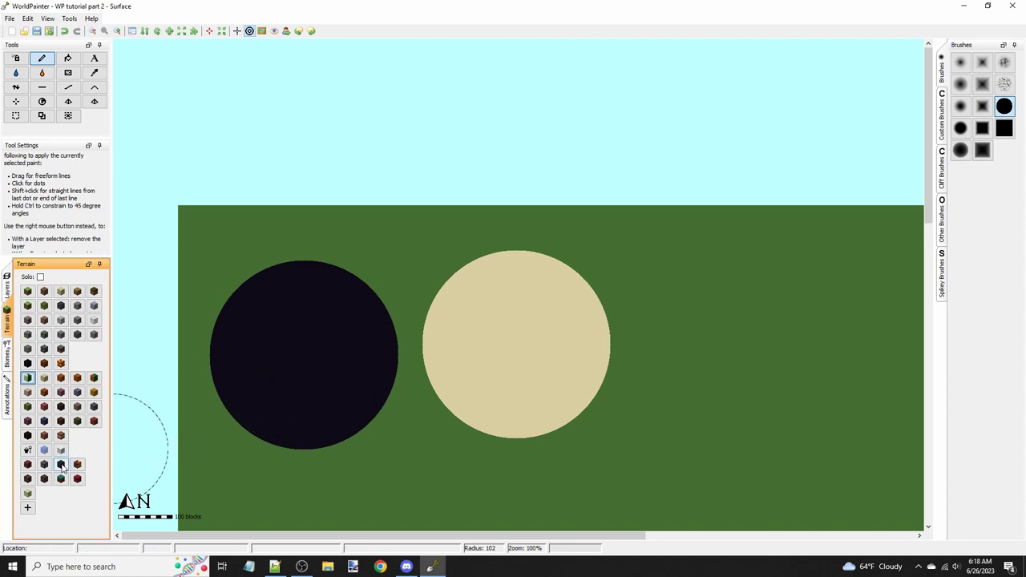
click(61, 453)
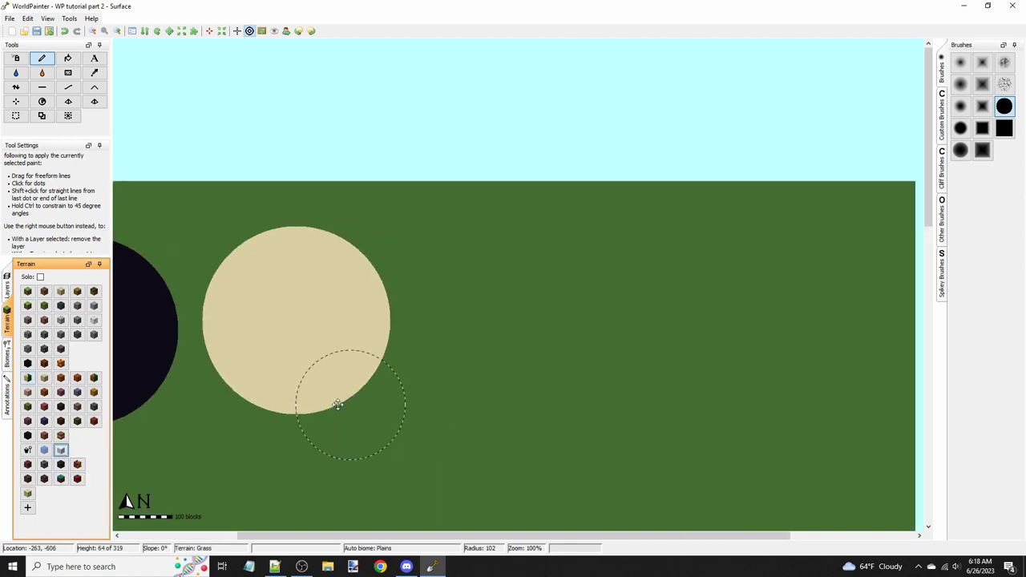
click(439, 321)
Step: Paint a Beaches terrain circle with radius 162 just east of the white snowy circle
mouse_move(439, 321)
middle_down()
mouse_move(428, 426)
mouse_move(698, 241)
mouse_move(779, 222)
middle_up()
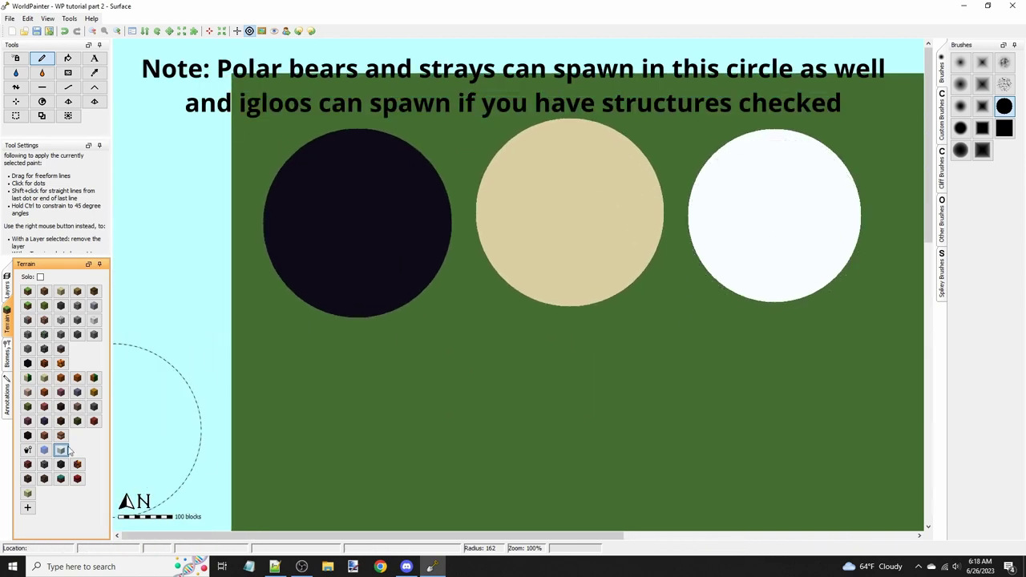
click(27, 449)
click(585, 275)
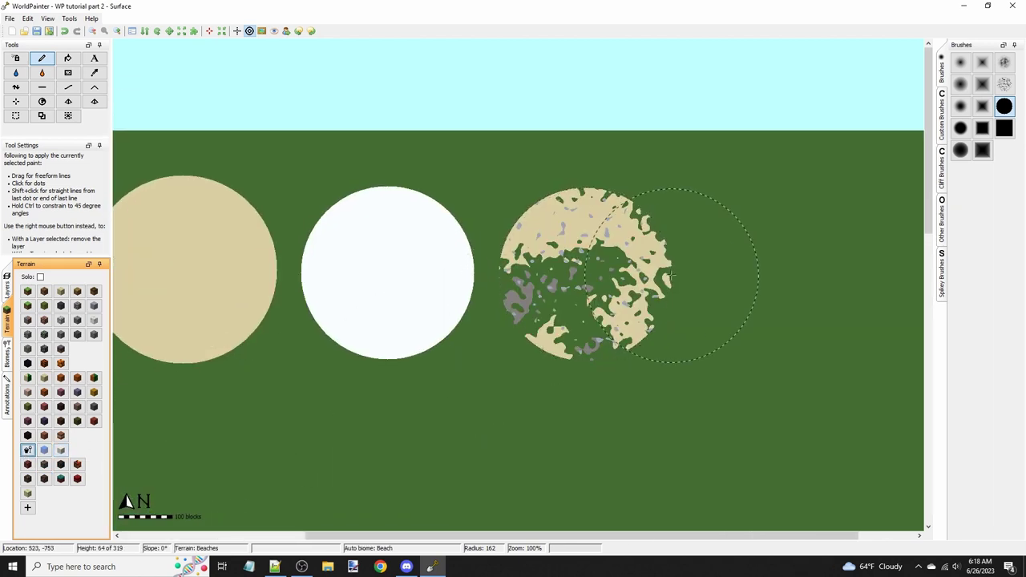
Step: Examine the row of painted terrain circles on the map and in the 3D view
middle_drag(687, 286, 425, 377)
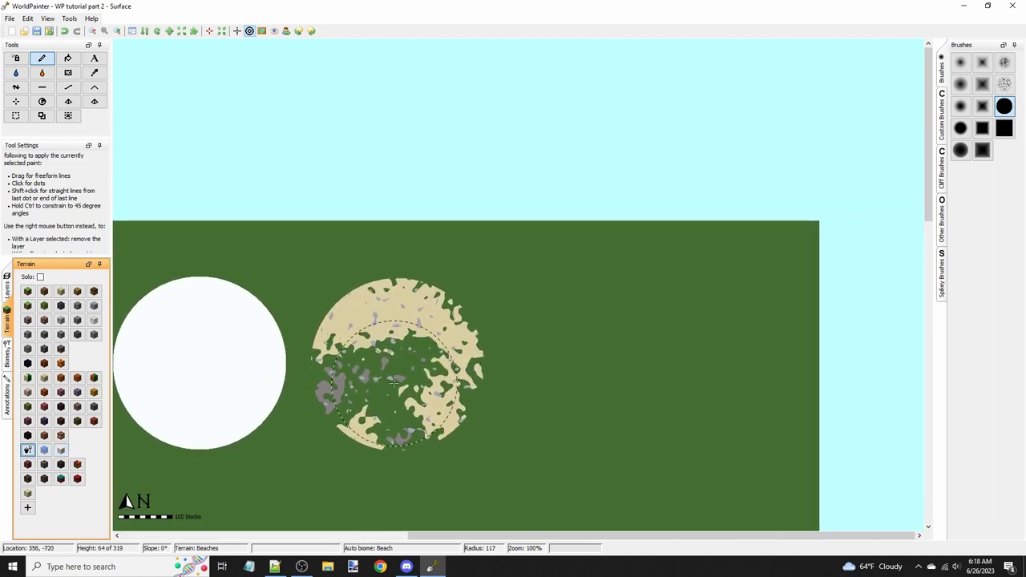
middle_drag(374, 400, 775, 304)
click(48, 18)
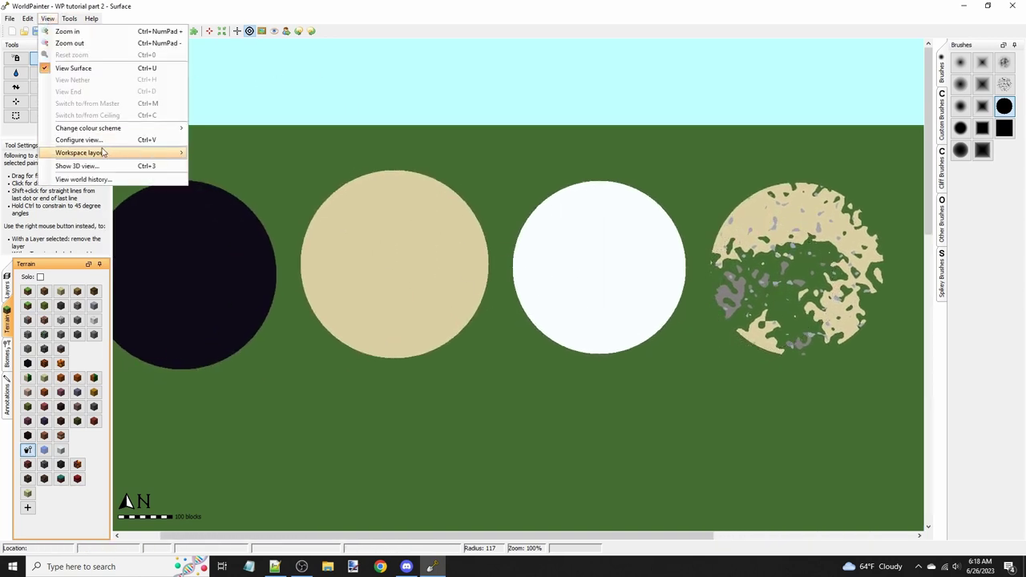
click(96, 164)
drag(600, 236, 649, 290)
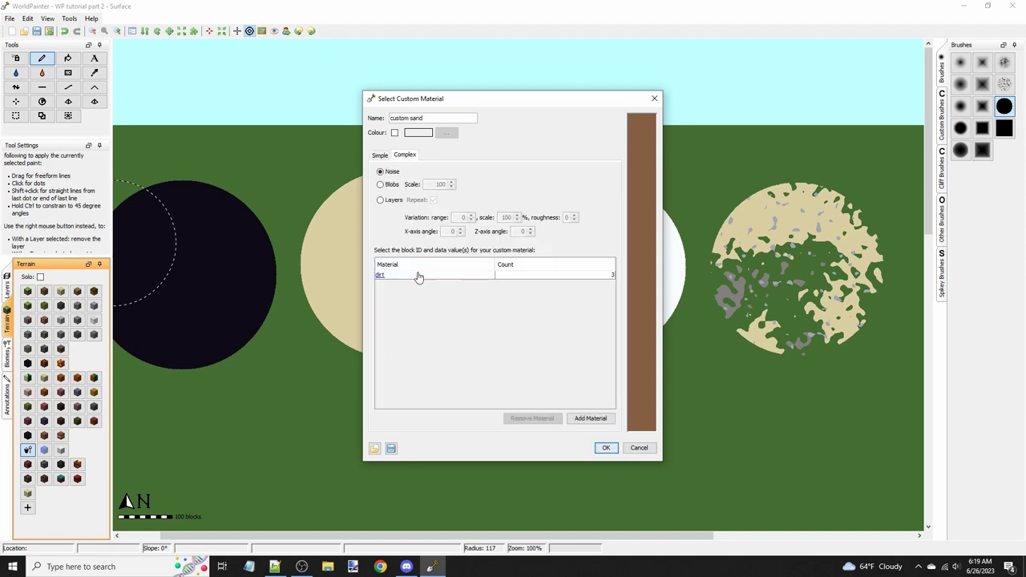
Step: Set the first block of the custom sand material to sand and add a second material entry
click(590, 417)
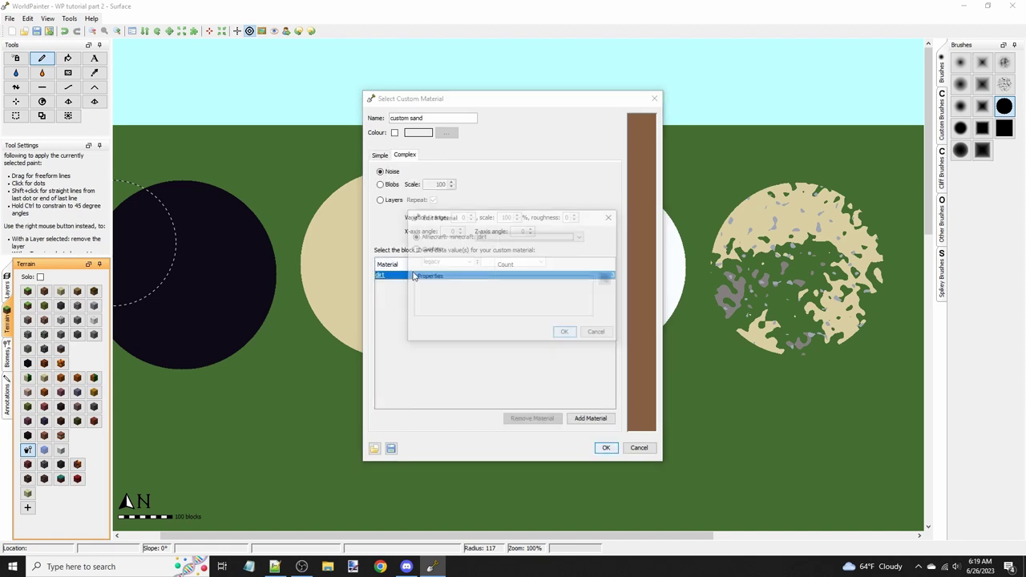
click(581, 236)
key(s)
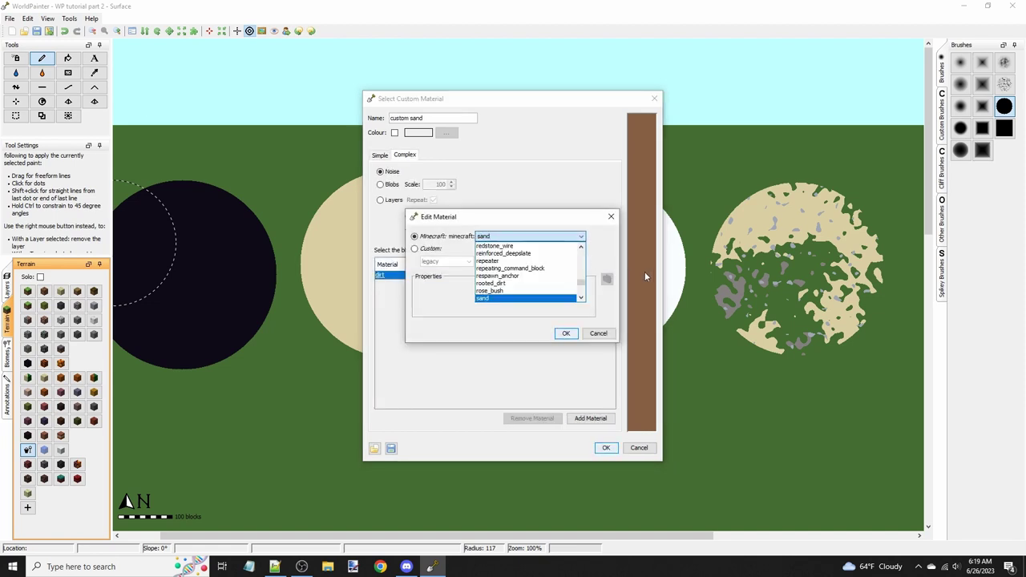
click(509, 299)
click(560, 335)
click(592, 418)
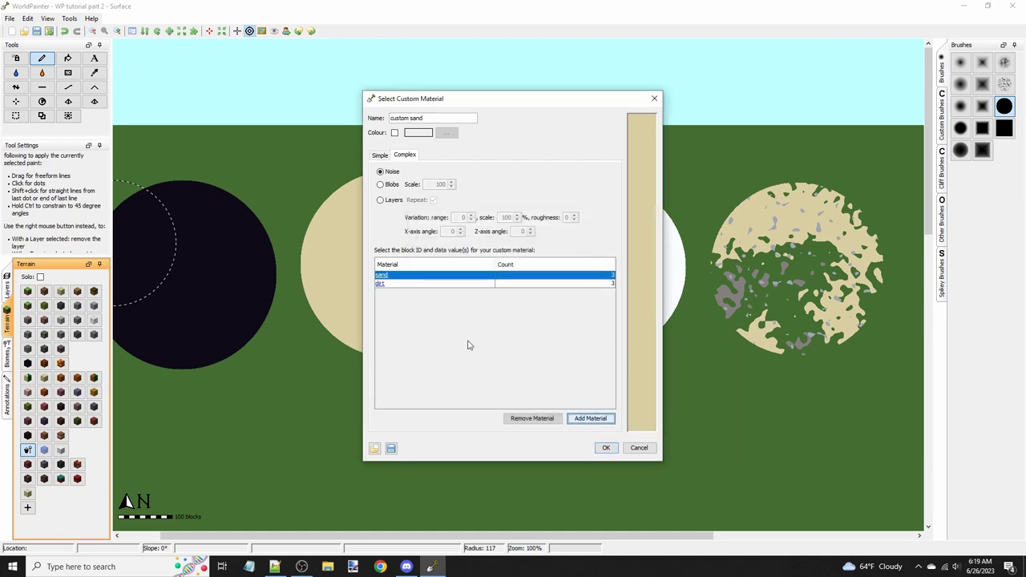
Step: Set the second block of the custom sand material to red_sand
click(383, 283)
click(510, 237)
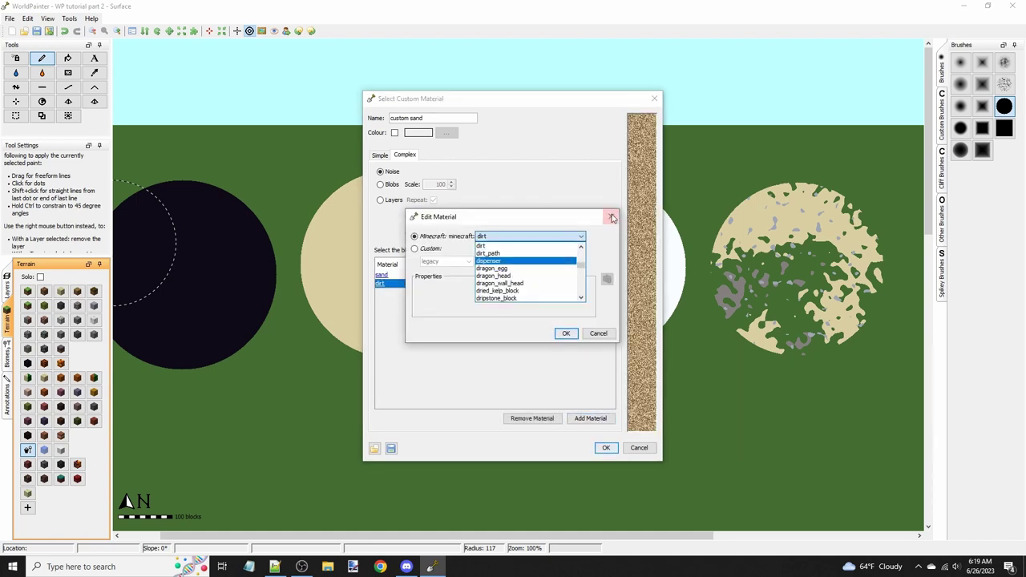
text(raw_gold_block)
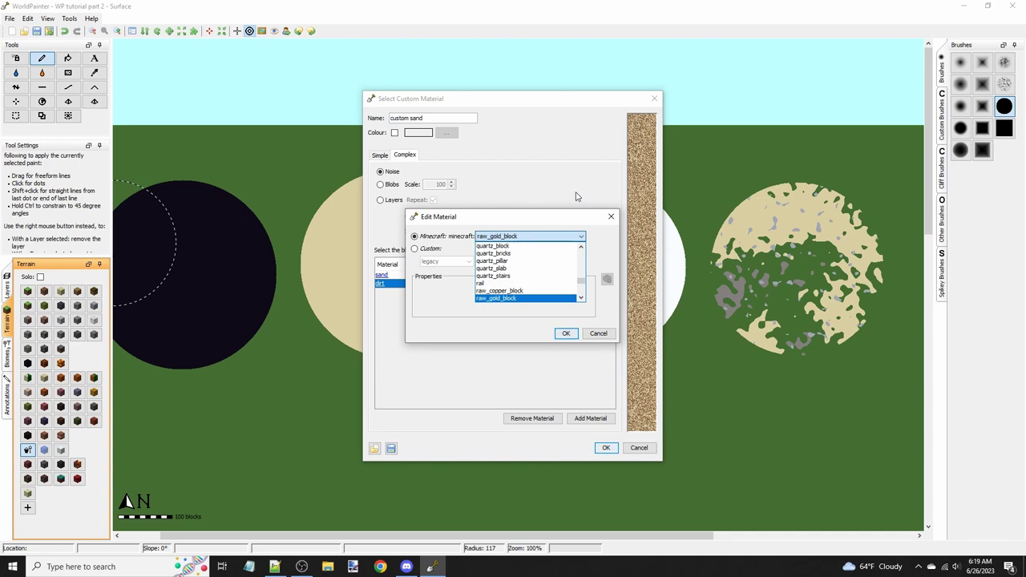
key(Down)
key(Down)
key(Down)
key(Down)
key(Down)
key(Down)
key(Down)
key(Down)
key(Down)
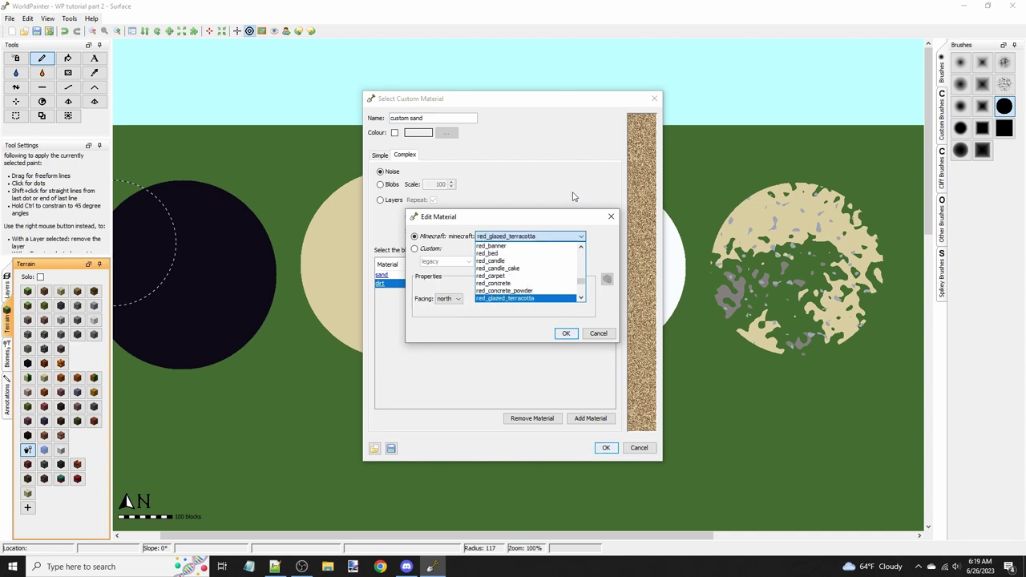
key(Down)
key(Down)
key(Down)
key(Down)
key(Down)
key(Down)
key(Down)
key(Down)
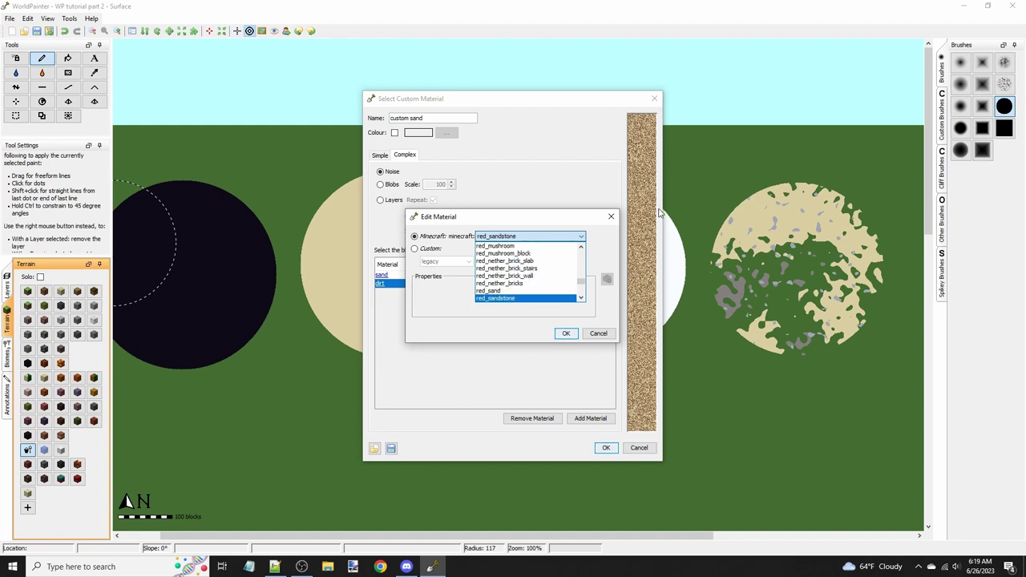
key(Up)
key(Return)
click(566, 334)
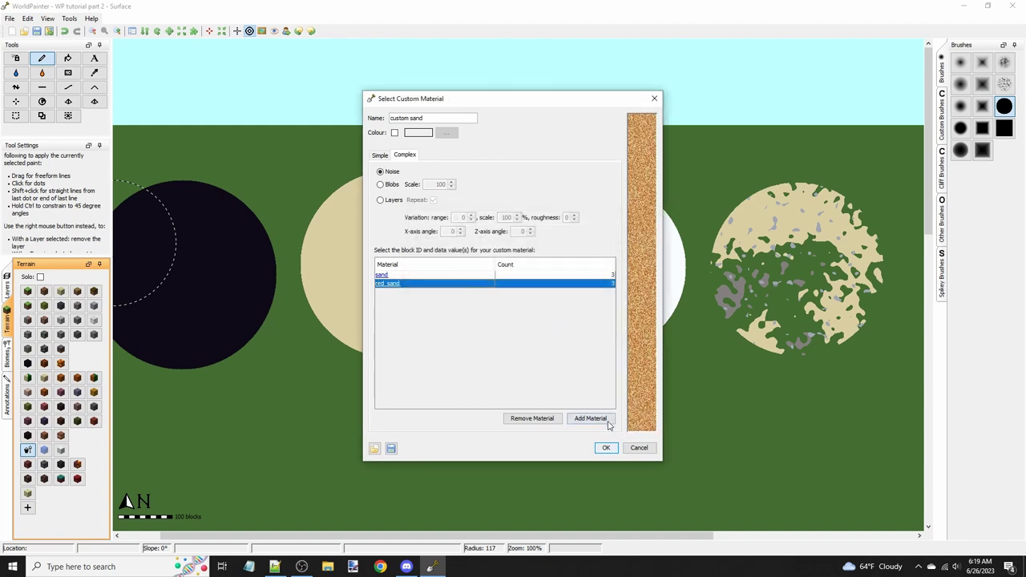
Step: Change the second block of the custom sand material to sandstone and accept the custom terrain
click(399, 284)
click(549, 236)
text(sand)
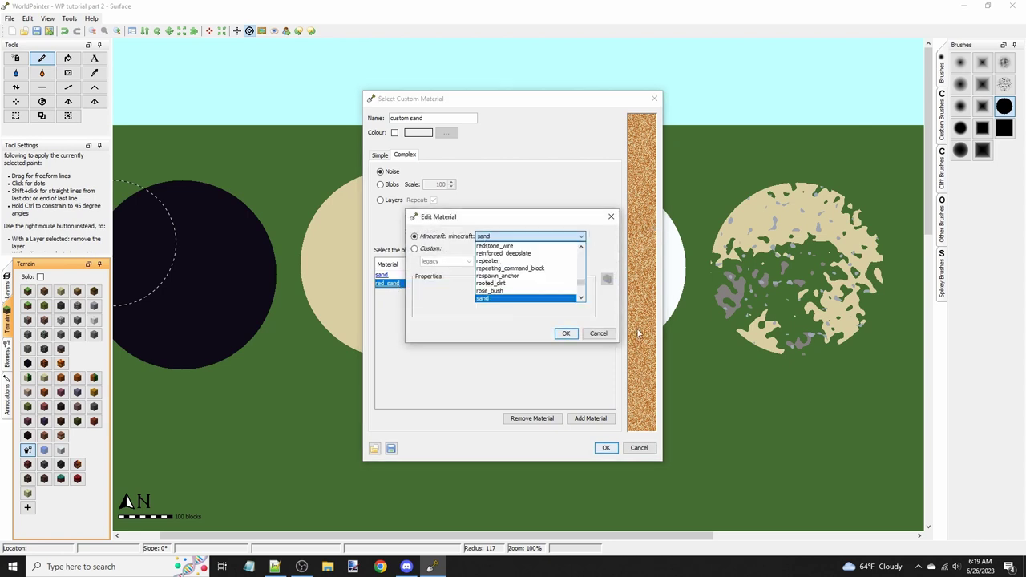
text(stone_slab)
key(Return)
click(566, 333)
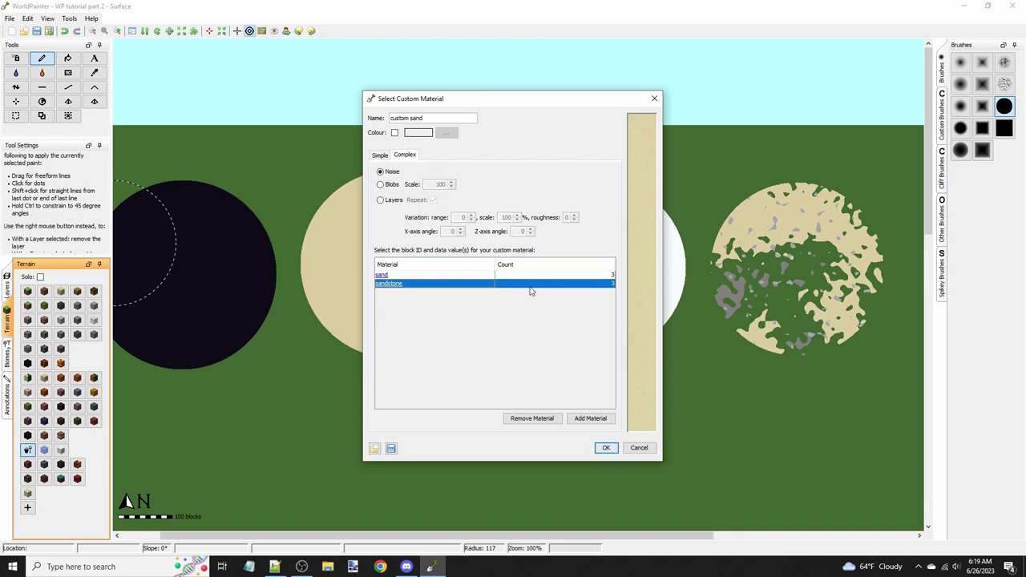
click(606, 448)
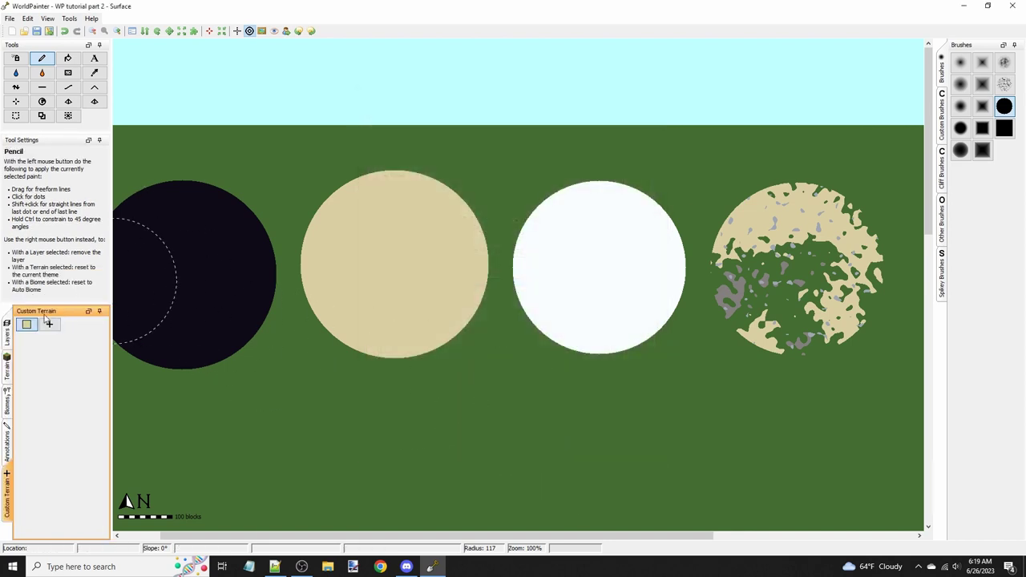
Step: Paint a custom sand terrain circle with radius 185 just east of the Beaches circle
middle_drag(691, 276, 297, 269)
scroll(602, 277, down, 5)
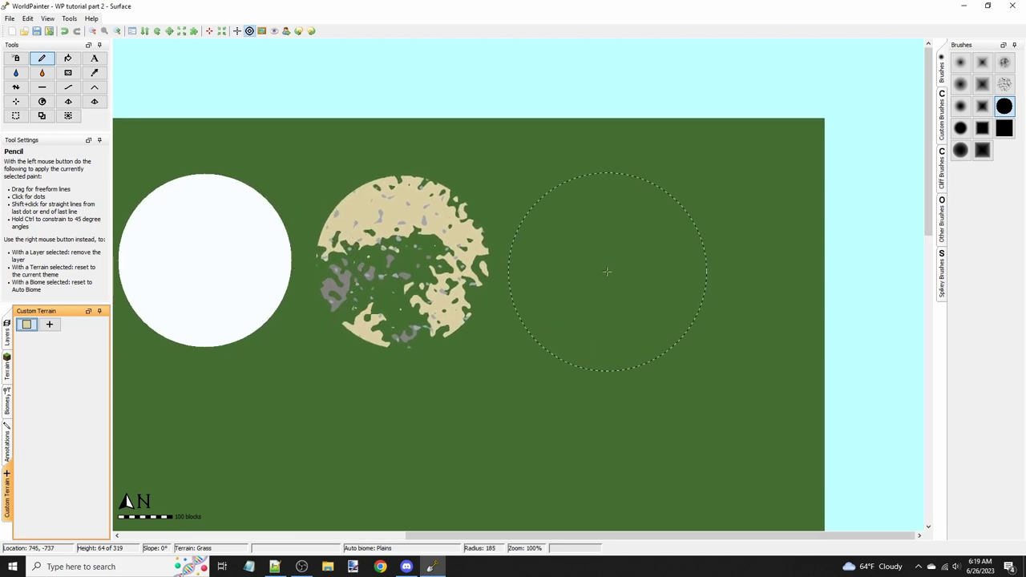
click(606, 271)
Step: Examine the texture of the custom sand circle up close, and view the whole row of terrain circles
scroll(652, 278, up, 3)
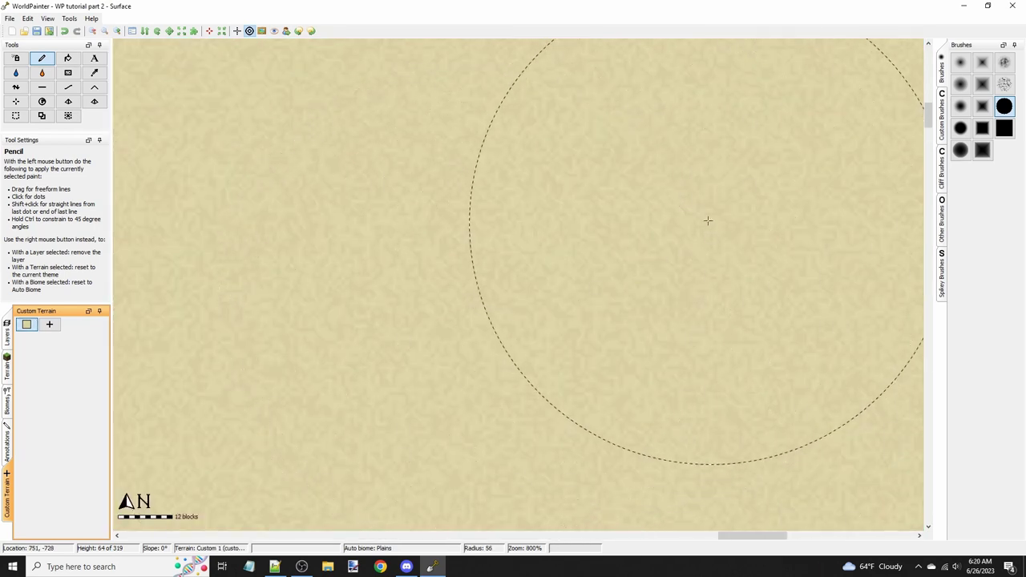
scroll(681, 209, down, 3)
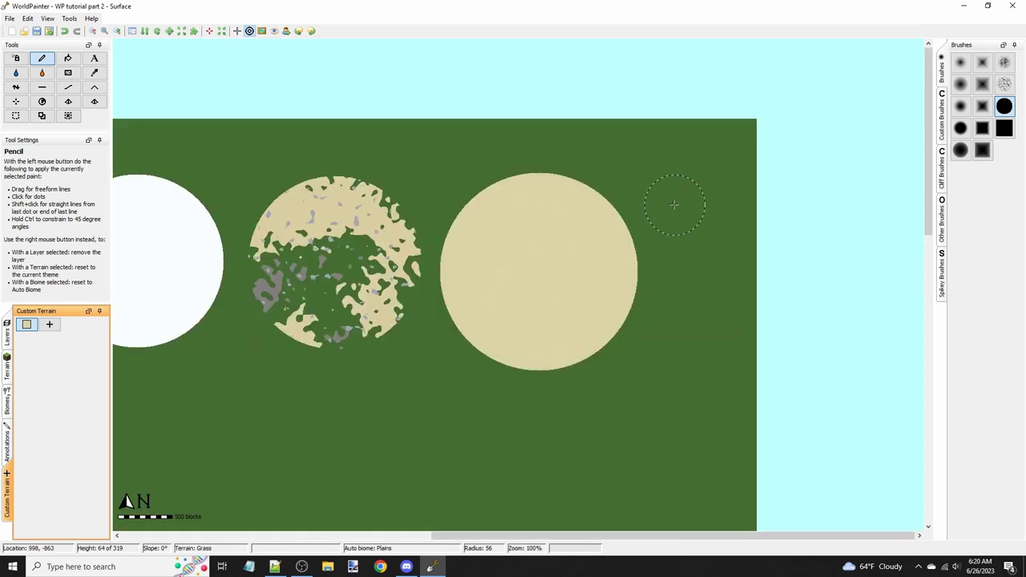
ctrl+scroll(762, 240, down, 1)
mouse_move(569, 211)
middle_down()
mouse_move(762, 240)
mouse_move(609, 201)
mouse_move(645, 133)
mouse_move(627, 175)
mouse_move(518, 258)
middle_up()
ctrl+scroll(584, 190, up, 1)
ctrl+scroll(568, 252, down, 1)
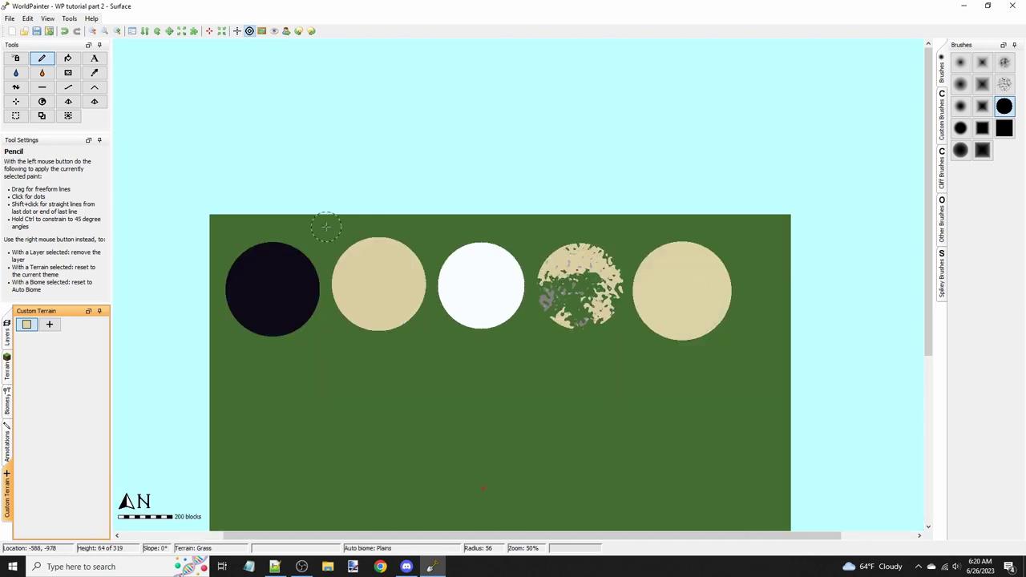
key(alt+Tab)
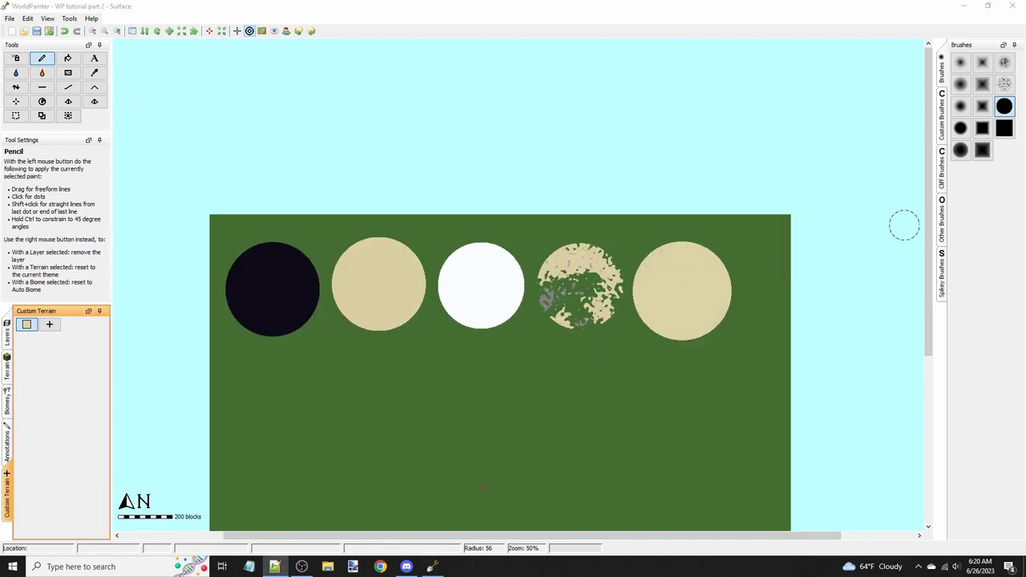
click(49, 324)
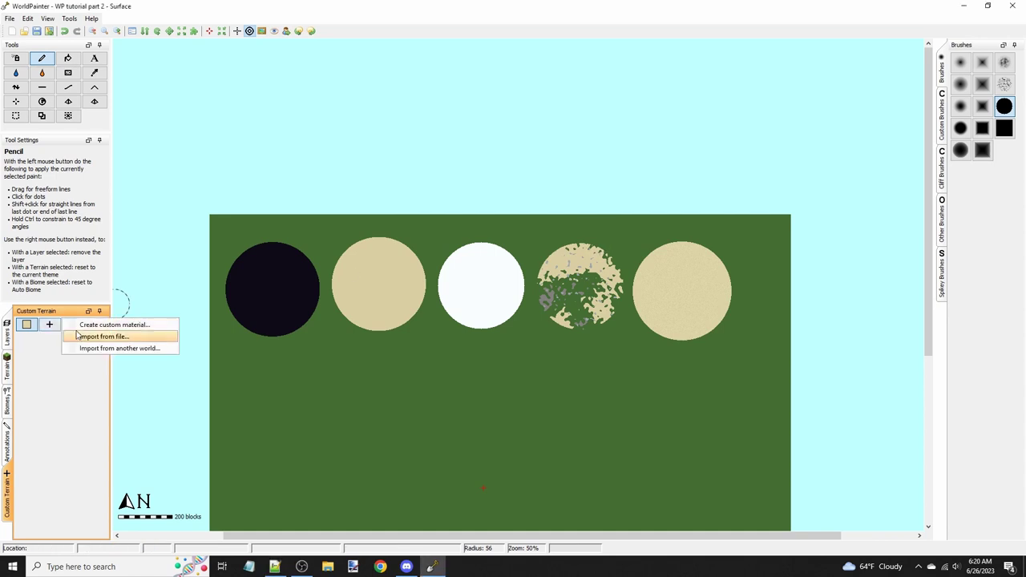
click(84, 336)
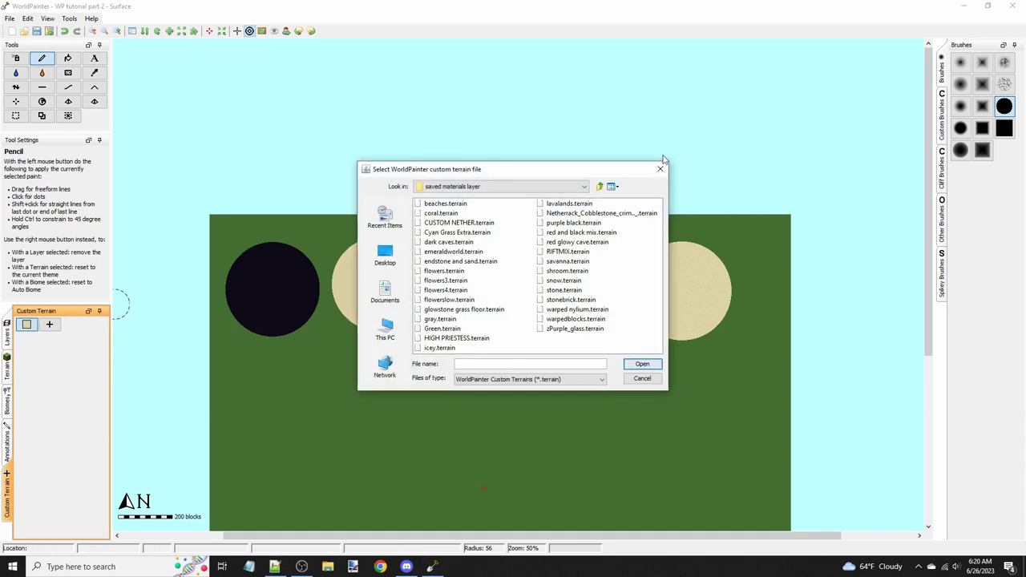
click(661, 170)
Step: Create a complex custom material named SAND WAVES with three block entries, and open the first entry's block choices
click(49, 324)
click(88, 324)
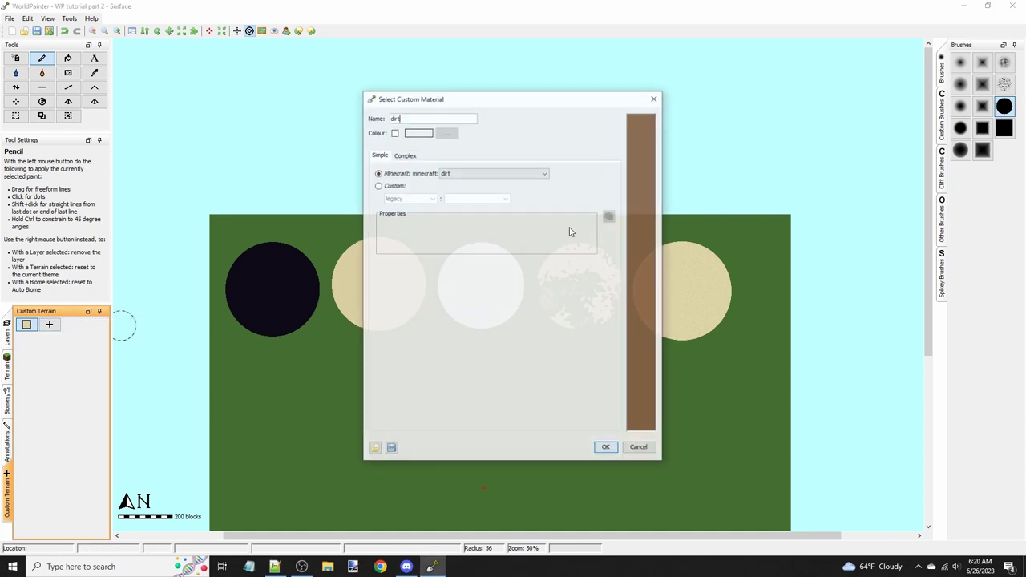
click(407, 156)
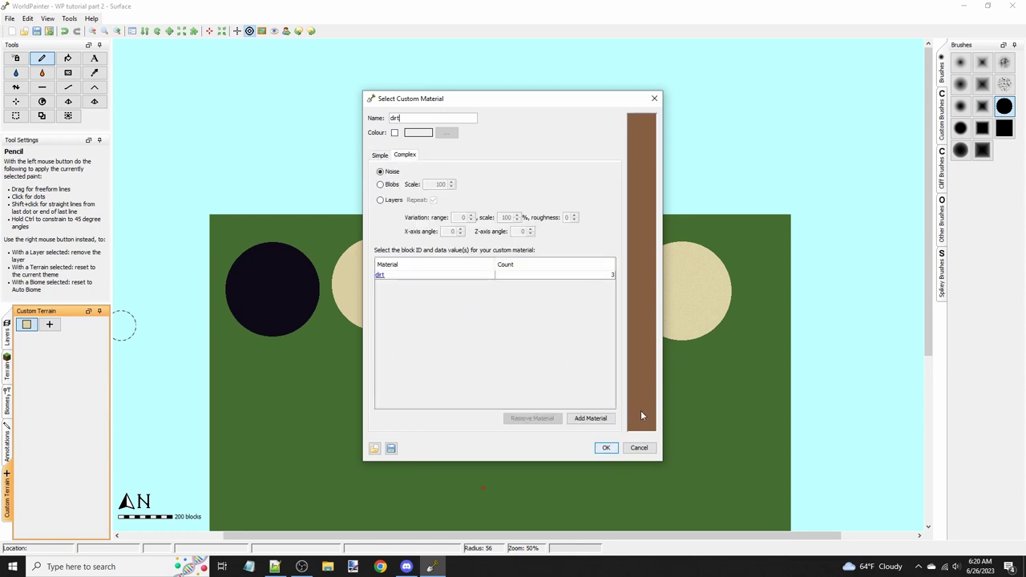
click(599, 419)
click(600, 418)
click(379, 276)
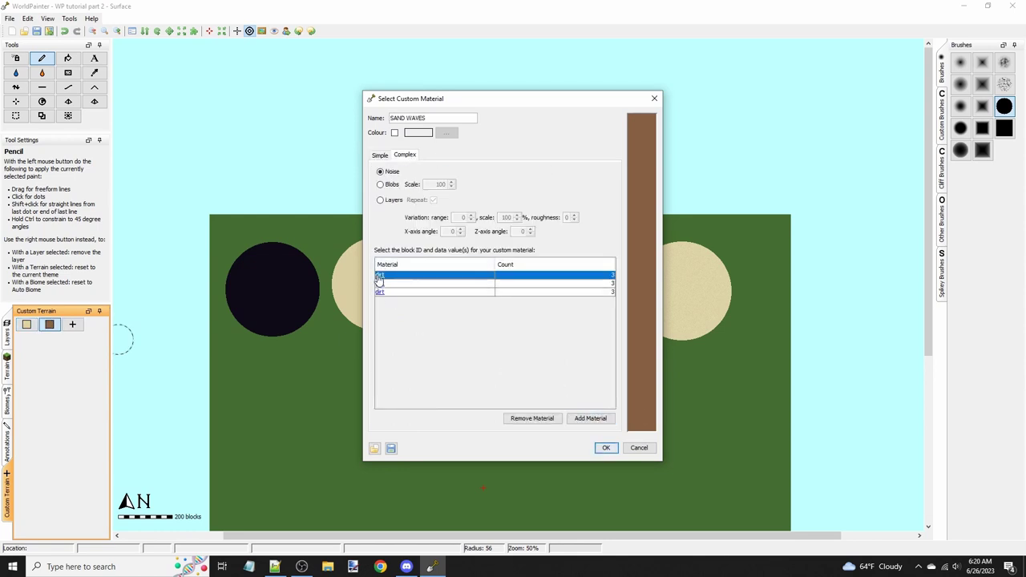
double_click(387, 279)
click(533, 235)
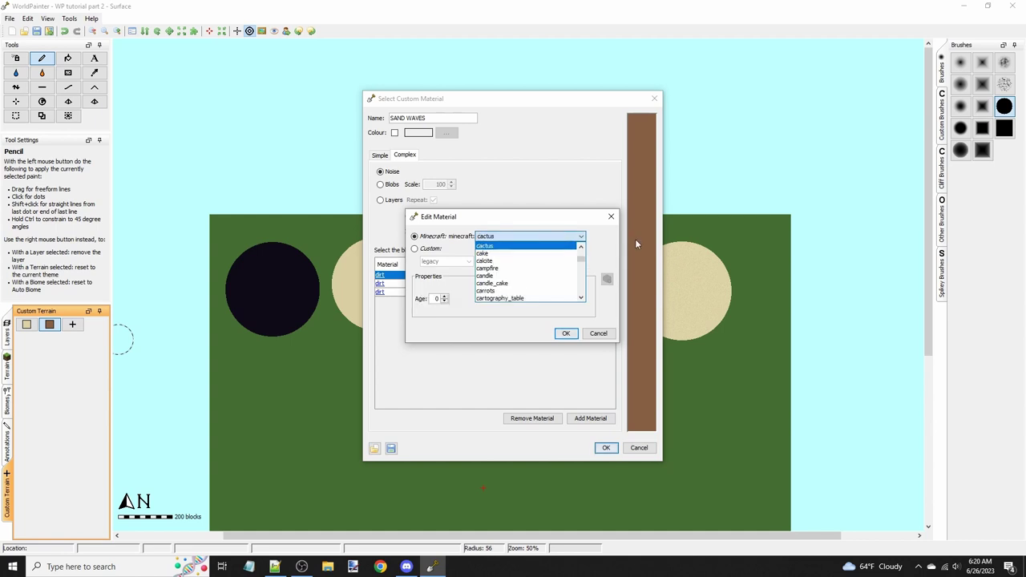
Step: Look through the Minecraft blocks beginning with c for the first SAND WAVES entry
key(Down)
key(Down)
key(Down)
key(Down)
key(Down)
key(Down)
key(Down)
key(Down)
key(Down)
key(Down)
key(Down)
key(Down)
key(Down)
key(Down)
key(Down)
key(Down)
key(Down)
key(Down)
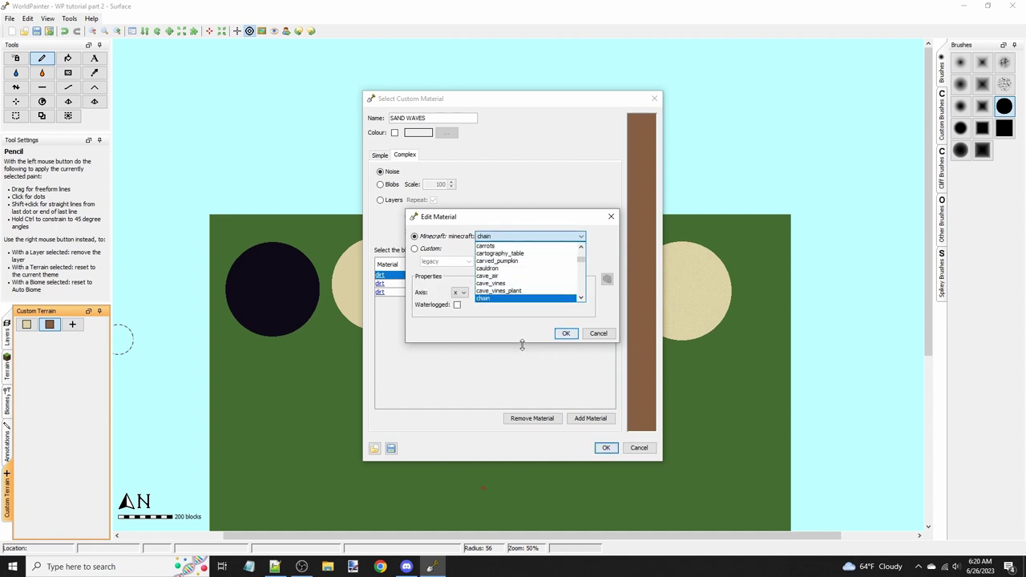
key(Down)
key(Down)
key(Down)
key(Down)
key(Down)
key(Down)
key(Down)
key(Down)
key(Down)
key(Down)
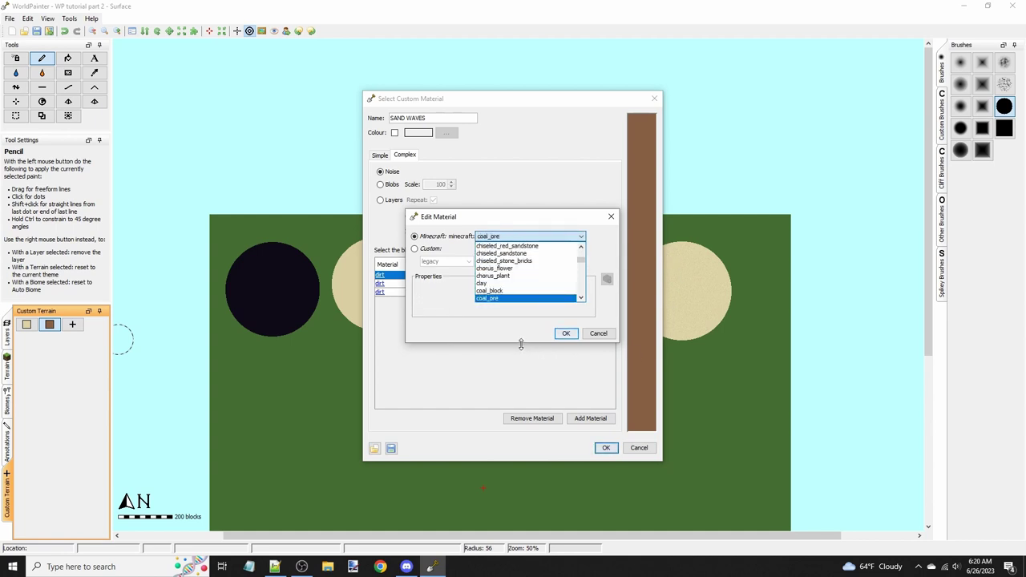
key(Down)
key(Down)
key(Down)
key(Down)
key(Down)
key(Down)
key(Down)
key(Down)
key(Down)
key(Down)
key(Down)
key(Down)
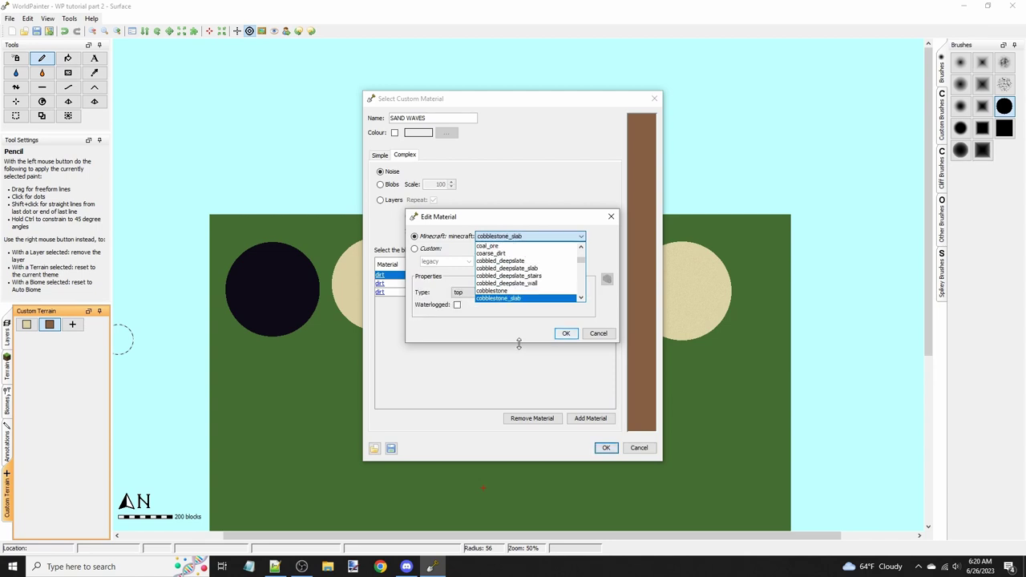
key(Down)
key(Down)
key(Down)
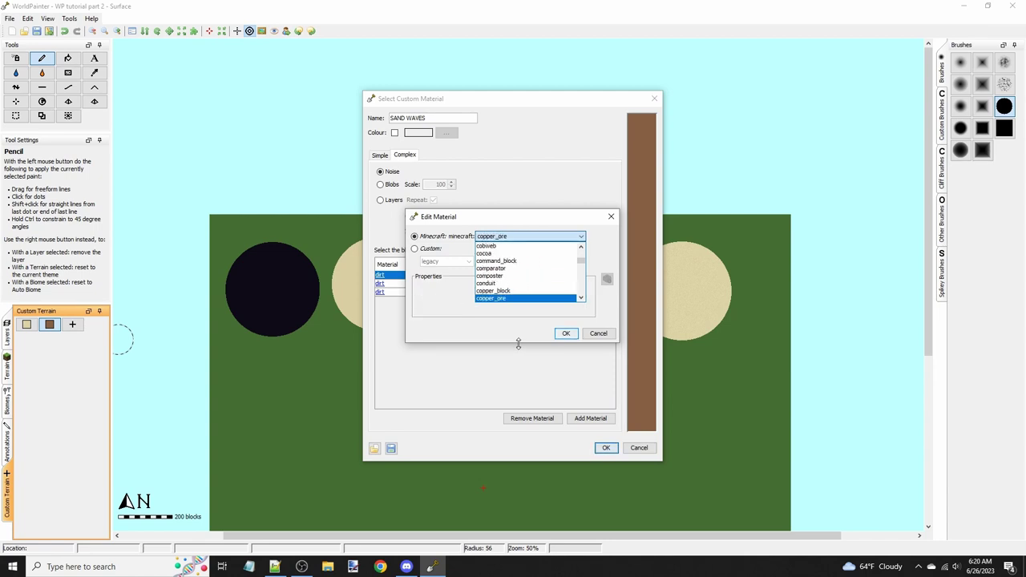
key(Down)
key(Down)
key(Down)
key(Down)
key(Down)
key(Down)
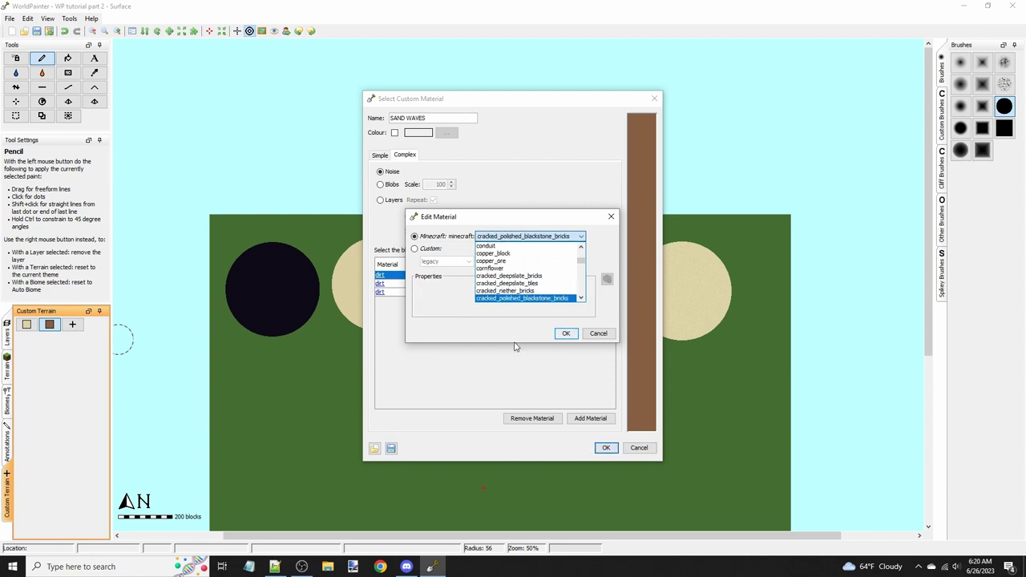
key(Down)
key(Down)
key(Down)
key(Down)
key(Down)
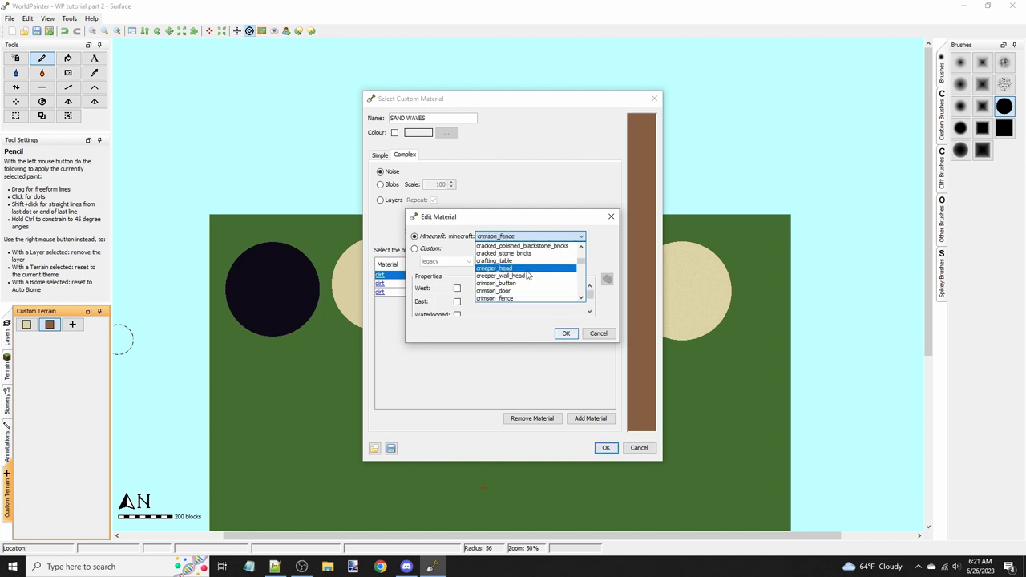
Step: Set the first block of the SAND WAVES material to red_concrete_powder
key(r)
key(r)
key(r)
key(r)
key(r)
key(Down)
key(Down)
key(Down)
key(Down)
key(Down)
key(Down)
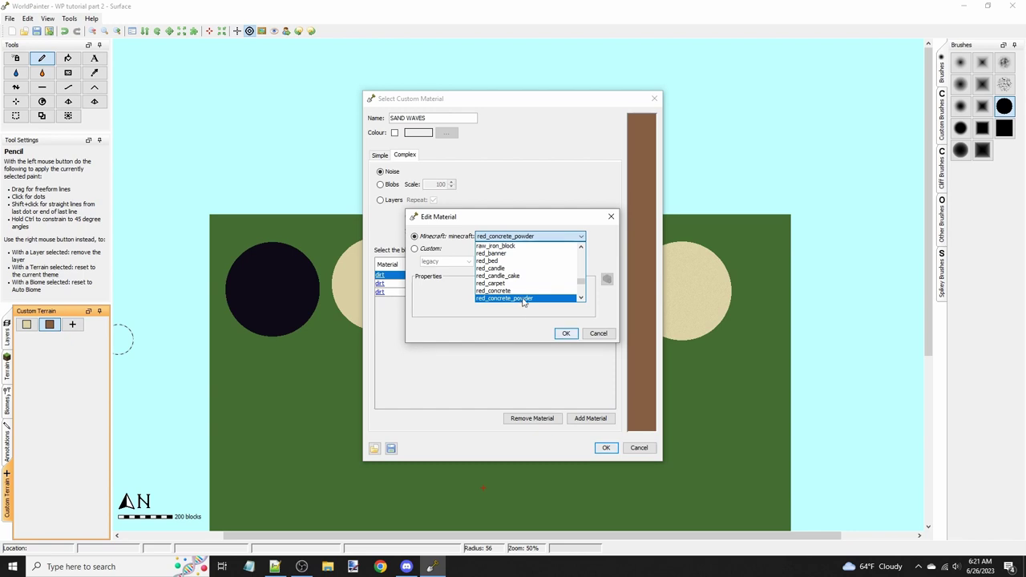
click(522, 298)
click(565, 334)
Step: Set the second block of the SAND WAVES material to yellow_concrete_powder
click(386, 287)
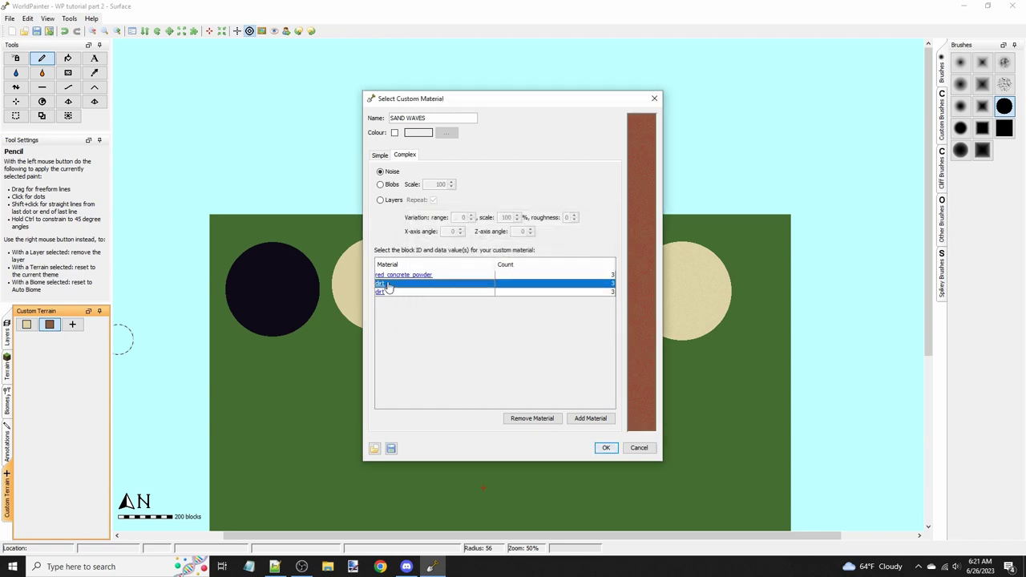
double_click(385, 286)
click(529, 236)
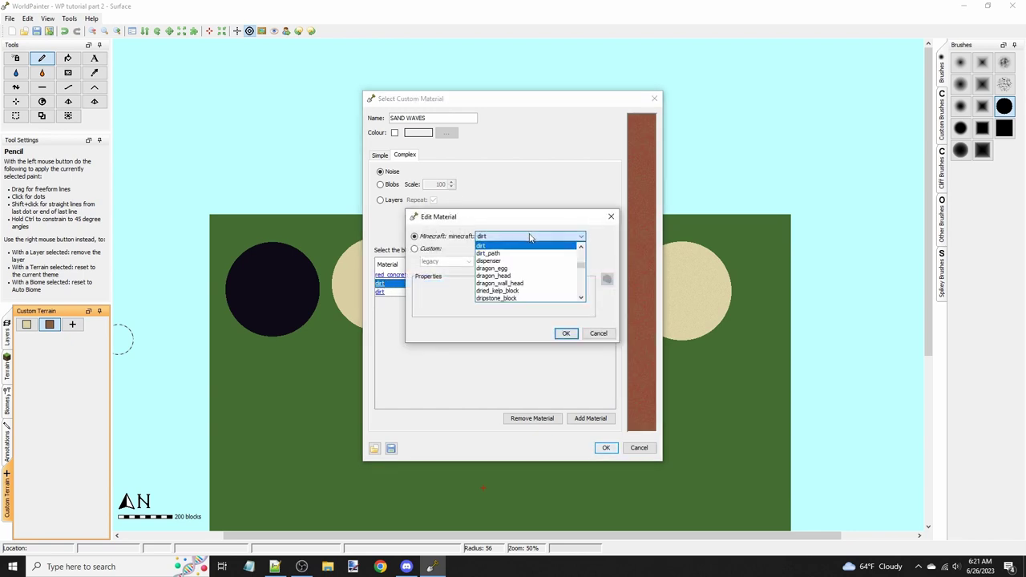
key(y)
key(y)
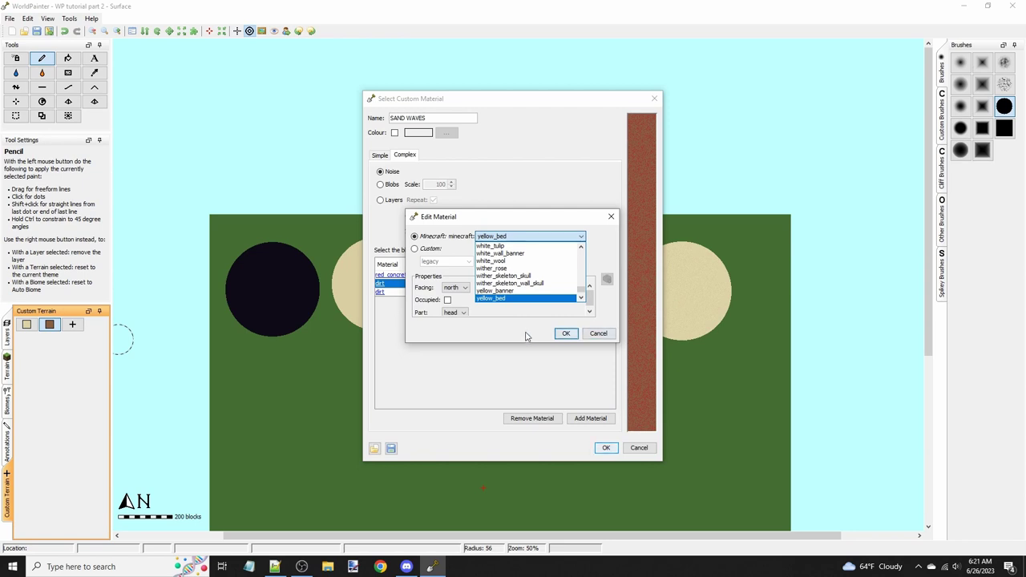
key(y)
key(y)
key(y)
key(y)
key(y)
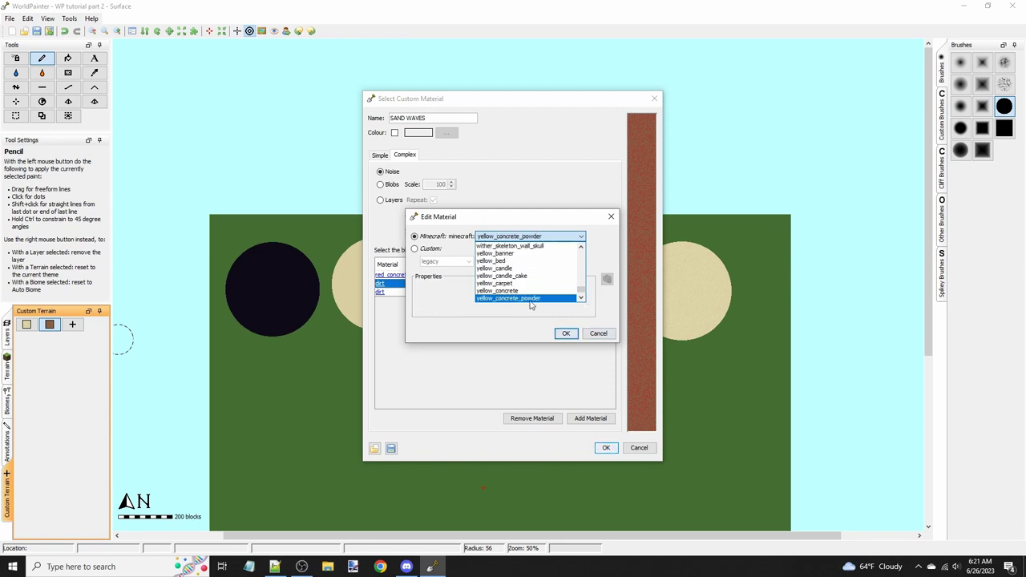
key(Return)
key(Return)
Step: Set the third block of the SAND WAVES material to orange_concrete_powder
click(394, 293)
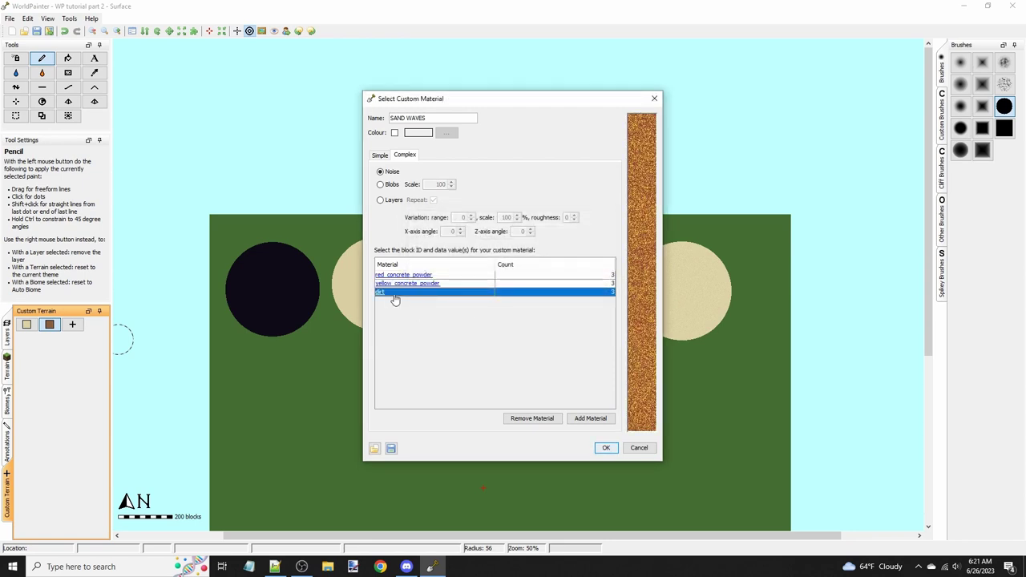
double_click(384, 293)
click(520, 236)
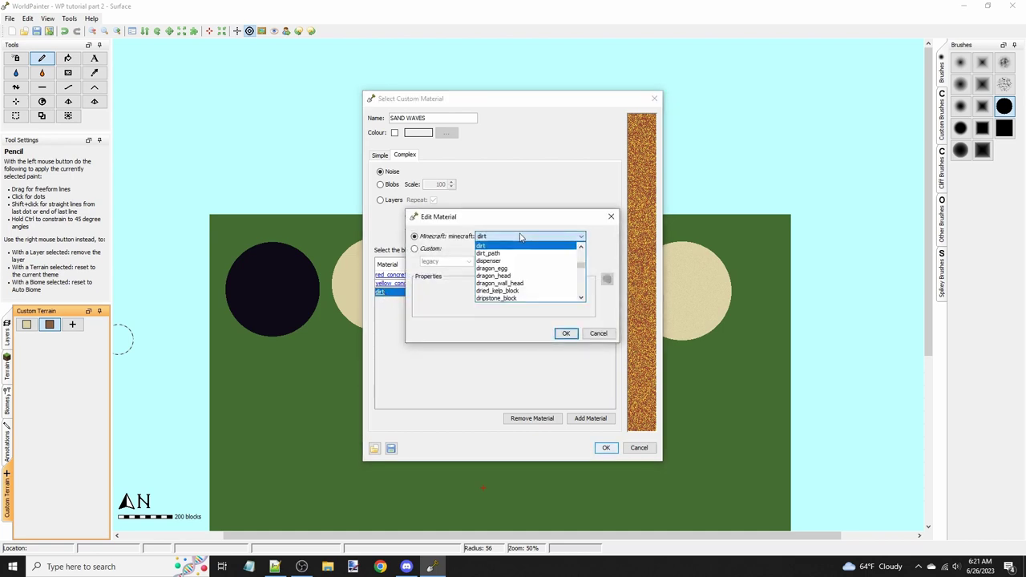
key(o)
key(o)
key(o)
key(o)
key(o)
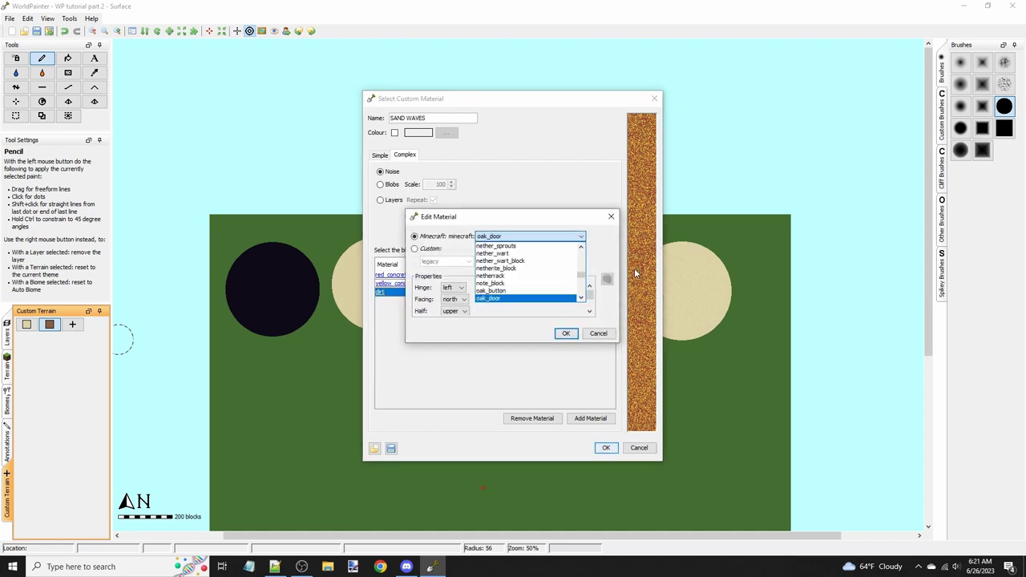
key(o)
key(o)
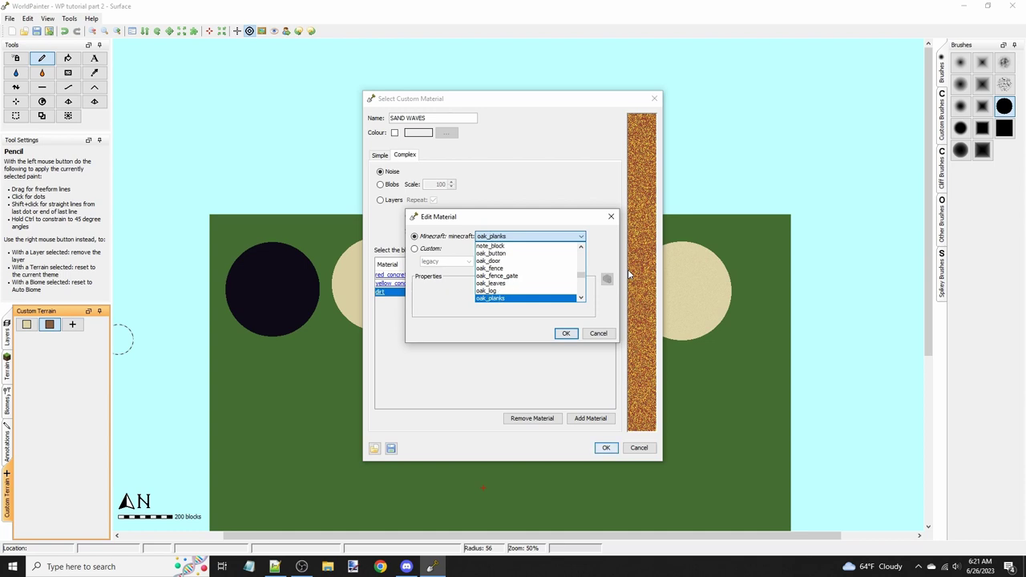
key(o)
key(o)
key(o)
key(o)
key(o)
key(o)
key(o)
key(o)
key(o)
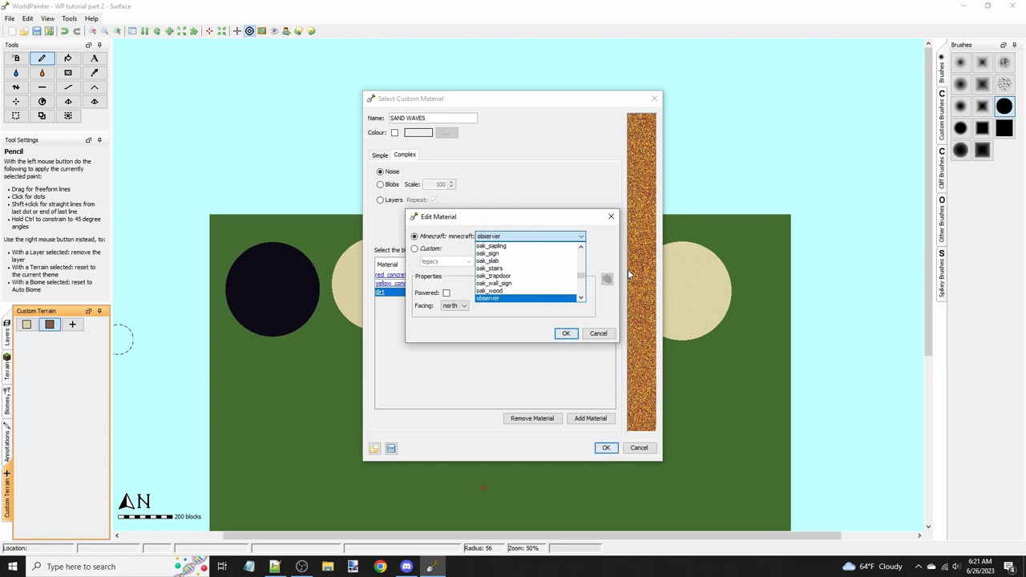
key(o)
key(o)
key(o)
key(o)
key(o)
key(o)
key(o)
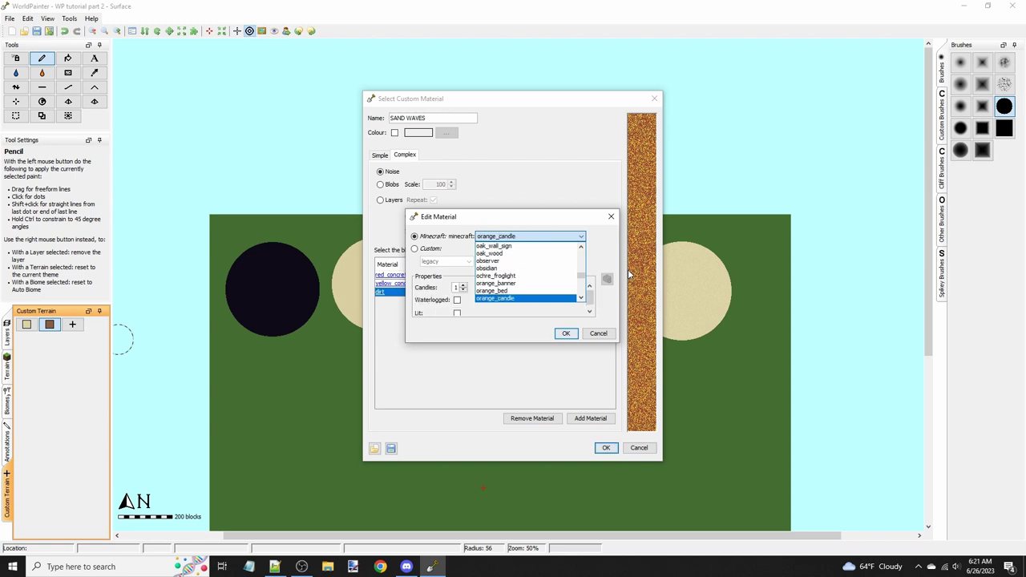
key(o)
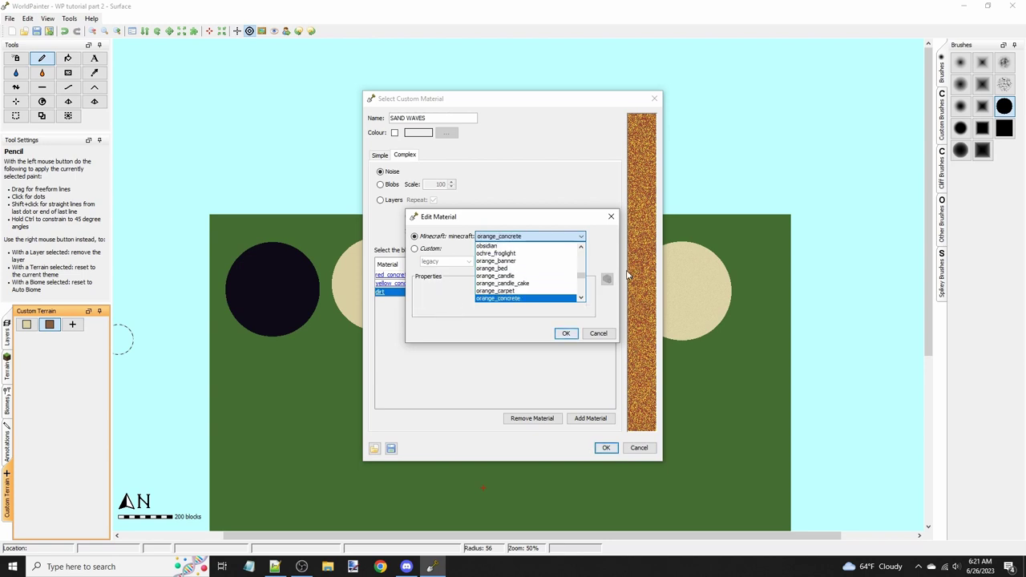
key(o)
key(Return)
click(565, 332)
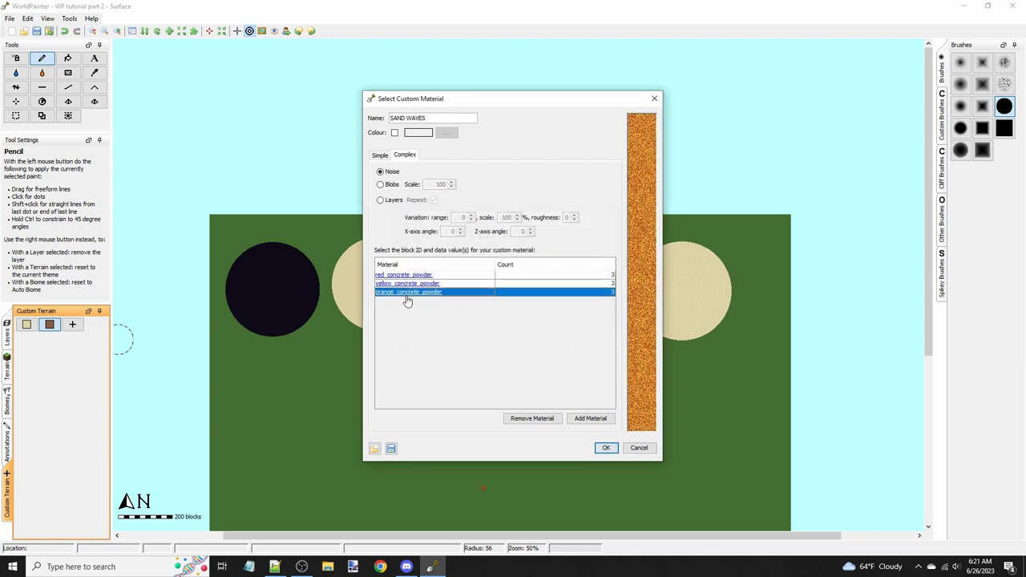
Step: Arrange the SAND WAVES blocks in a Layers pattern and add a fourth block entry
mouse_move(406, 295)
mouse_down()
mouse_move(405, 279)
mouse_move(408, 293)
mouse_up()
click(381, 200)
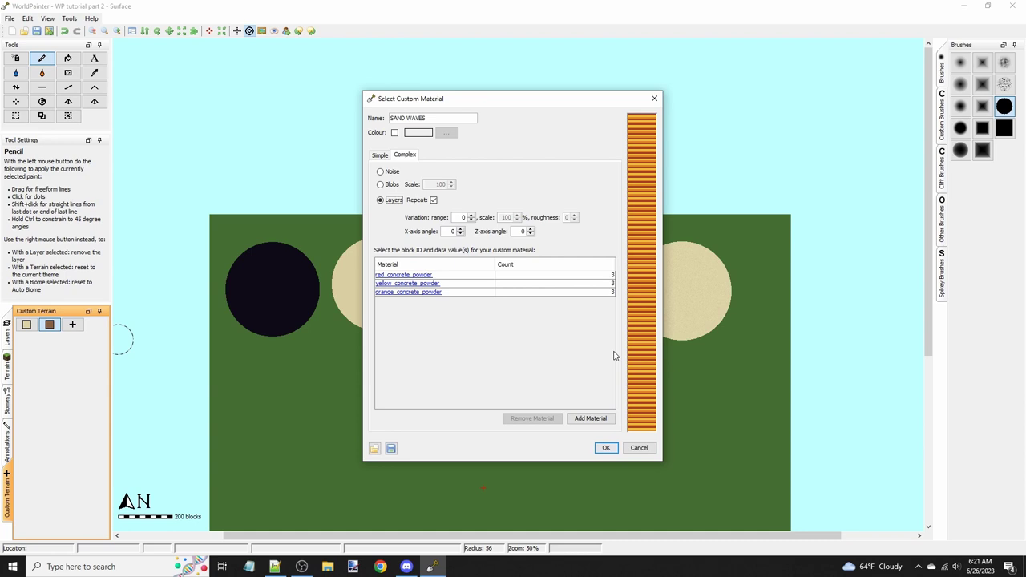
double_click(463, 295)
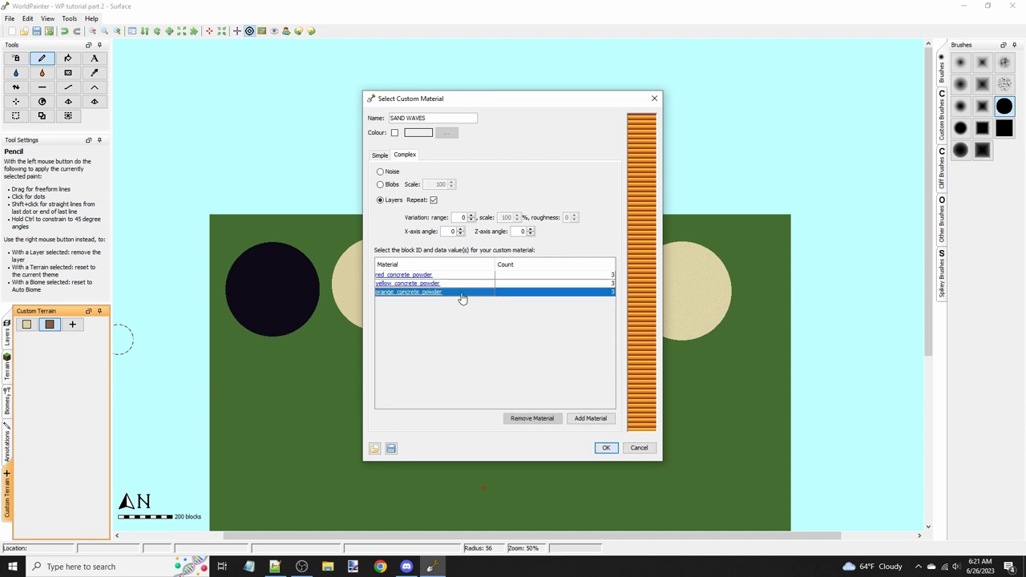
click(596, 335)
click(589, 418)
click(412, 304)
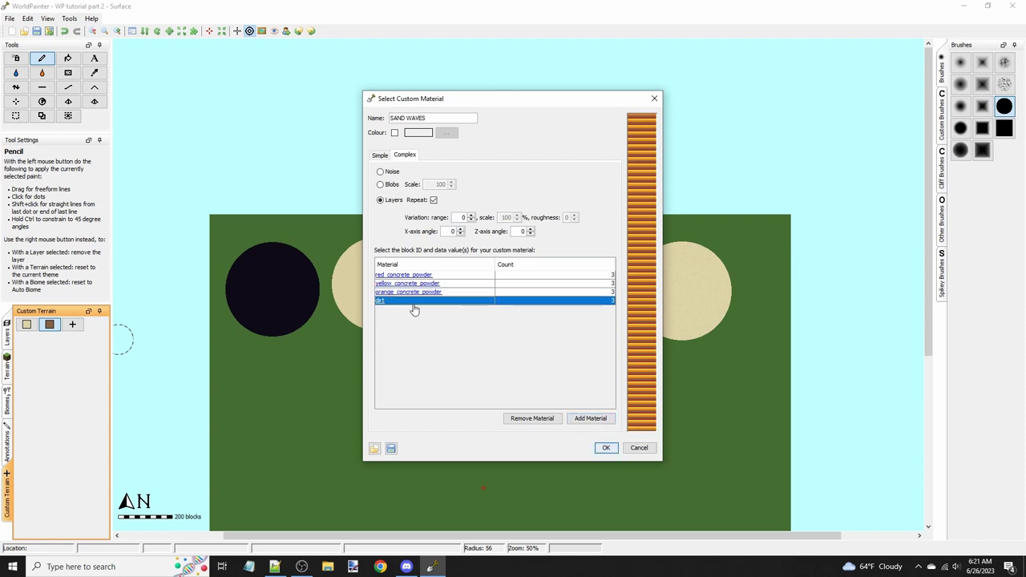
Step: Set the fourth block of the SAND WAVES material to yellow_concrete_powder
double_click(401, 300)
click(524, 235)
key(y)
key(y)
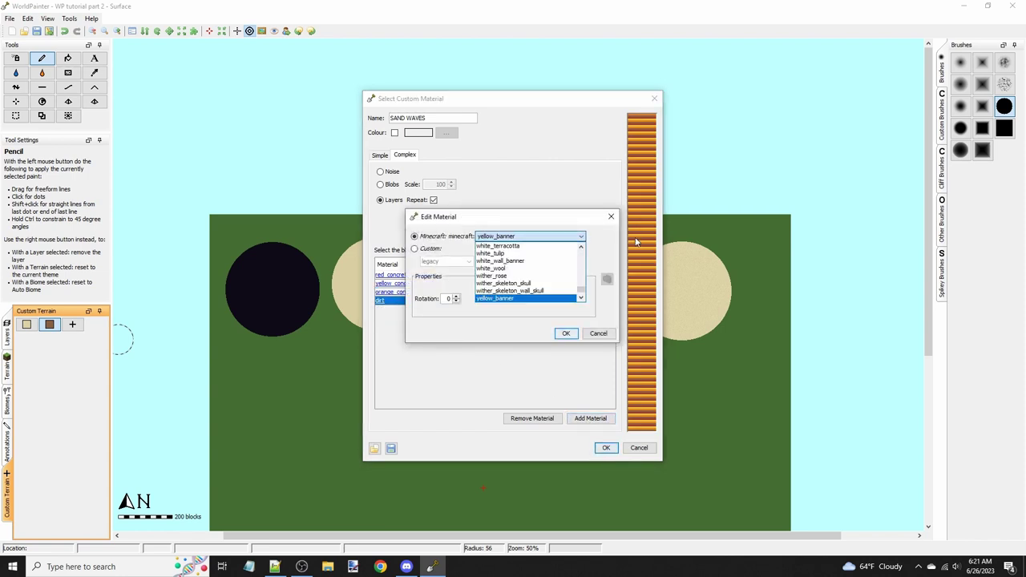
key(y)
key(y)
key(y)
key(y)
key(y)
key(y)
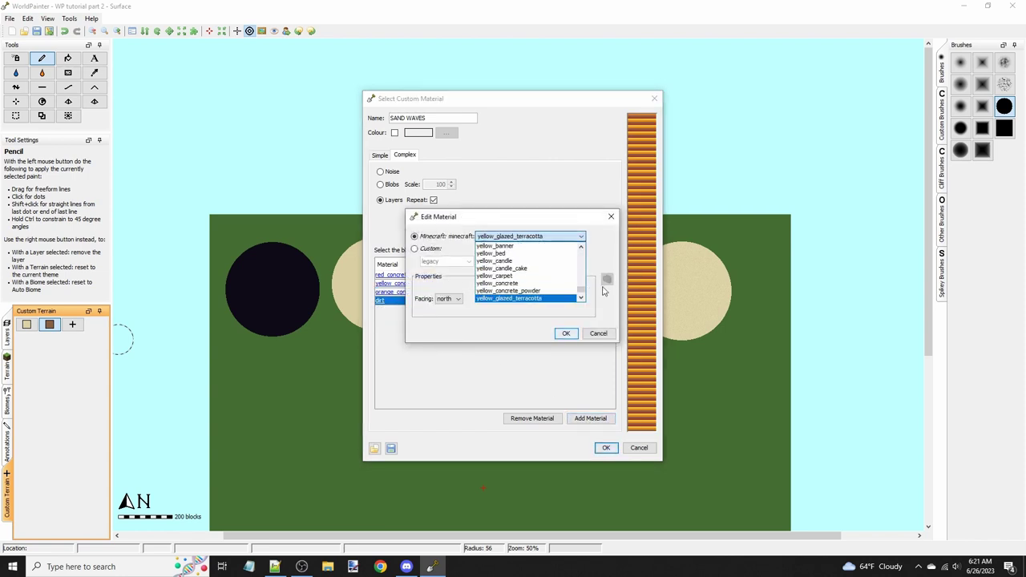
click(537, 292)
click(565, 333)
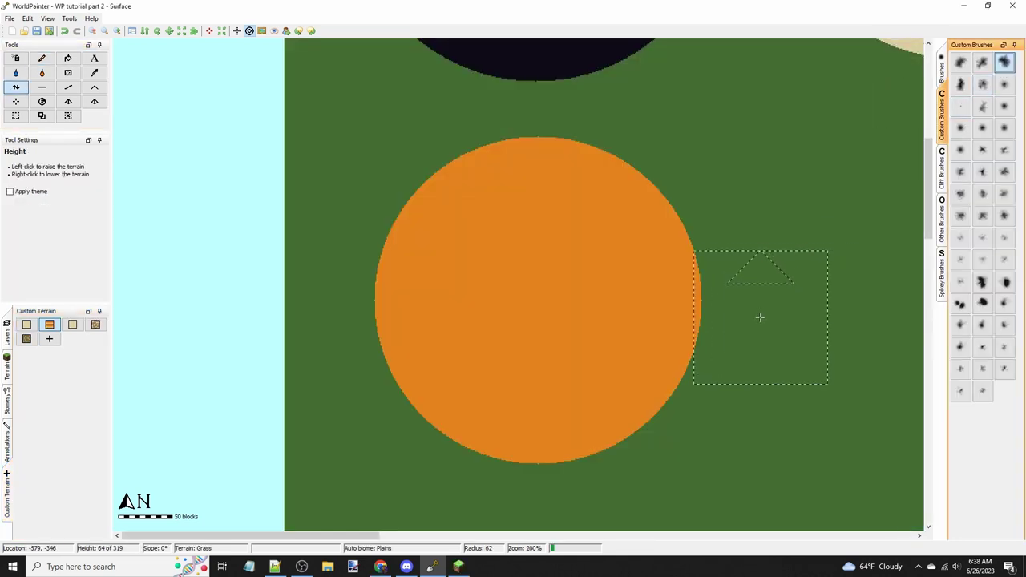
Step: Raise a hill inside the orange SAND WAVES circle with the Height tool and a custom brush to expose the horizontal layers
scroll(760, 314, up, 1)
mouse_move(545, 256)
mouse_down()
mouse_move(393, 97)
mouse_move(665, 213)
mouse_move(449, 133)
mouse_move(371, 253)
mouse_move(409, 240)
mouse_up()
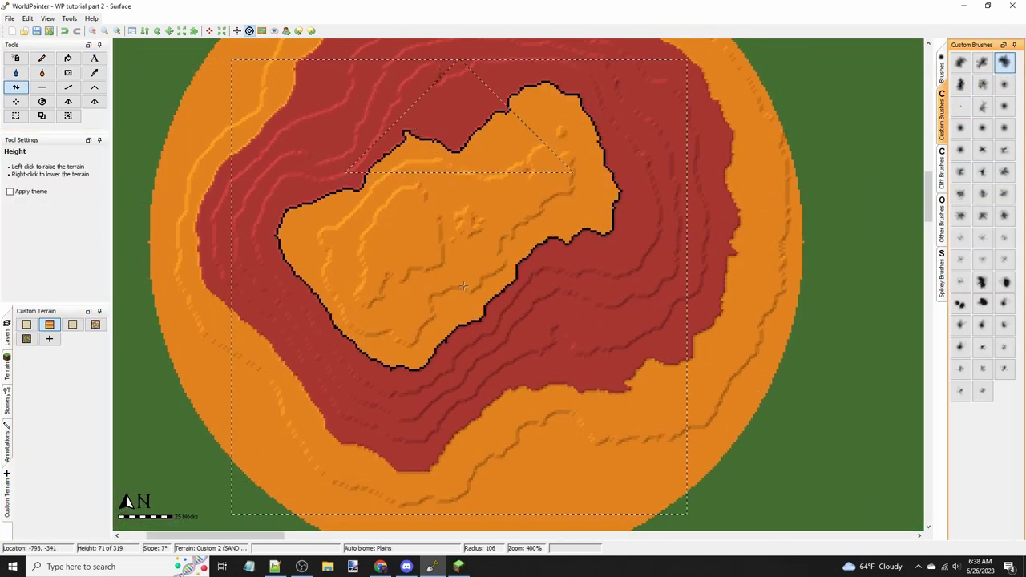
scroll(473, 281, down, 4)
mouse_move(513, 256)
mouse_down()
mouse_move(527, 279)
mouse_move(439, 87)
mouse_move(417, 282)
mouse_up()
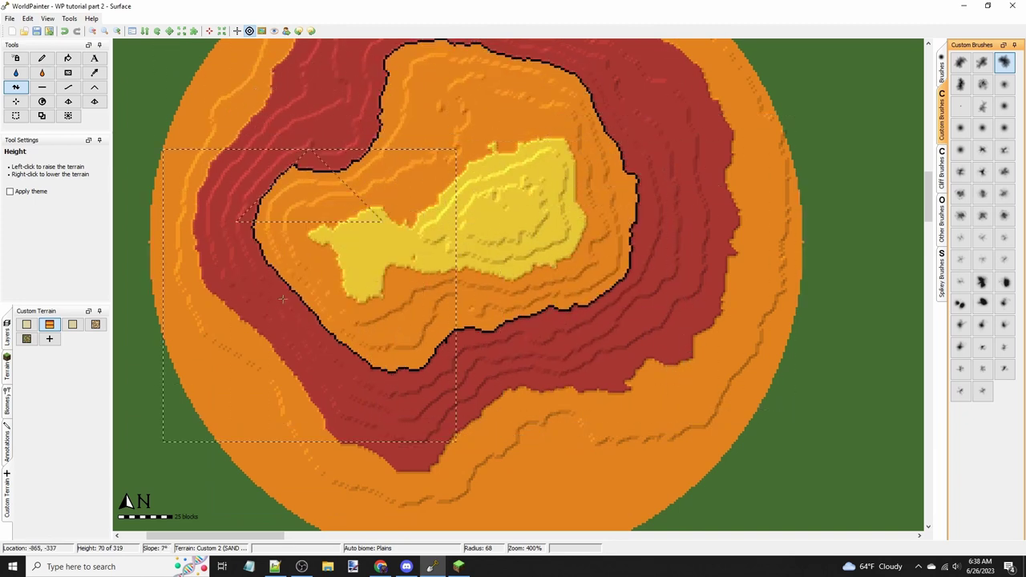
middle_drag(617, 320, 596, 330)
right_drag(592, 327, 581, 322)
Step: Edit the SAND WAVES custom material, set its X-axis angle to 40, and check the stripes on the map
right_click(57, 324)
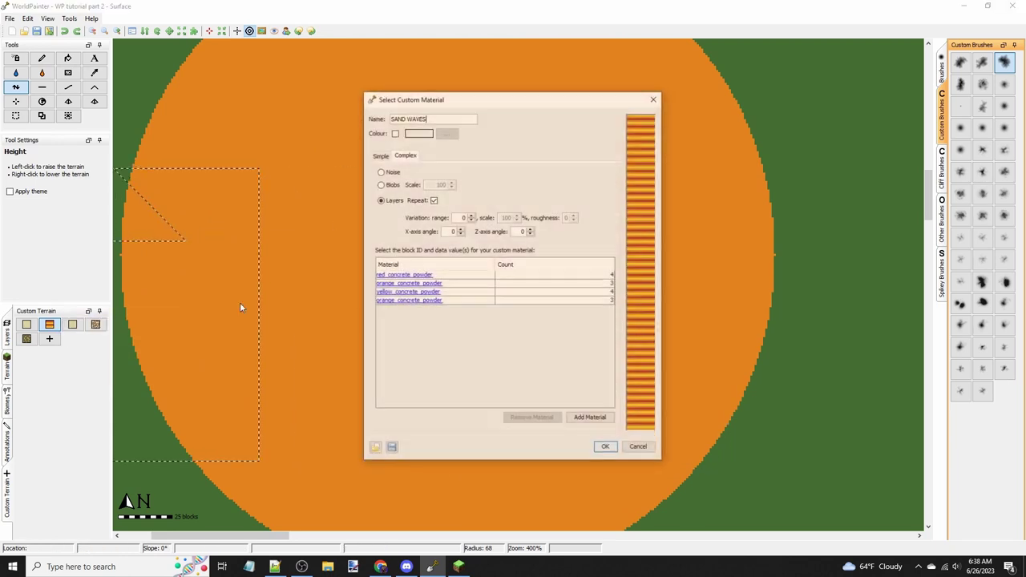
click(72, 327)
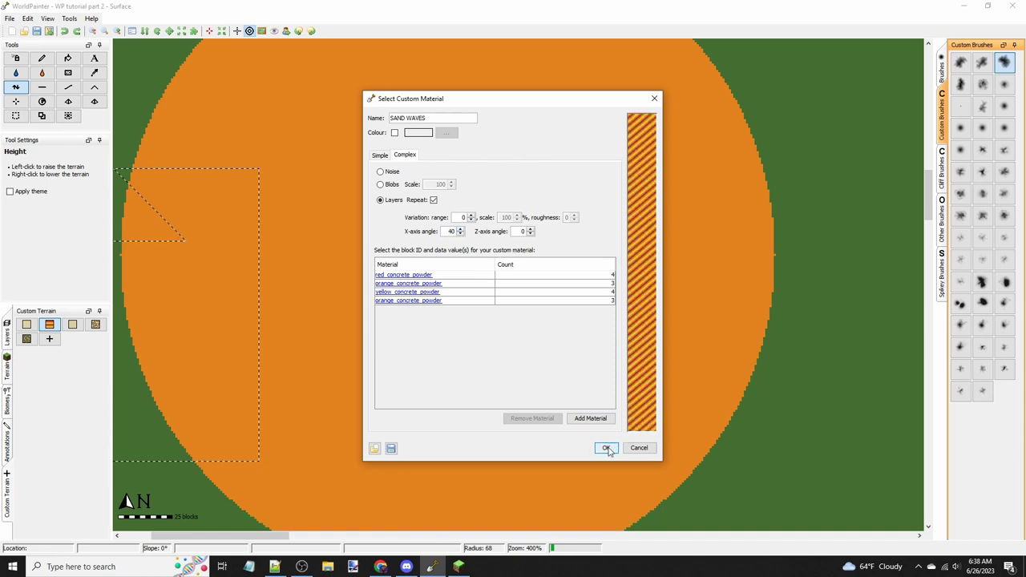
click(606, 447)
scroll(581, 375, down, 1)
scroll(579, 347, down, 3)
scroll(585, 345, up, 5)
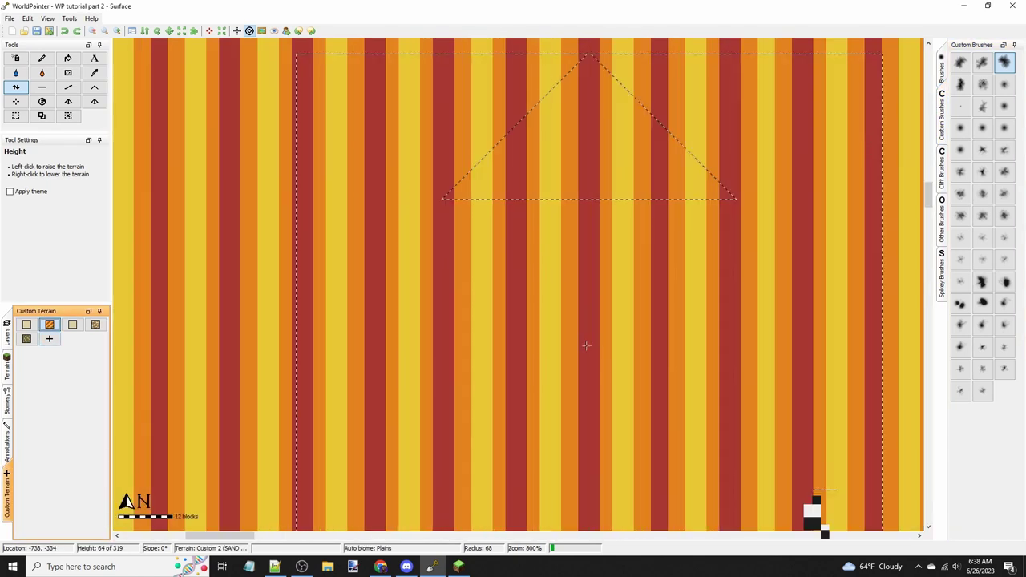
scroll(585, 346, down, 2)
Step: Reopen the SAND WAVES custom material, set its X-axis angle to 45, and look over the striped circle
right_click(49, 326)
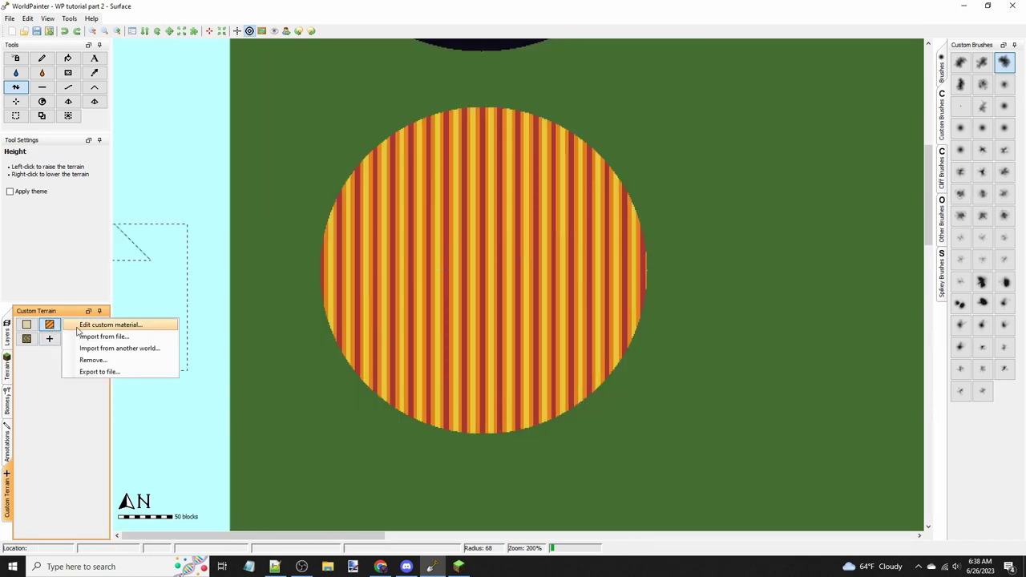
click(80, 332)
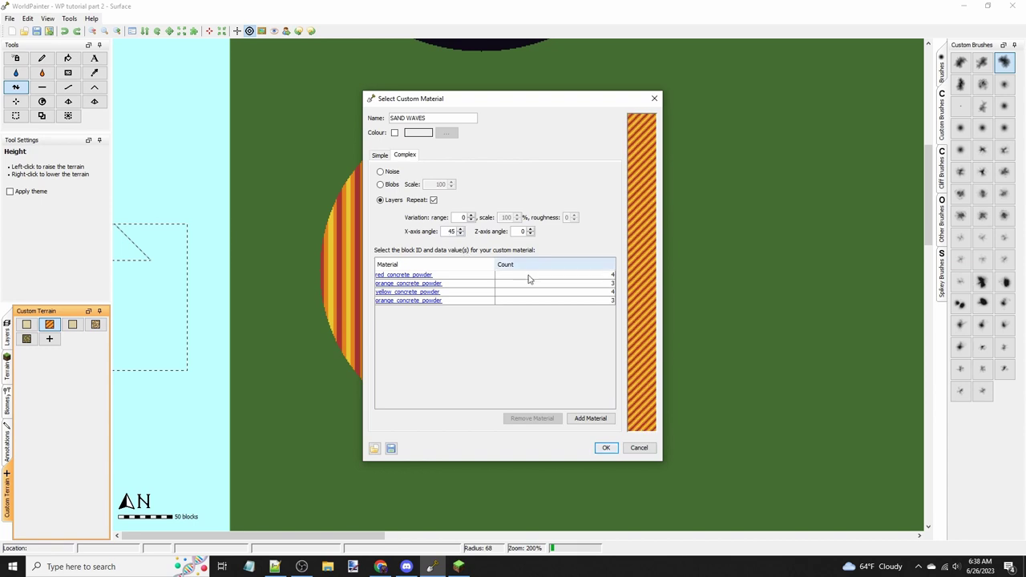
click(606, 447)
scroll(608, 369, up, 1)
scroll(607, 369, down, 2)
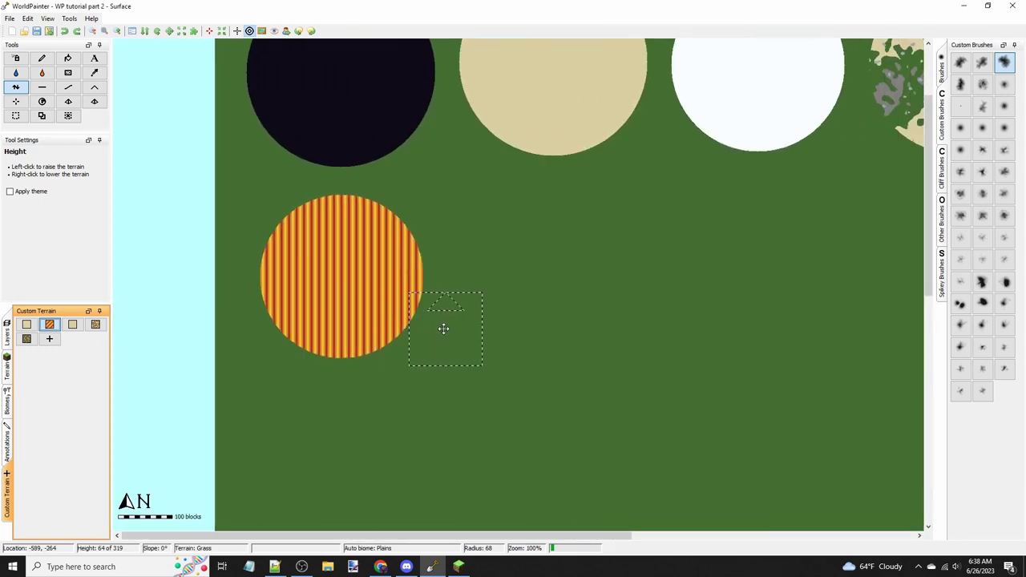
middle_drag(443, 329, 609, 346)
scroll(586, 357, up, 2)
scroll(588, 357, down, 2)
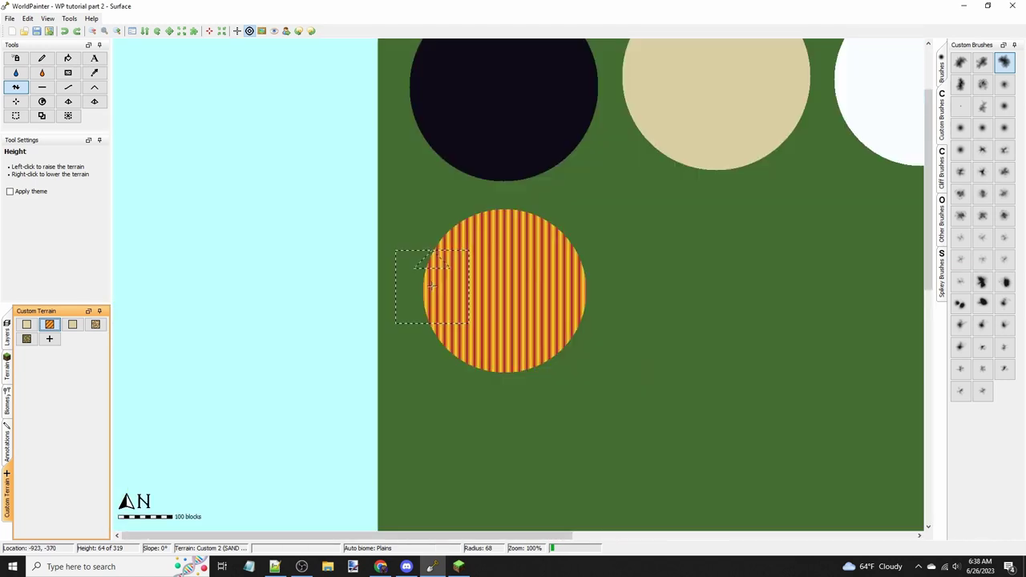
Step: Switch to Minecraft, save and quit the running world to the title screen, and return to WorldPainter
click(459, 566)
key(Escape)
key(Escape)
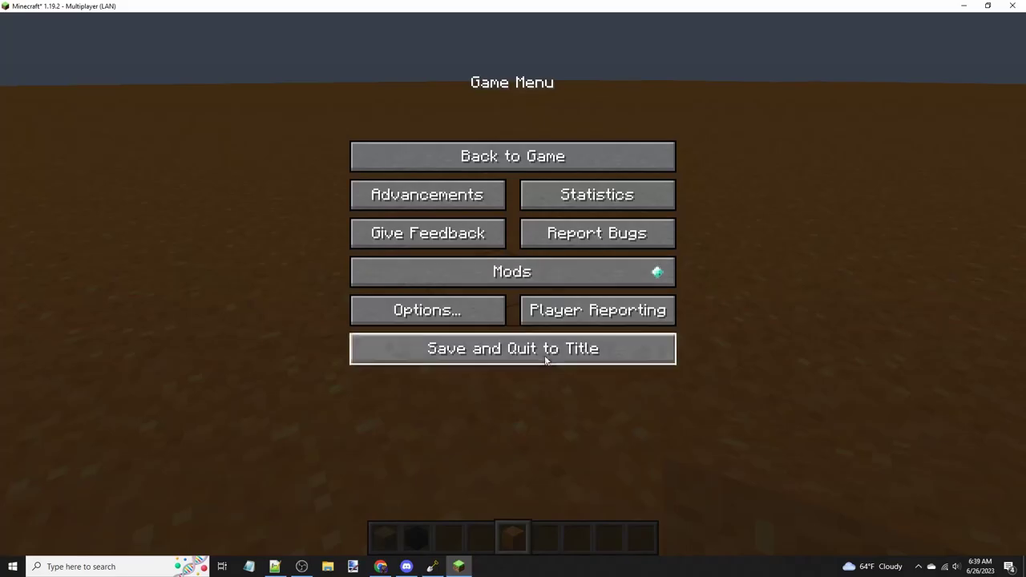
click(544, 355)
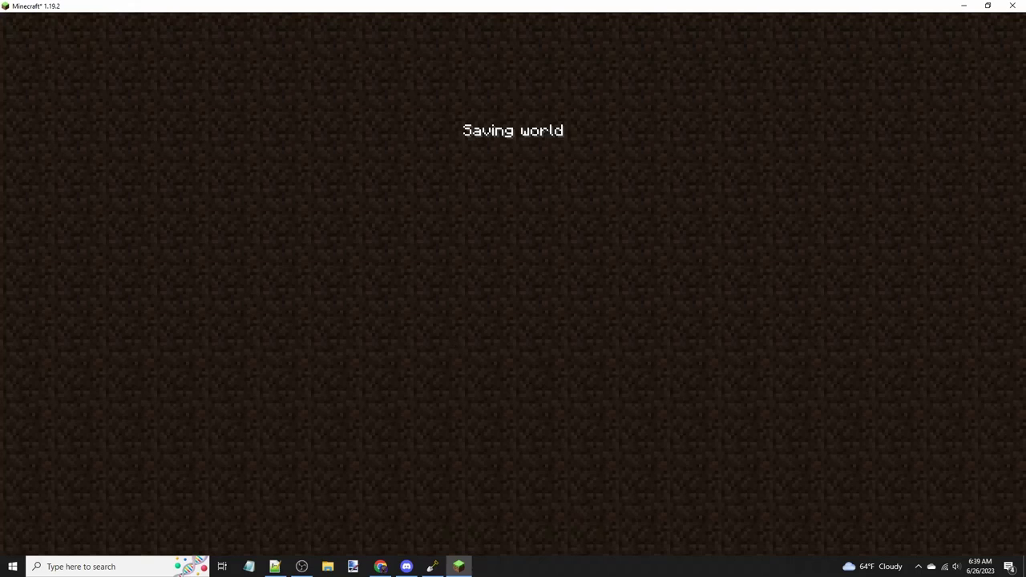
click(962, 6)
Step: Run a test export of the WP tutorial part 2 map to the Minecraft saves folder
click(9, 18)
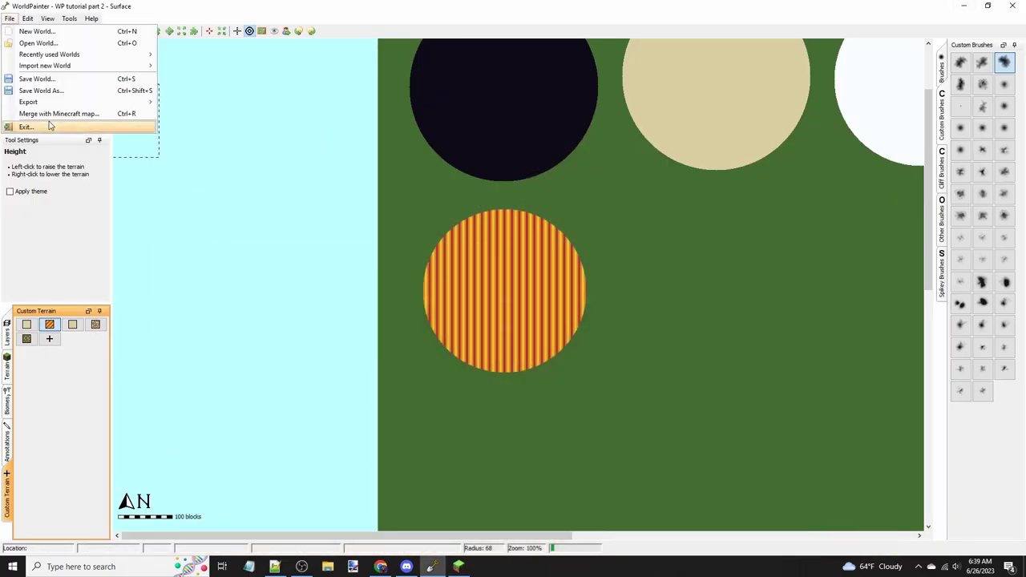
mouse_move(28, 102)
click(233, 105)
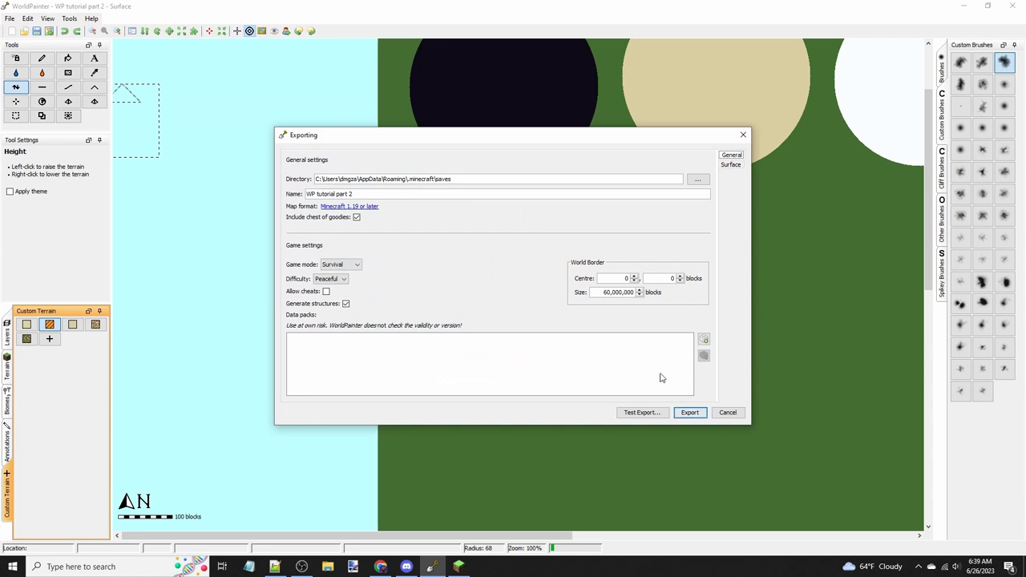
click(641, 412)
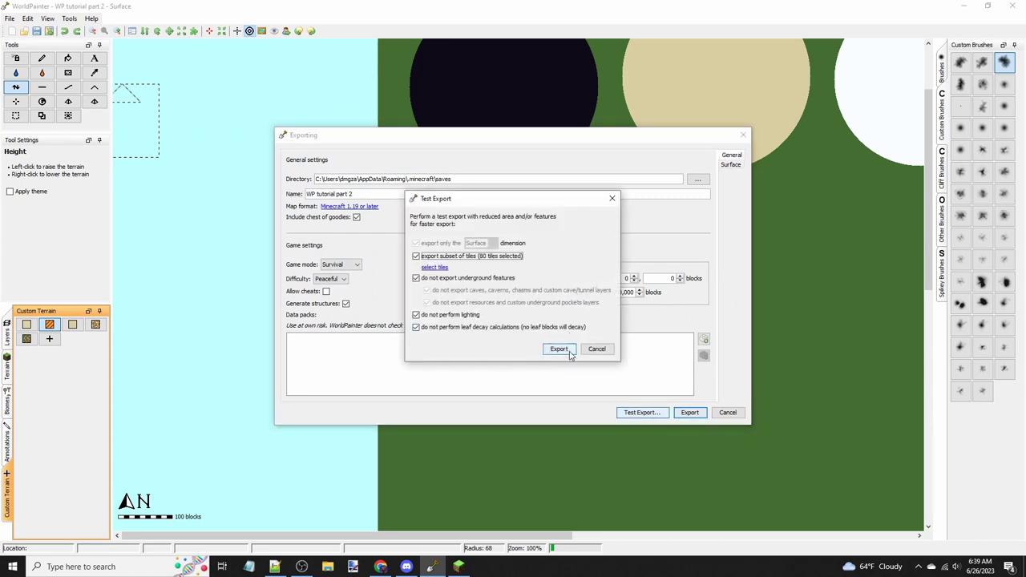
Step: Switch to Minecraft, inspect the striped SAND WAVES circle from above, and change to Creative Mode to descend towards it
click(459, 566)
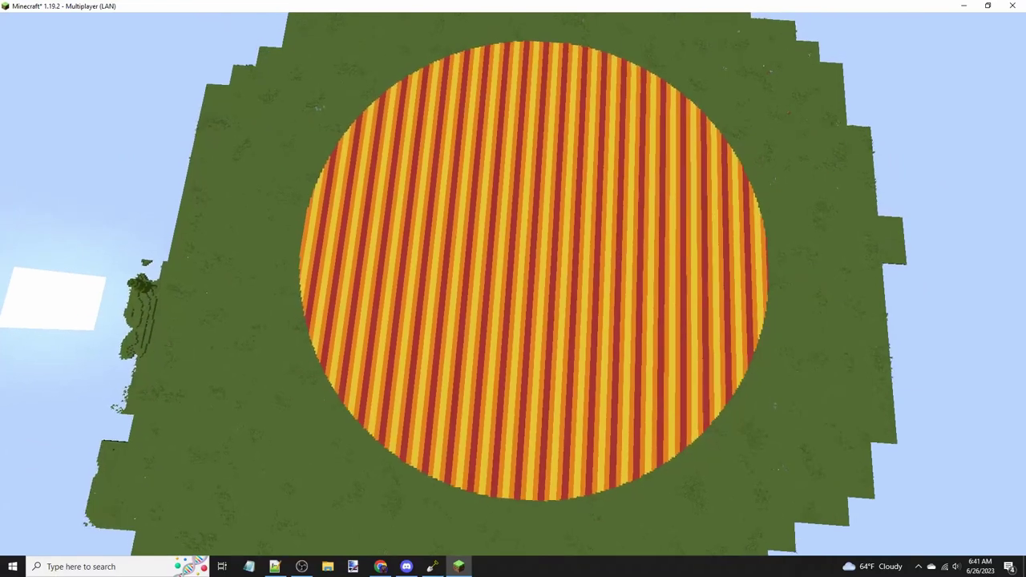
key(w)
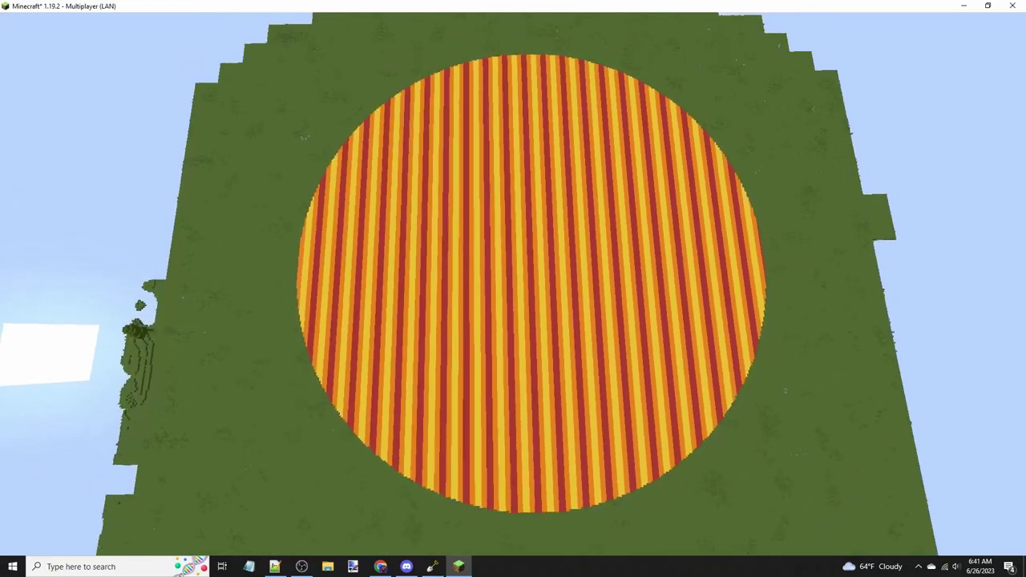
key(F3+n)
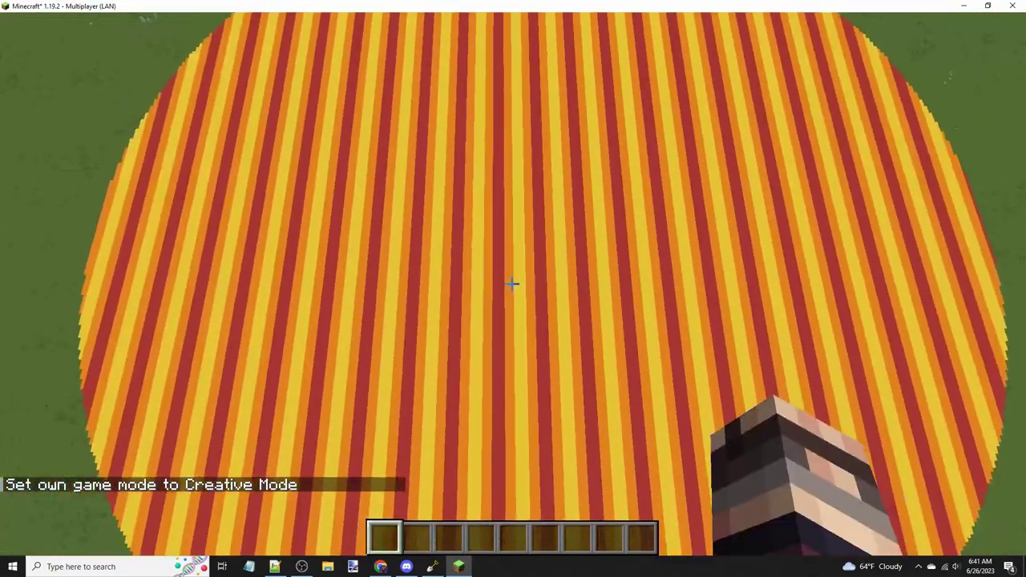
key(shift)
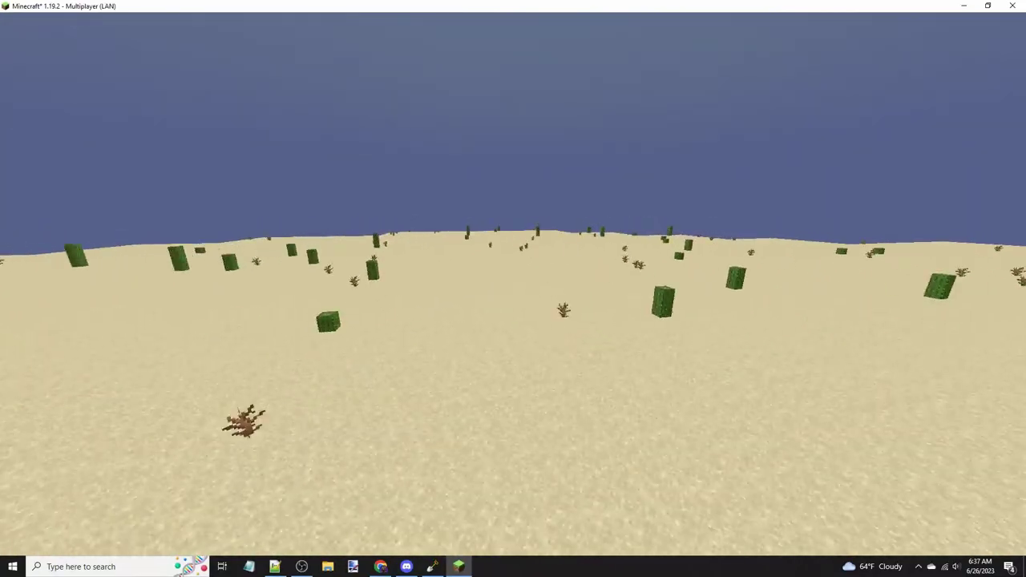
Step: Inspect the desert and obsidian terrain circles in Minecraft, switch to Creative Mode, and pick the obsidian block from the ground
key(F3)
key(F3)
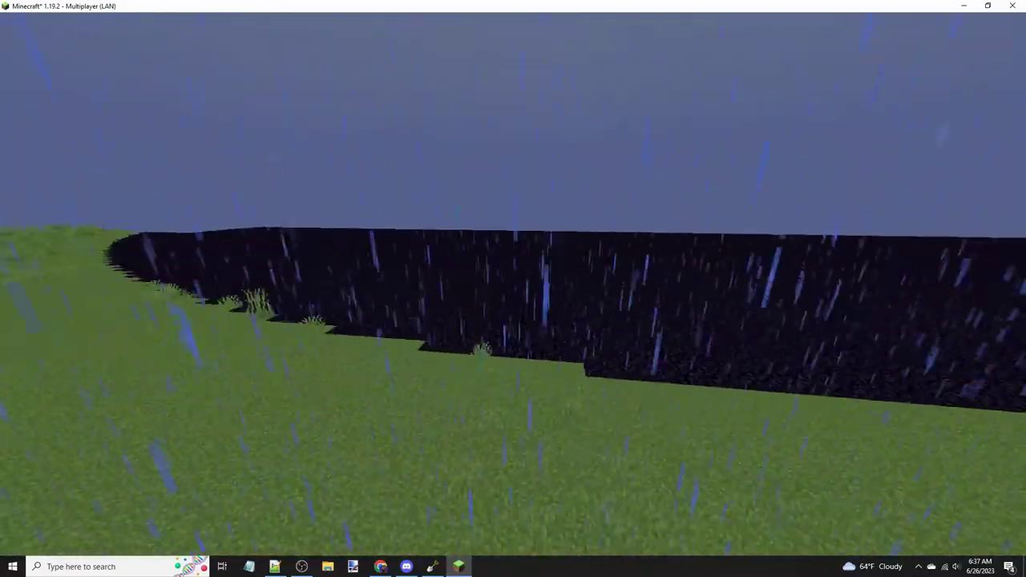
key(F3)
key(F3)
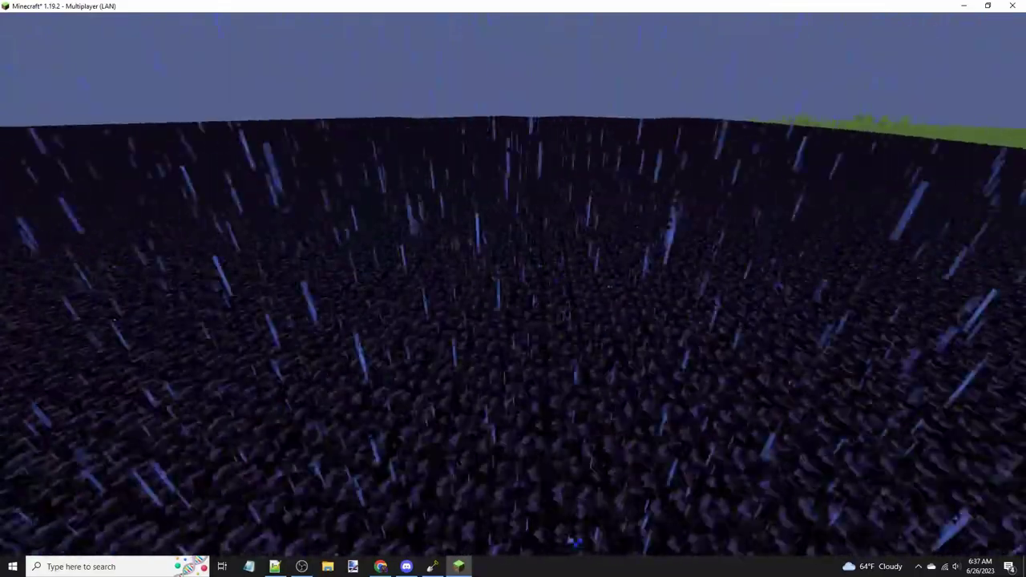
key(F3+n)
middle_click(511, 283)
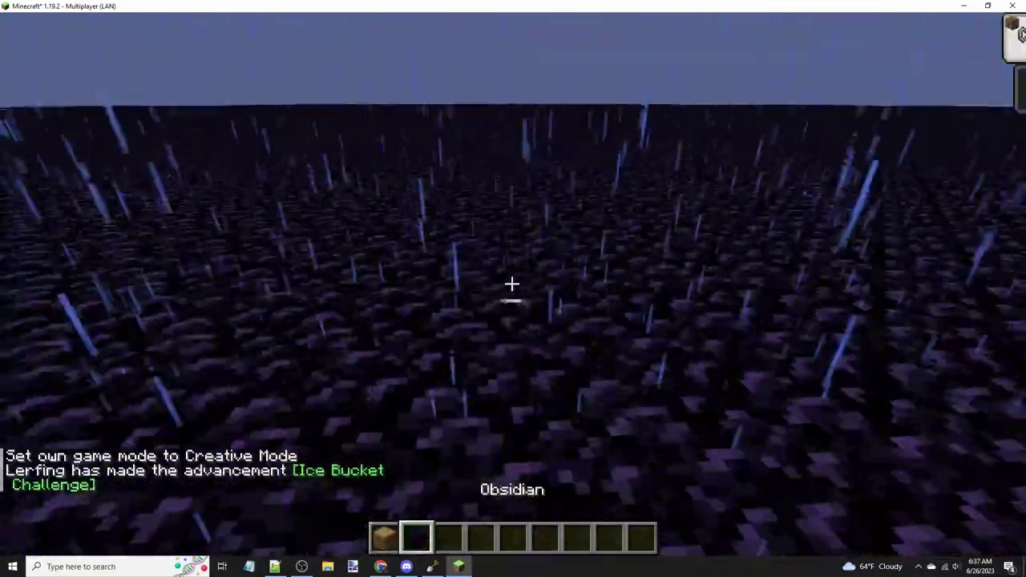
Step: Return to WorldPainter, reduce the brush radius to 123 and display the available biomes with the obsidian circle in view
scroll(511, 283, down, 3)
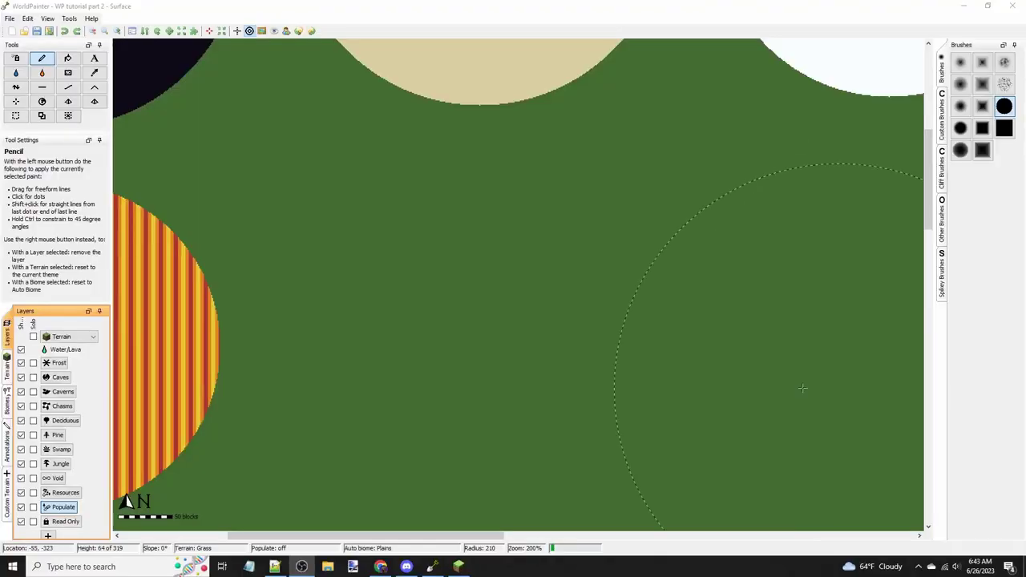
scroll(352, 316, down, 5)
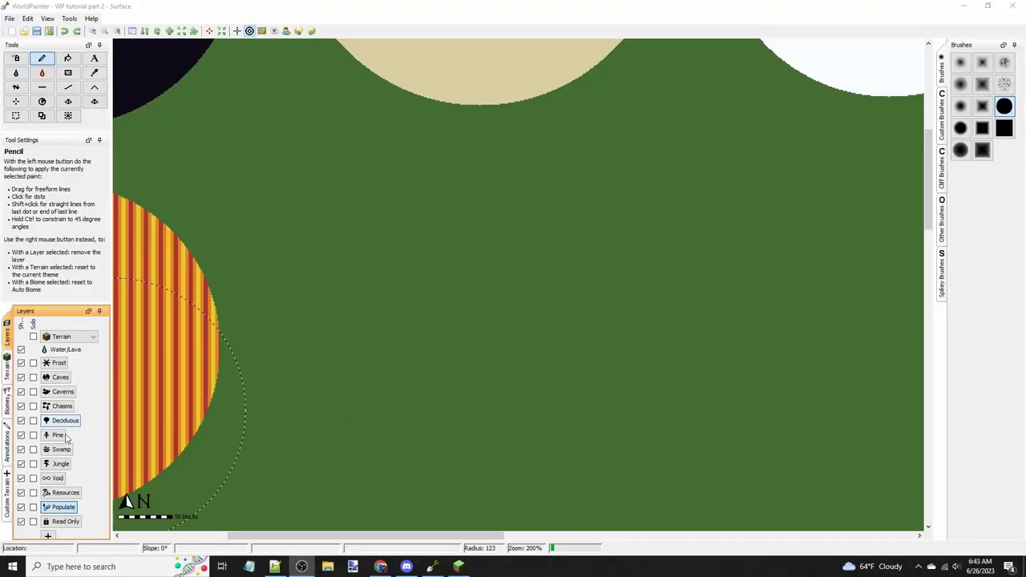
click(6, 367)
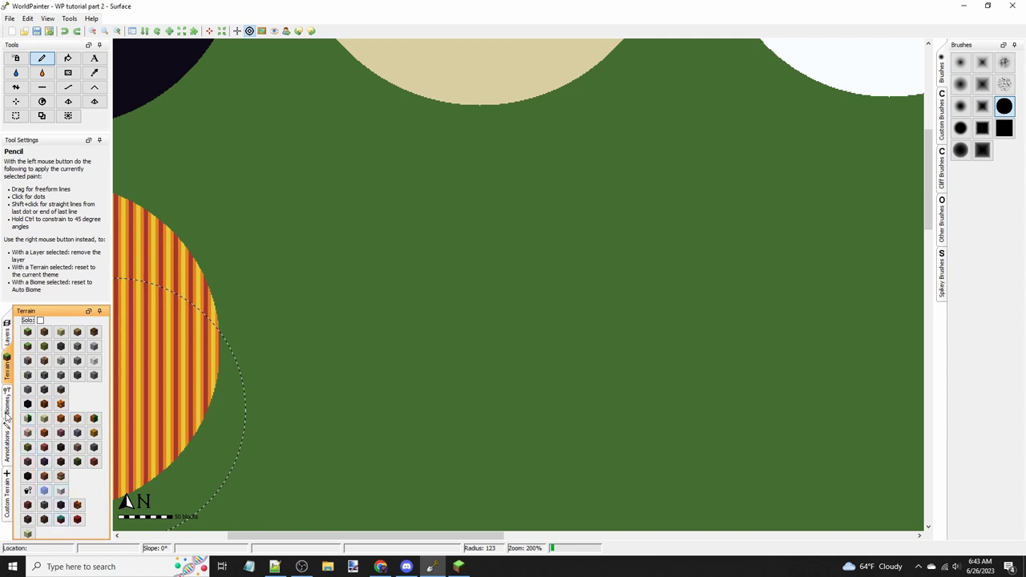
click(7, 401)
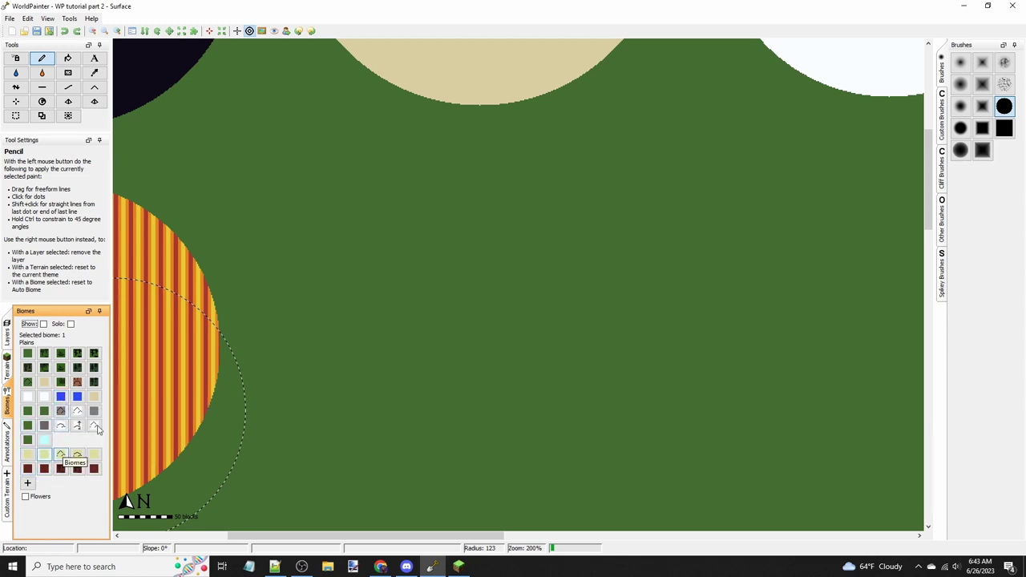
middle_drag(421, 150, 802, 474)
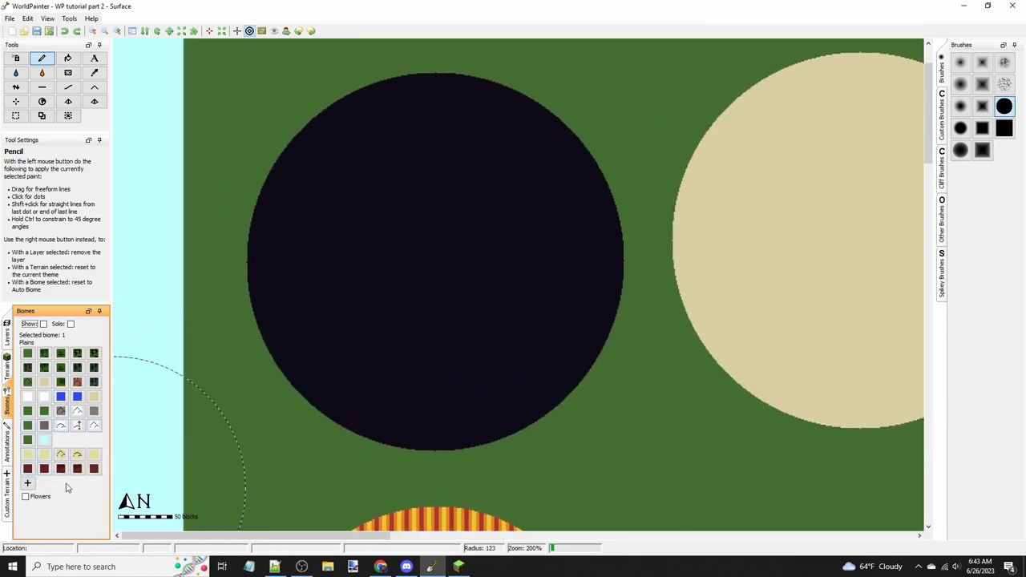
Step: Look through biomes and their options, including Sunflower Plains, Jagged Peaks, Flower Forest, Windswept Forest and Jungle
click(27, 497)
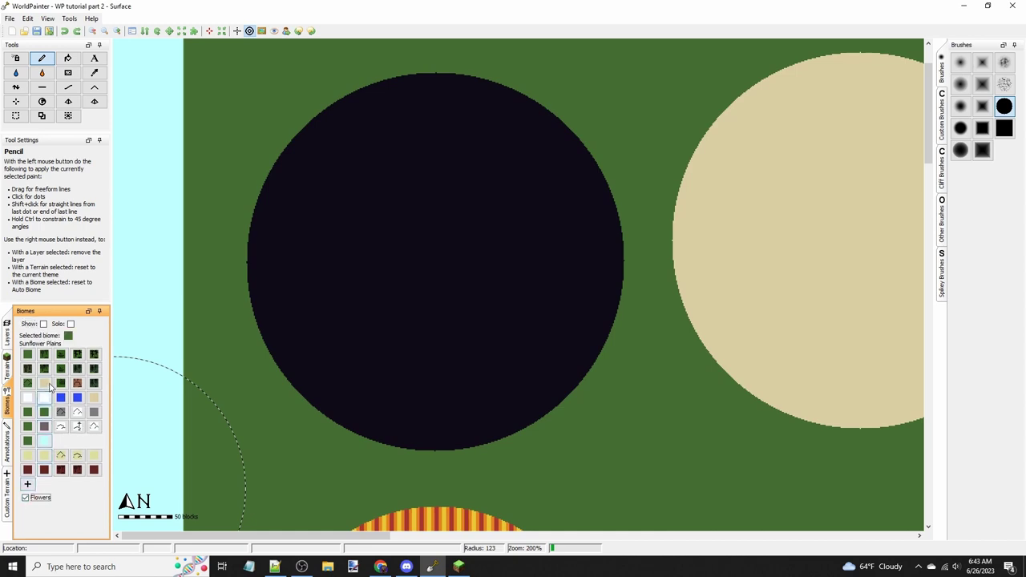
click(94, 426)
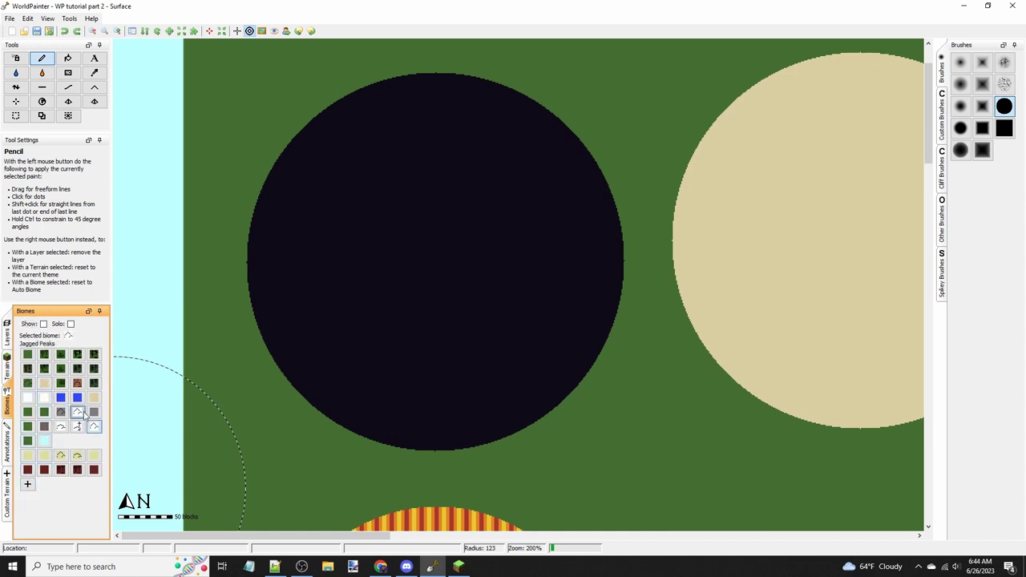
click(40, 358)
click(47, 499)
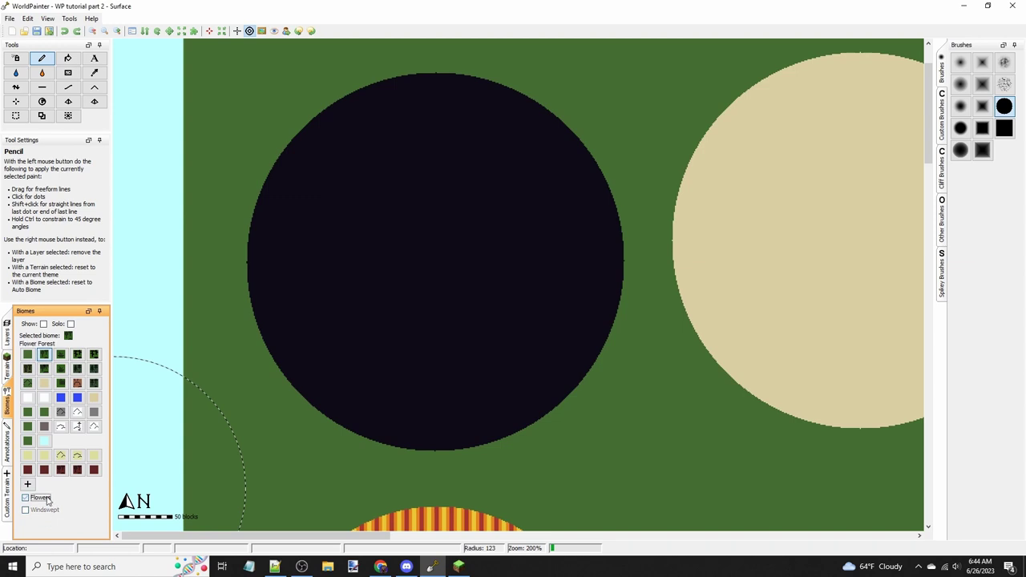
click(40, 509)
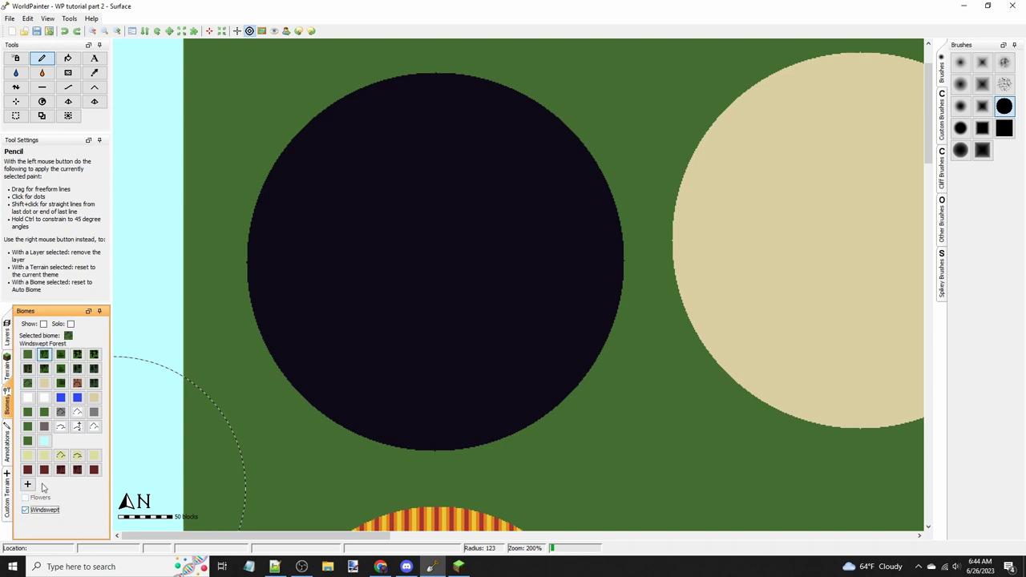
click(37, 510)
click(60, 355)
click(78, 355)
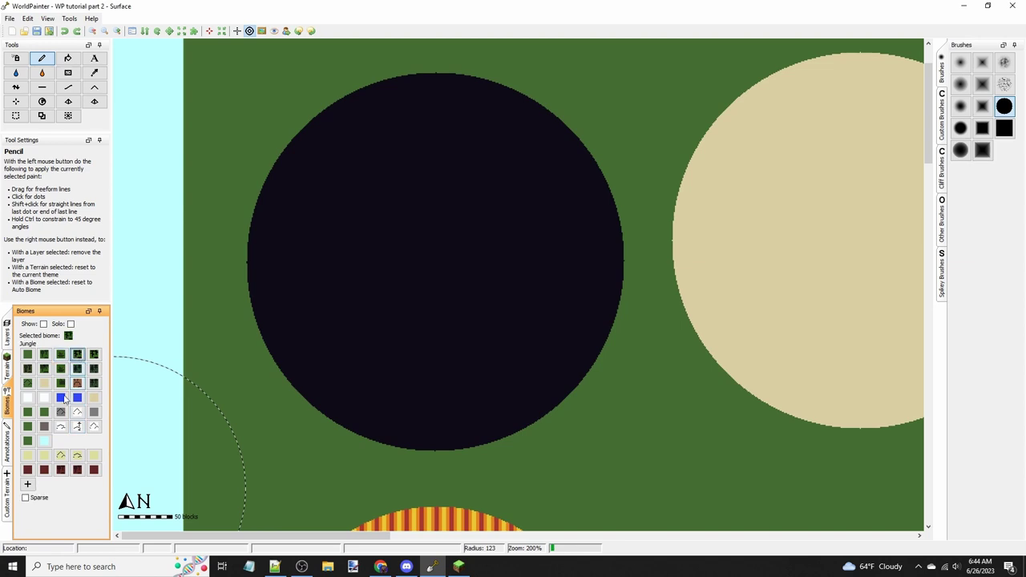
Step: Start a custom biome, check its colour choices, enter the ID twlightforest:forest, and cancel it
click(27, 485)
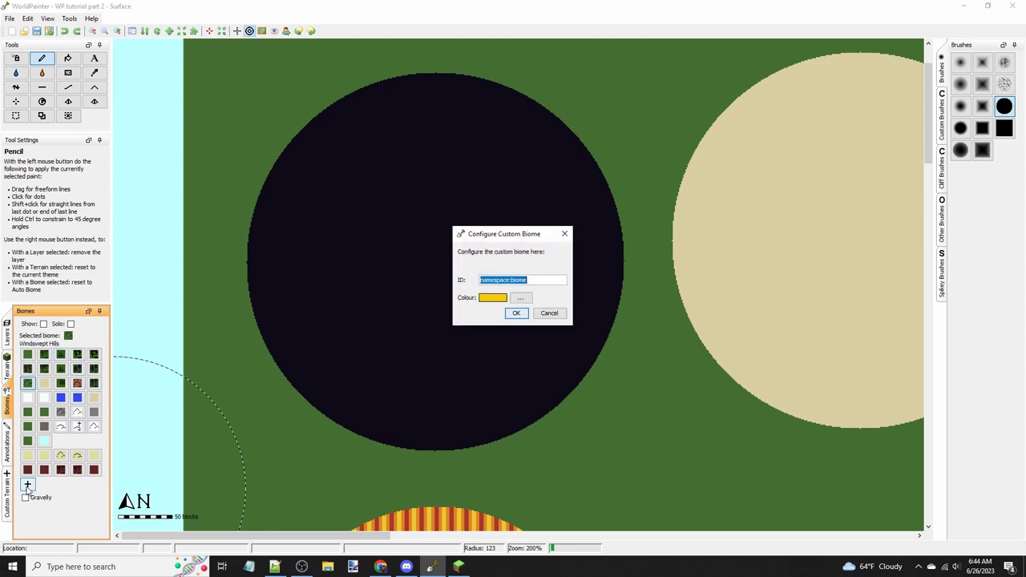
click(522, 298)
click(661, 199)
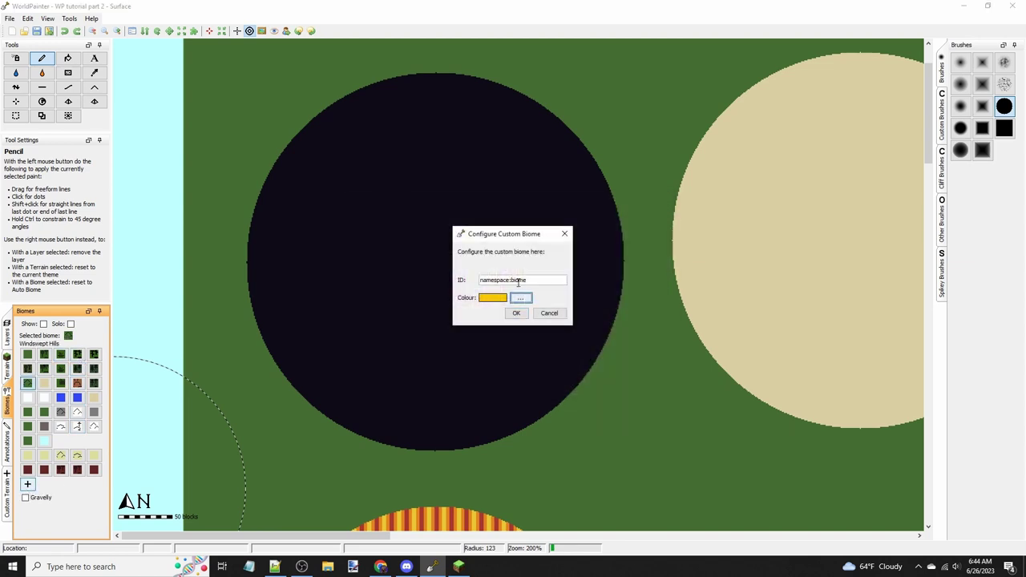
drag(533, 279, 455, 273)
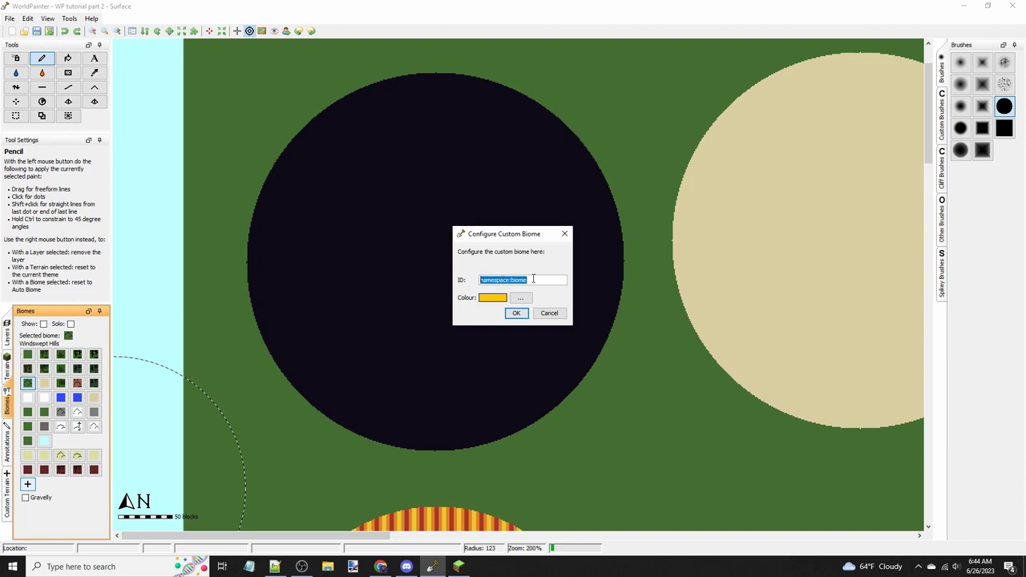
text(twlightforest:forest)
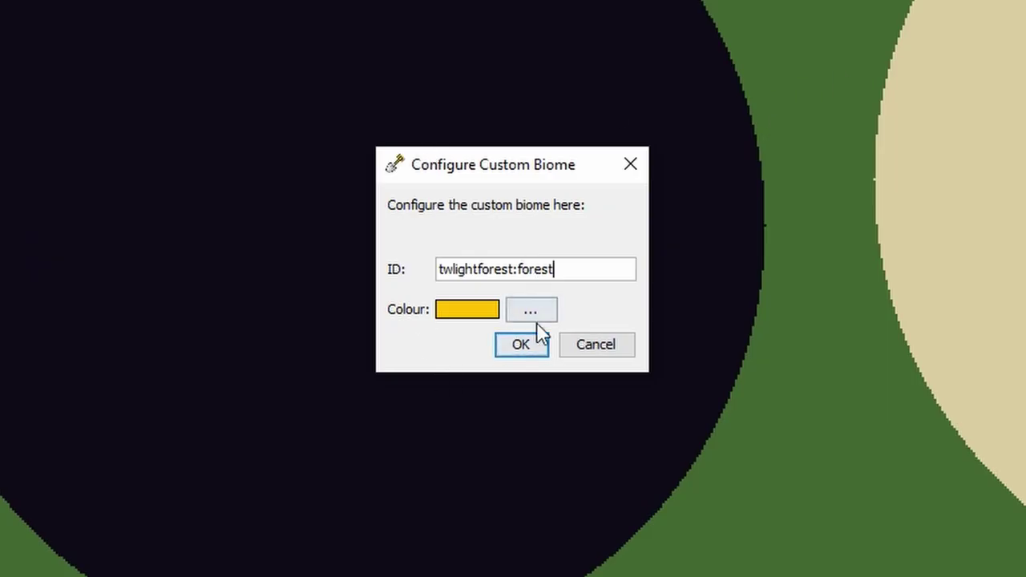
click(614, 348)
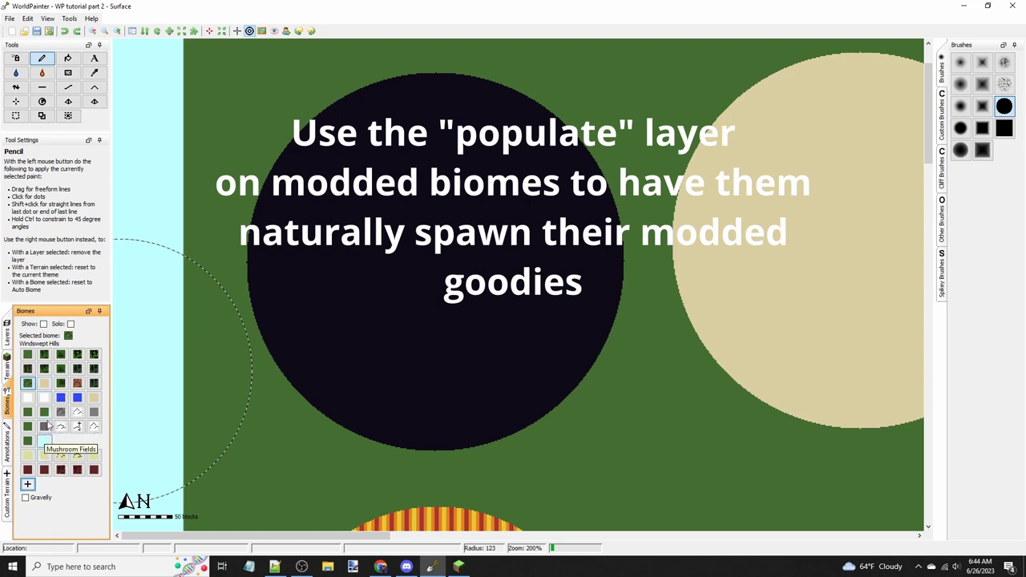
Step: Paint the Crimson Forest biome over the obsidian circle with a brush radius of 178
click(60, 471)
scroll(458, 300, down, 1)
scroll(493, 306, up, 1)
click(416, 325)
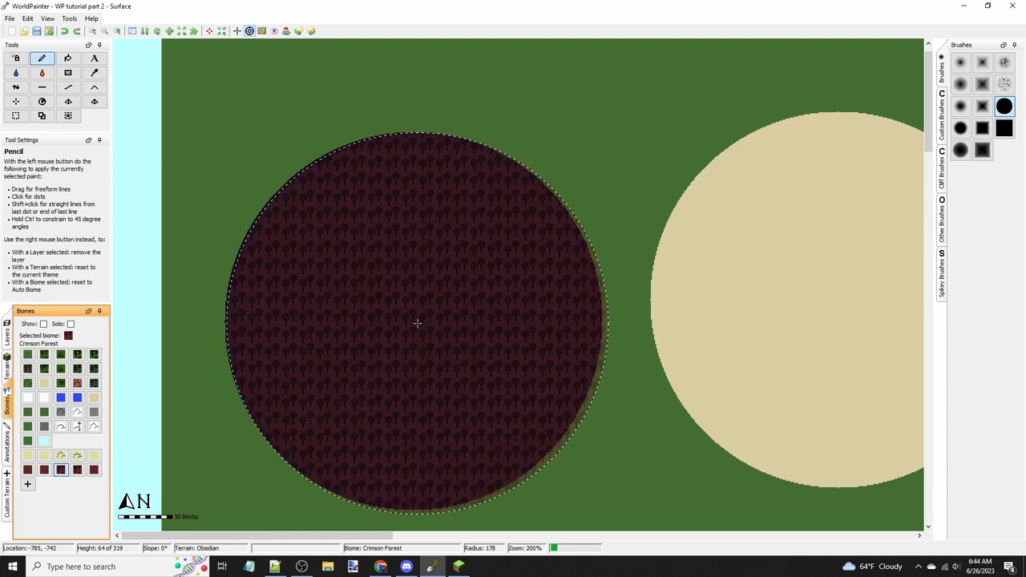
Step: Try the End Barrens biome on the striped SAND WAVES circle with a brush radius of 178, and undo the stroke
middle_drag(662, 316, 158, 365)
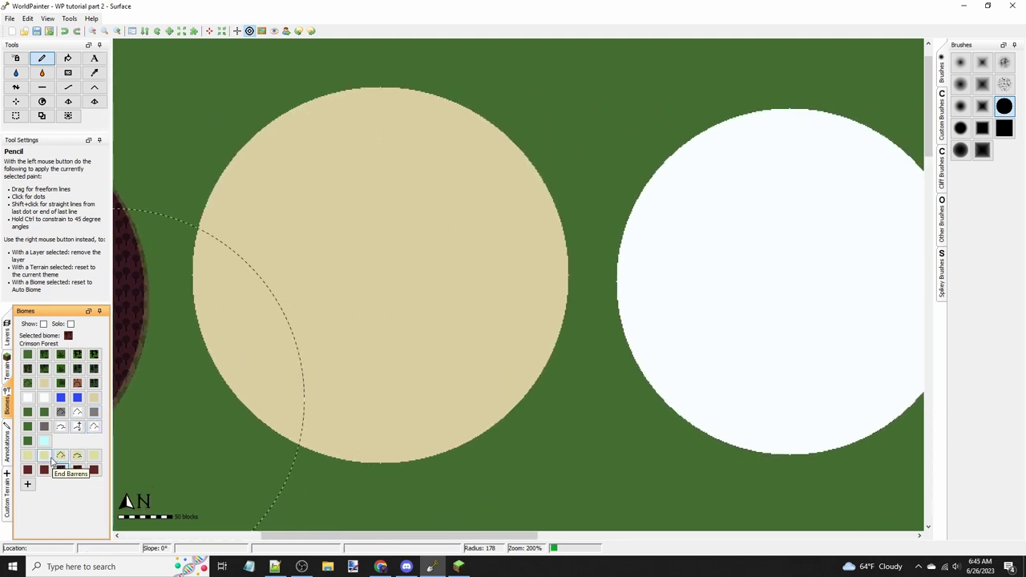
middle_drag(216, 437, 661, 342)
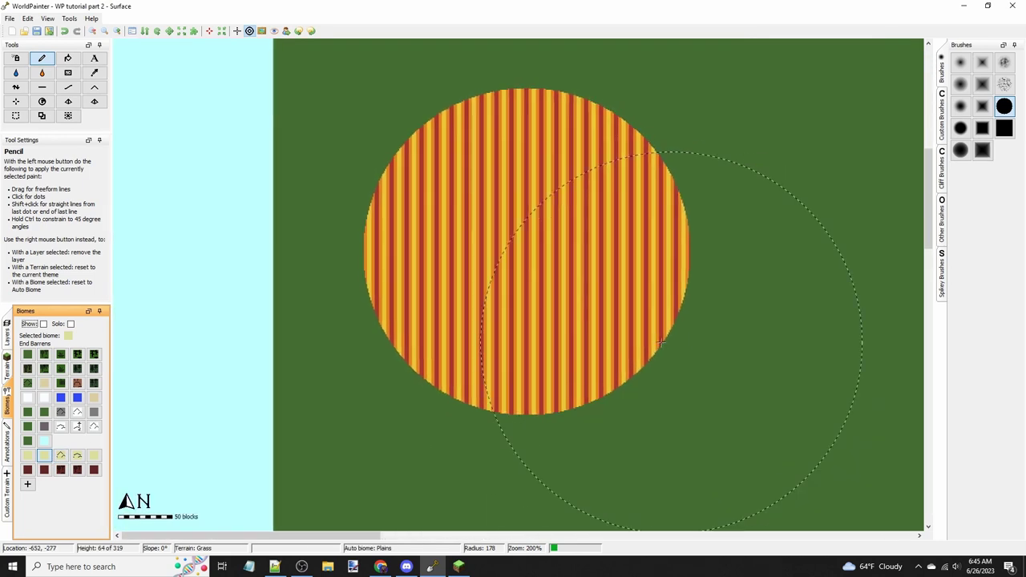
click(533, 251)
ctrl+scroll(664, 293, up, 1)
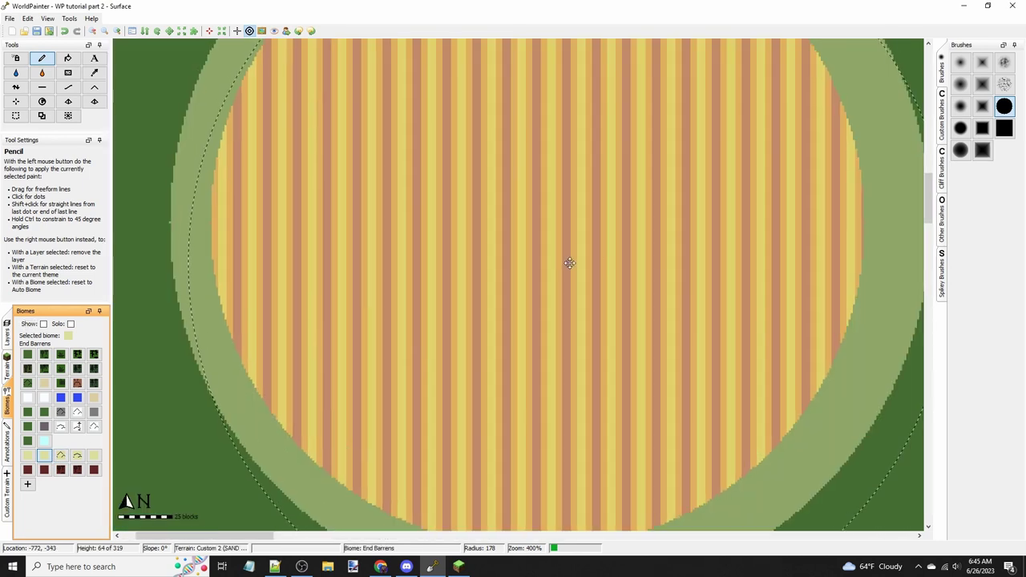
middle_drag(570, 264, 572, 283)
key(ctrl+z)
Step: Paint the End Barrens biome over the striped SAND WAVES circle with a brush radius of 158
ctrl+scroll(572, 284, down, 1)
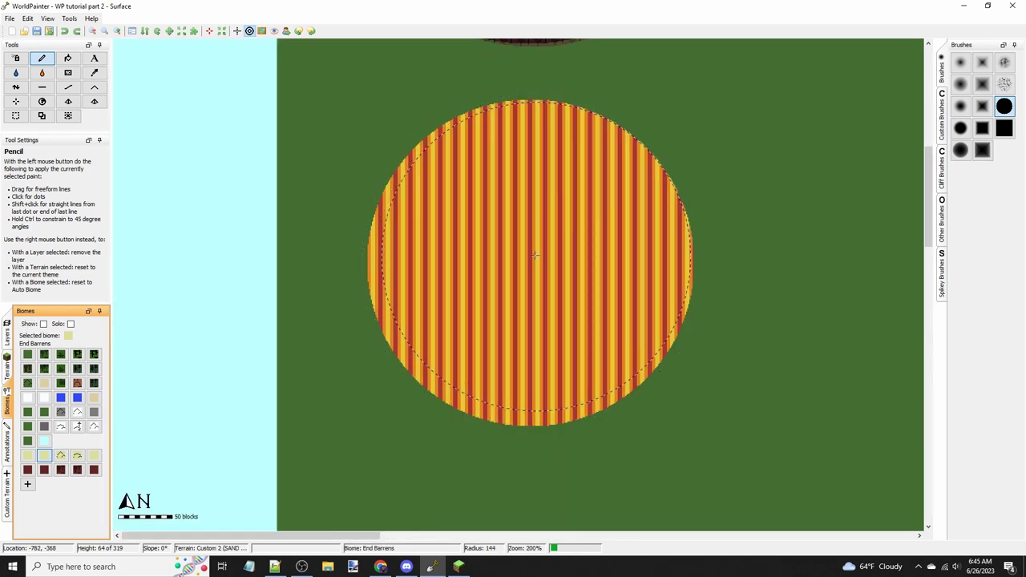
scroll(534, 255, down, 1)
click(530, 260)
ctrl+scroll(531, 261, down, 1)
Step: Paint an irregular Dark Forest biome patch on the grass east of the striped circle, using a rotated custom brush
middle_drag(728, 266, 586, 335)
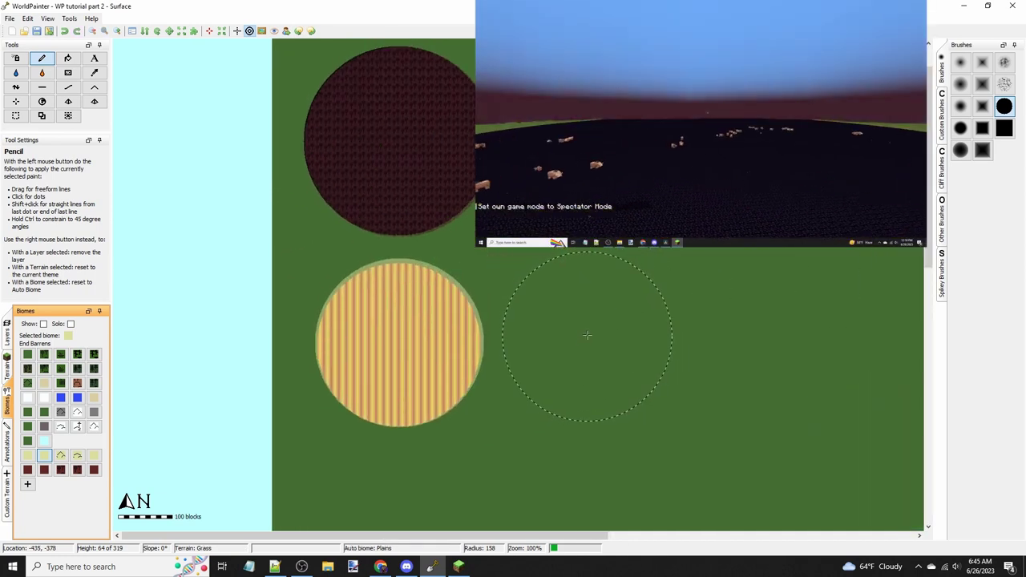
middle_drag(523, 267, 562, 326)
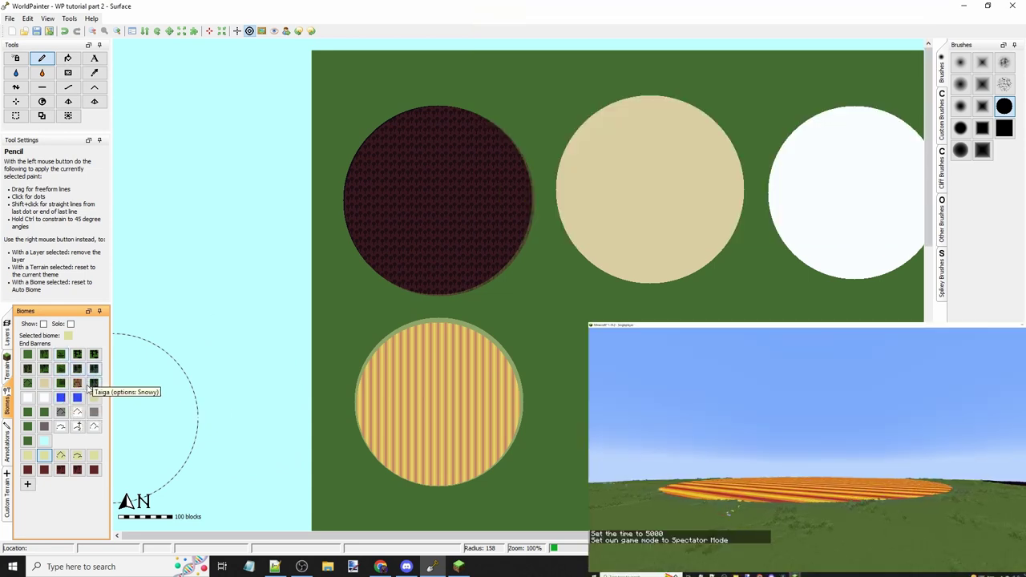
click(45, 368)
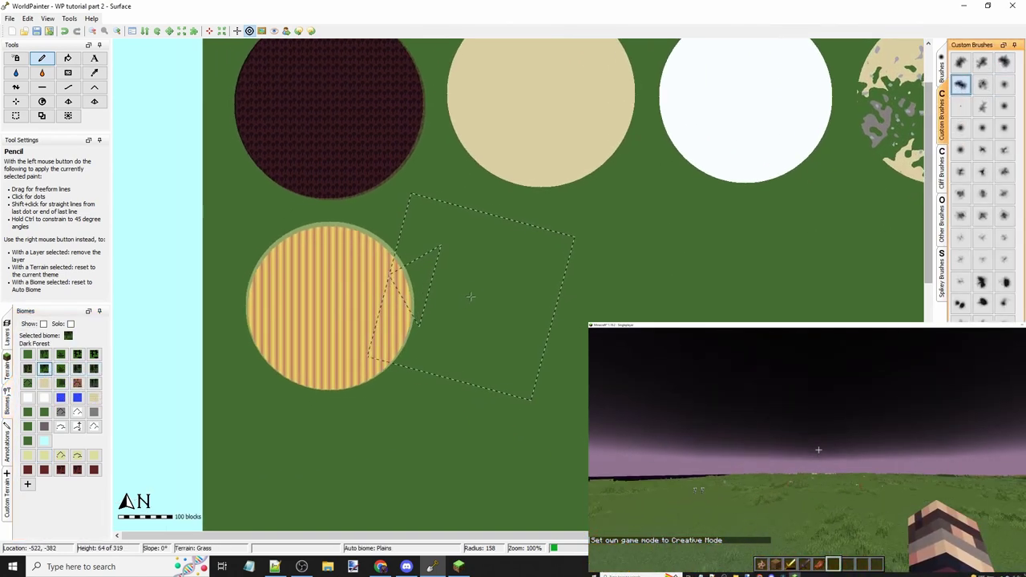
middle_drag(547, 246, 558, 261)
alt+scroll(536, 269, down, 4)
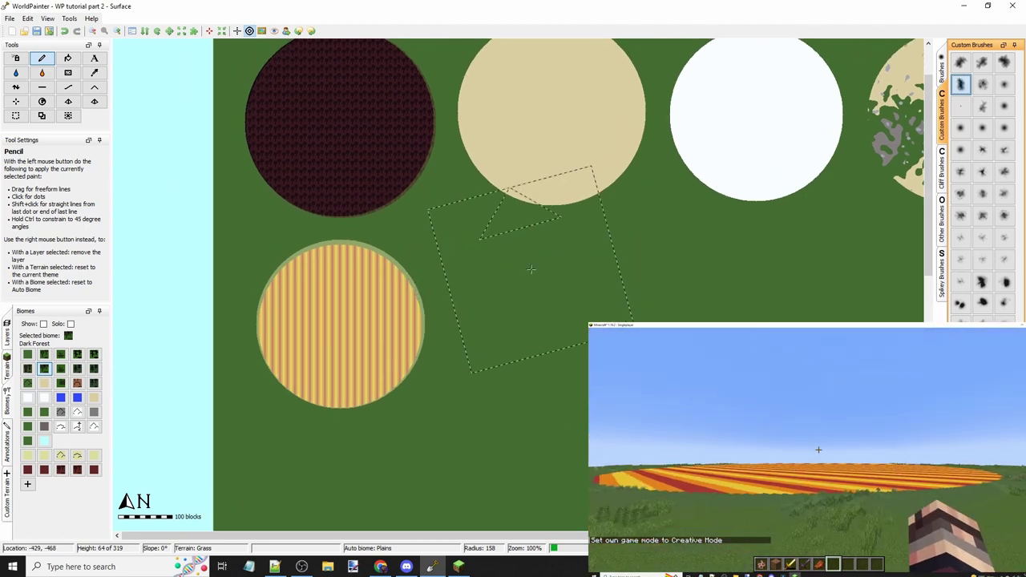
ctrl+scroll(524, 281, up, 1)
middle_drag(524, 316, 514, 256)
alt+scroll(512, 255, down, 2)
click(494, 267)
alt+scroll(490, 320, up, 3)
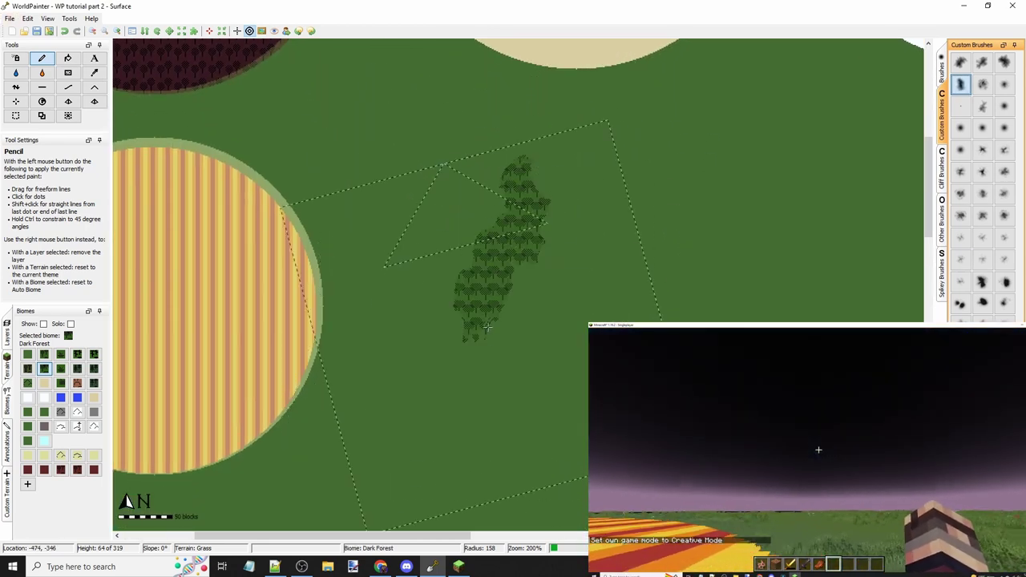
click(499, 367)
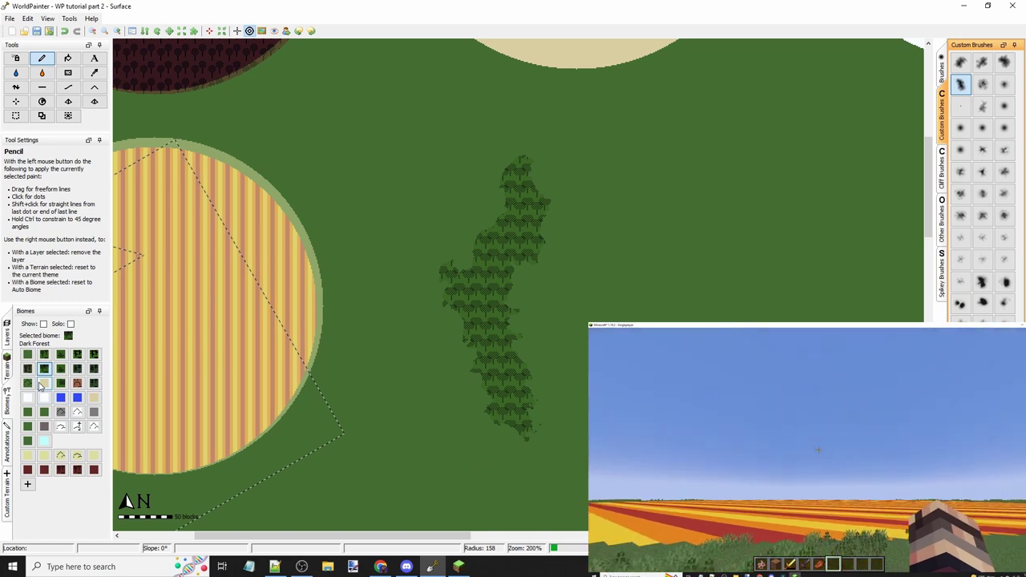
Step: Paint Desert and Ocean biome strips along the Dark Forest patch's east side, and a wooded biome patch on its west side
click(43, 384)
mouse_move(572, 258)
mouse_down()
mouse_move(565, 240)
mouse_move(553, 304)
mouse_move(545, 289)
mouse_move(544, 361)
mouse_up()
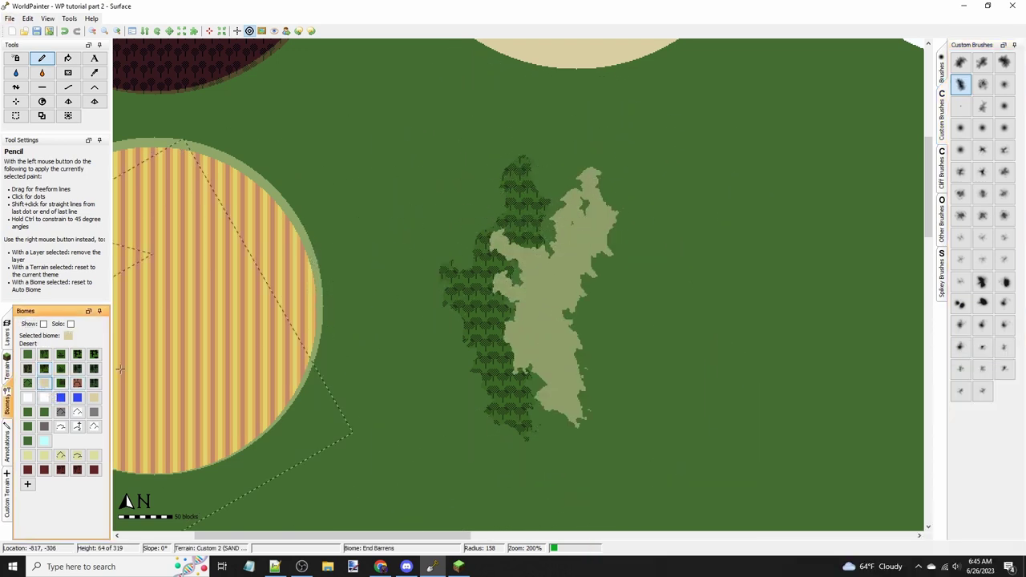
click(62, 398)
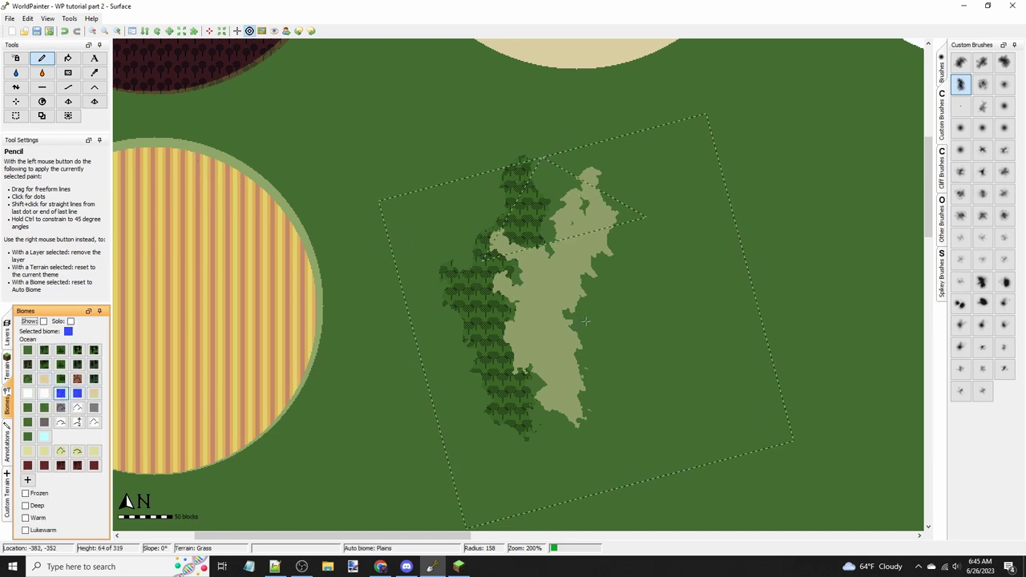
mouse_move(580, 315)
mouse_down()
mouse_move(588, 294)
mouse_move(583, 370)
mouse_up()
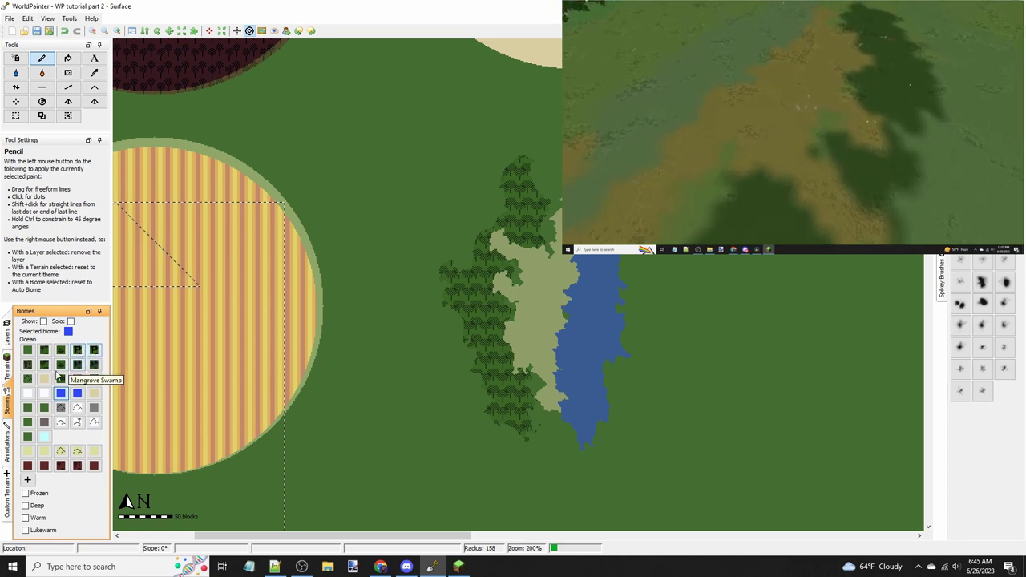
click(29, 367)
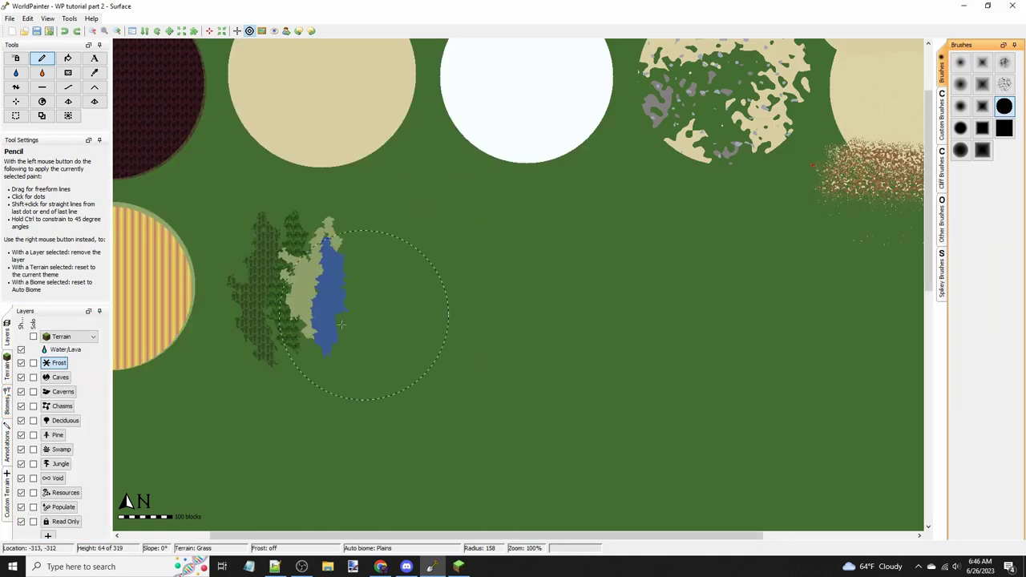
Step: Paint a Deciduous layer patch at 50% intensity east of the biome strips, using a soft-edged round brush of radius 158
click(5, 338)
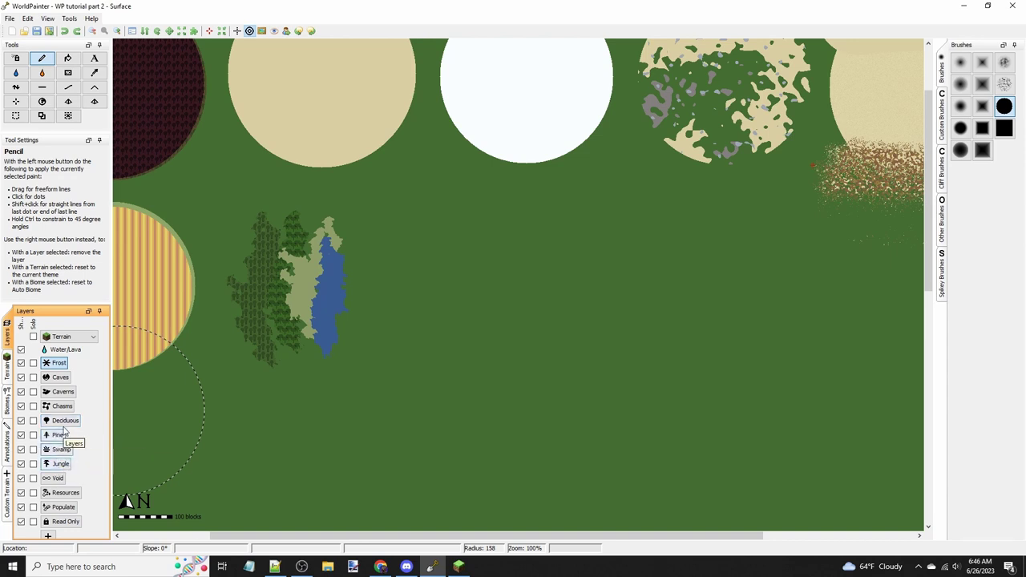
click(960, 128)
scroll(469, 286, up, 1)
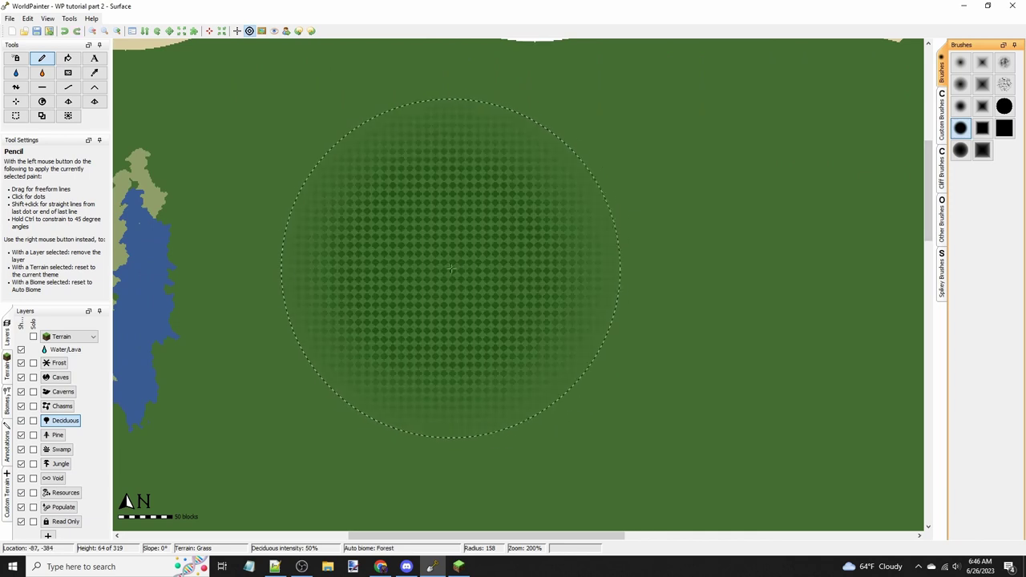
drag(451, 269, 539, 273)
scroll(544, 297, down, 1)
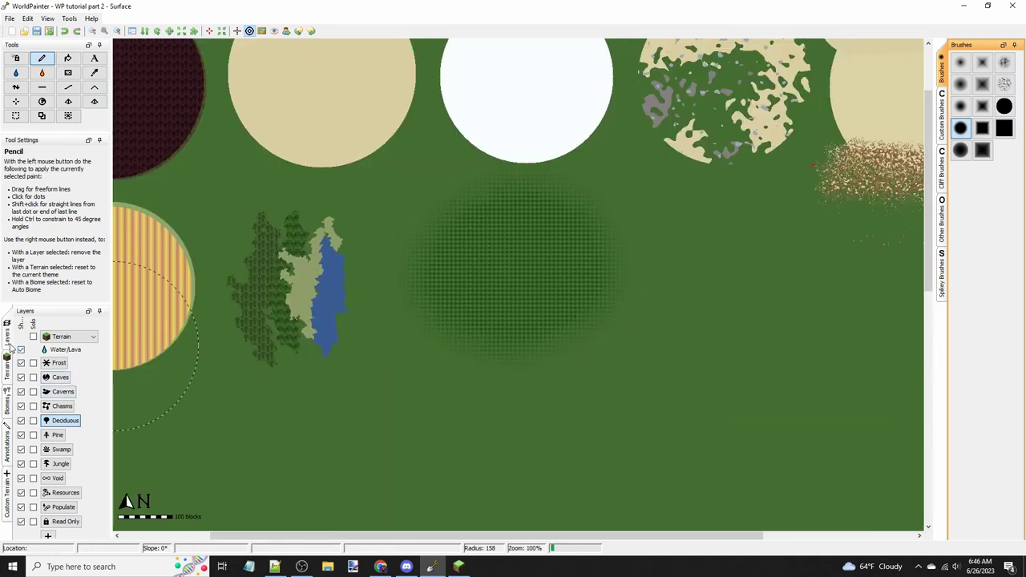
Step: Paint the Frost layer over the eastern half of the Deciduous patch with overlapping strokes of the solid round brush at radius 114
click(7, 339)
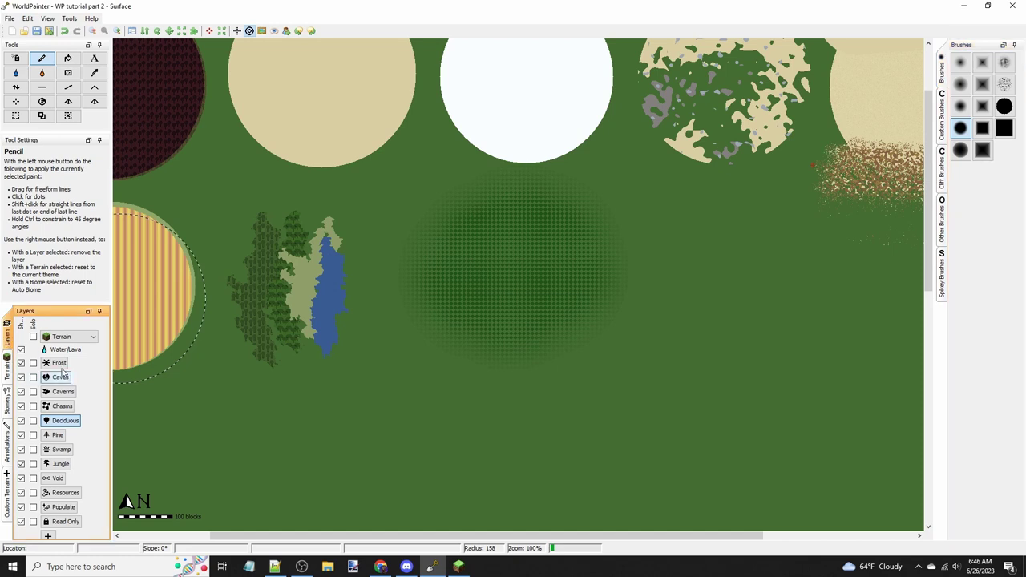
click(1003, 107)
ctrl+scroll(522, 286, up, 1)
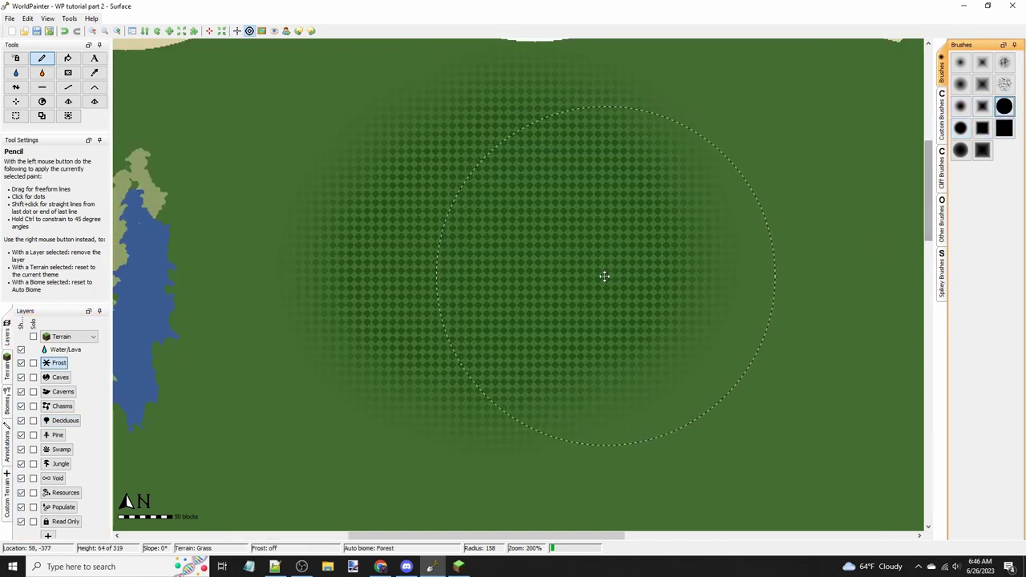
middle_drag(604, 277, 550, 309)
scroll(546, 315, down, 3)
click(502, 355)
click(537, 204)
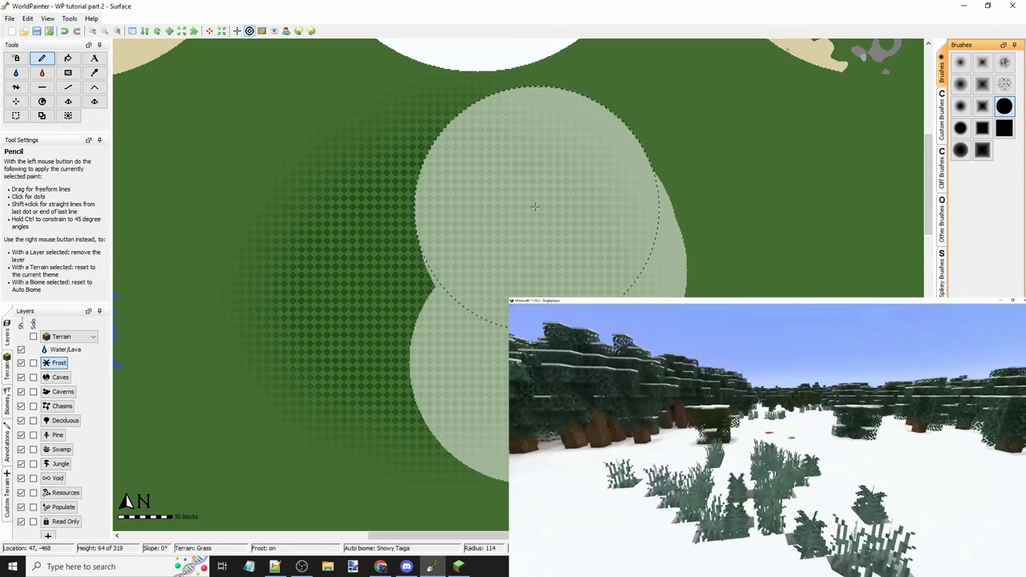
scroll(513, 264, down, 1)
scroll(605, 292, down, 1)
scroll(506, 320, up, 2)
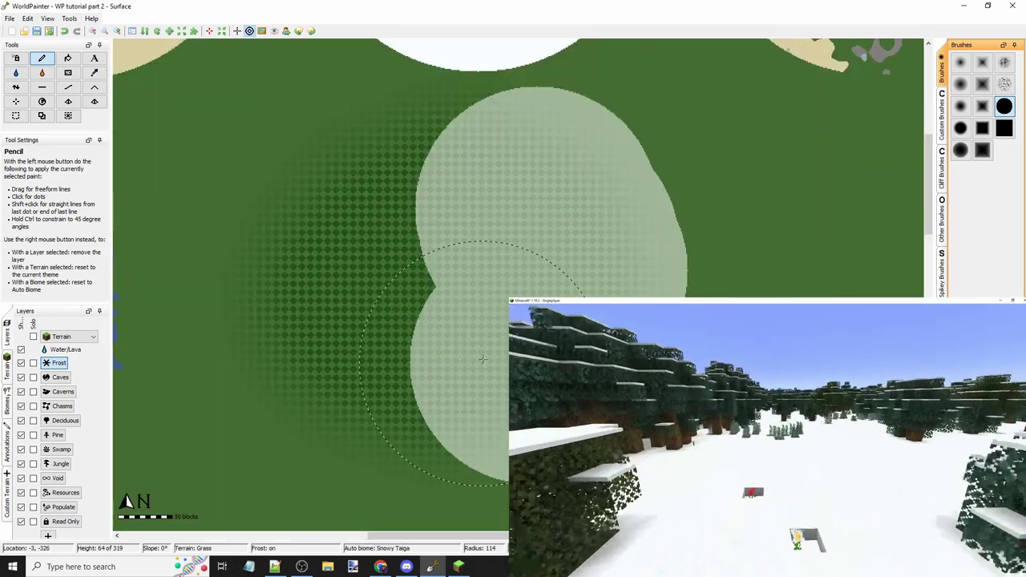
scroll(505, 320, down, 1)
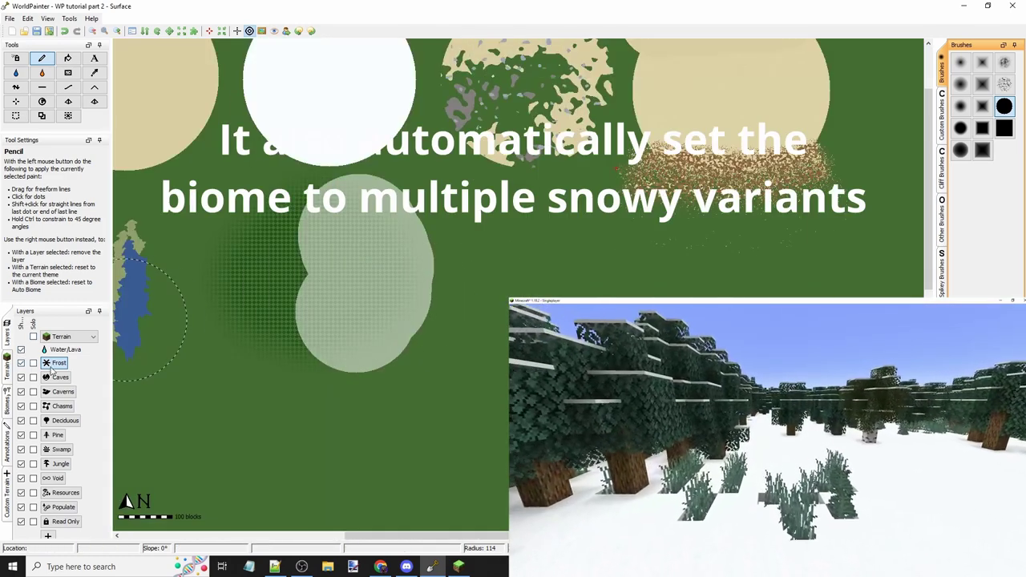
Step: Paint a Caves layer circle with a radius of about 165 on the grass east of the Frost patch
click(60, 377)
scroll(553, 341, up, 1)
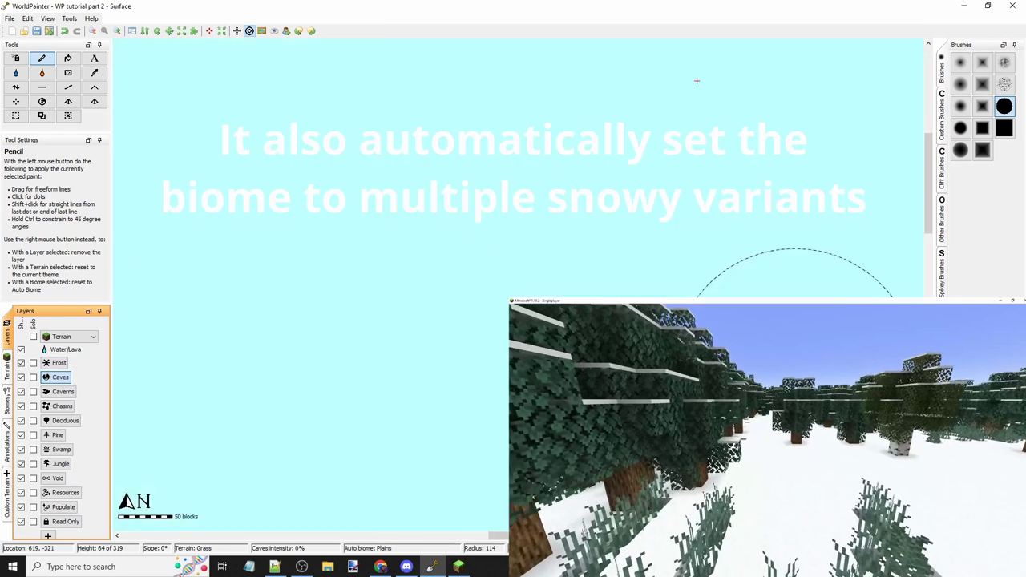
click(545, 336)
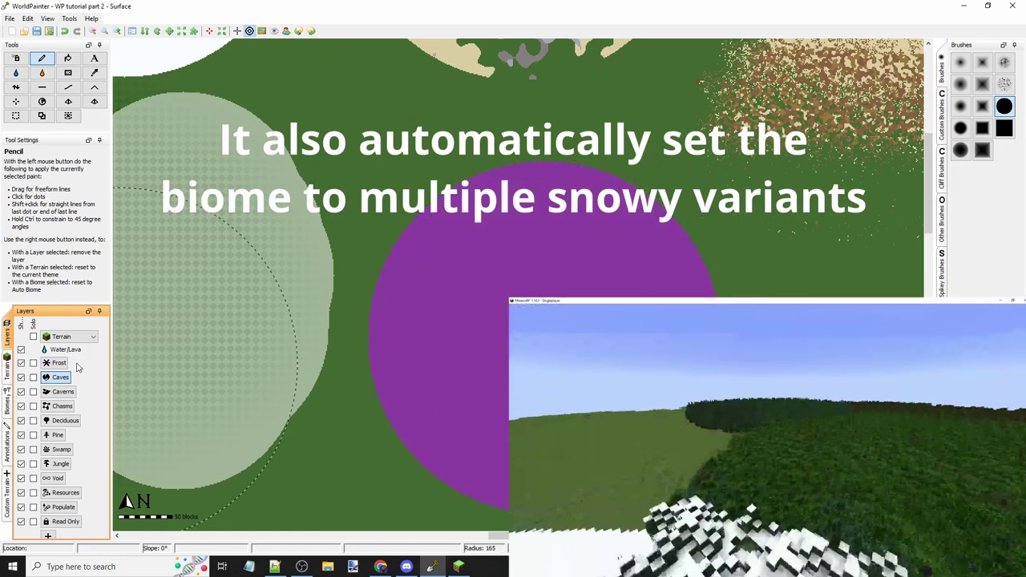
Step: Paint a Caverns layer circle with a radius of about 178 overlapping the east side of the Caves circle
click(64, 392)
middle_drag(592, 406, 305, 268)
scroll(433, 249, up, 1)
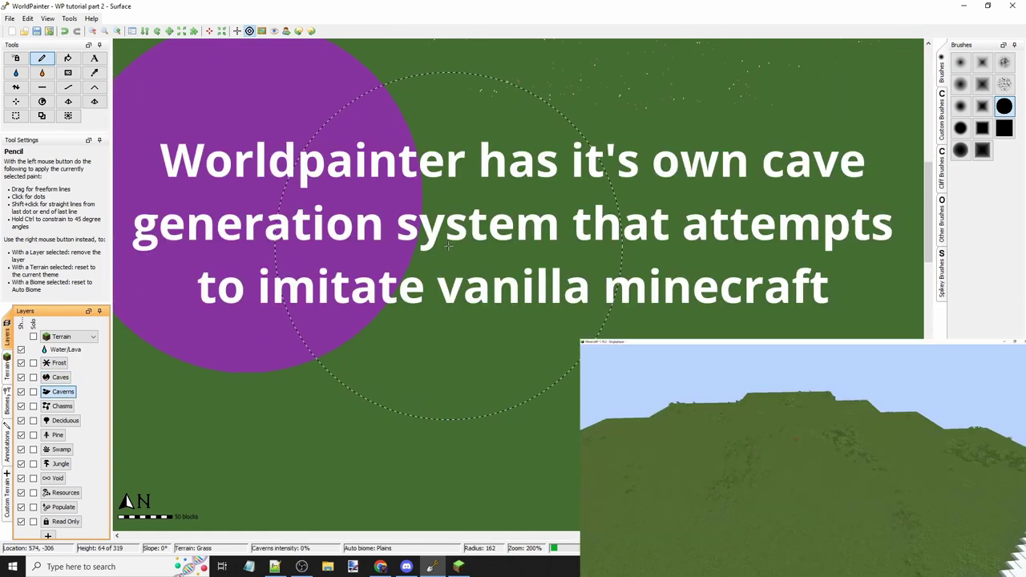
Step: Undo the misplaced Chasms stroke and paint a Chasms circle of radius 178 overlapping the Caves and Caverns circles from the south
click(63, 406)
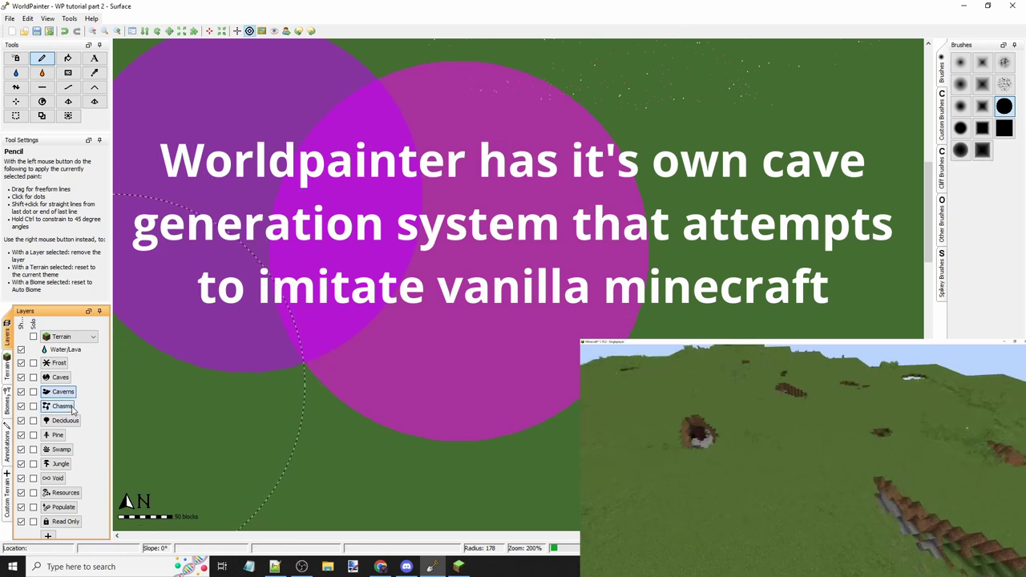
ctrl+scroll(734, 326, up, 2)
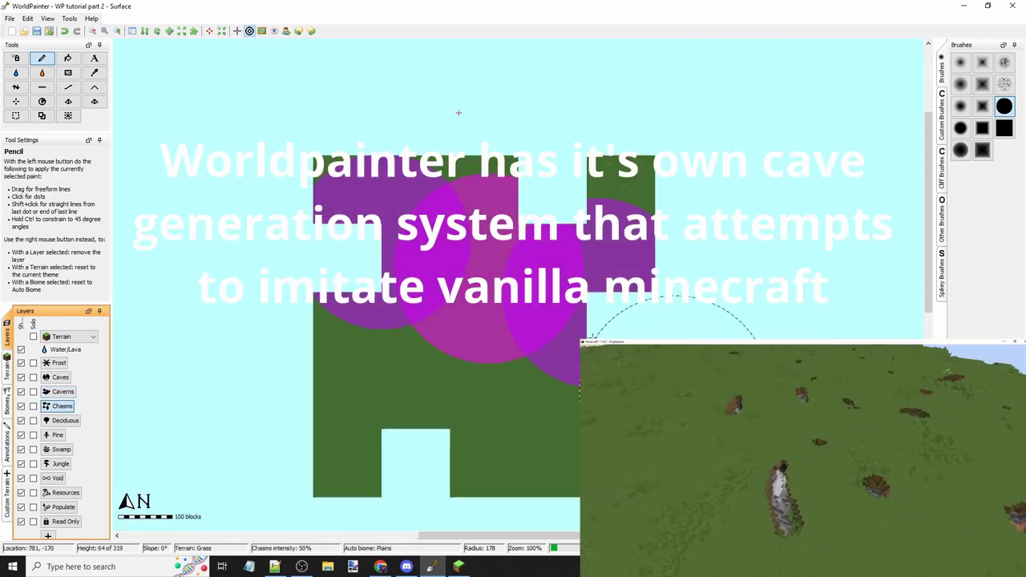
key(ctrl+z)
middle_drag(325, 409, 483, 299)
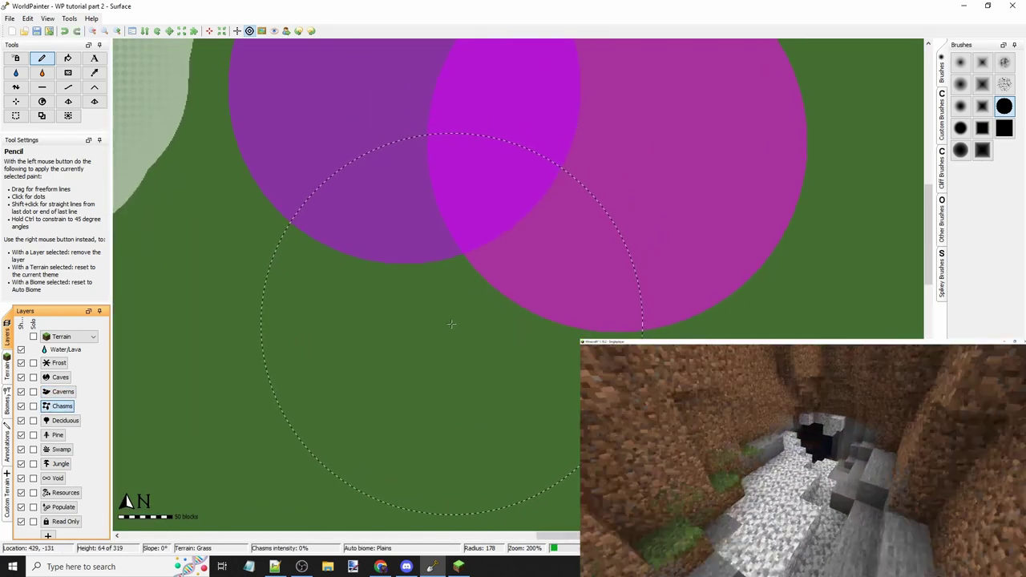
click(445, 324)
scroll(658, 350, down, 1)
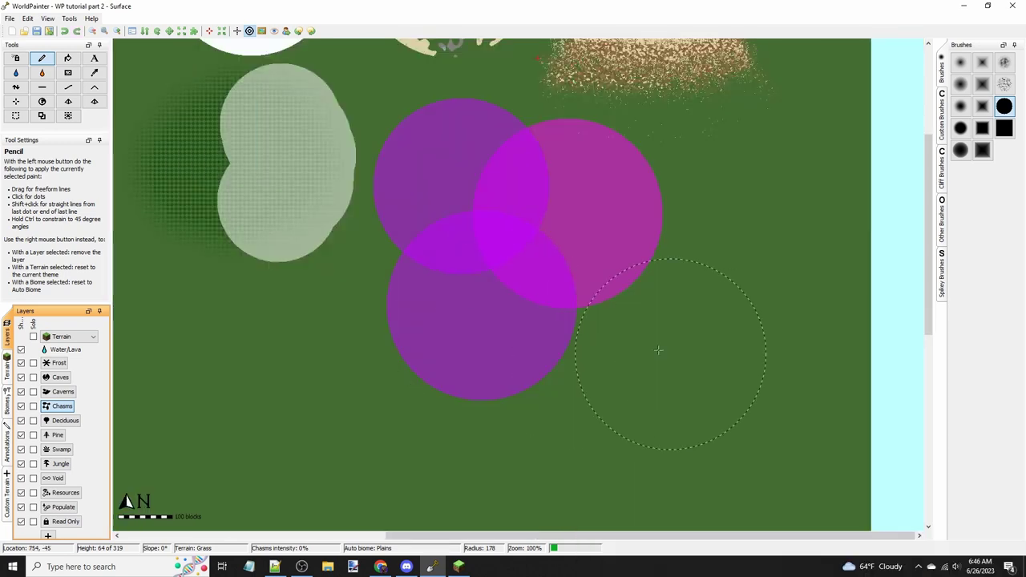
Step: Cut out a square with the Void layer southeast of the cave circles, using the solid square brush at radius 178
click(60, 481)
middle_drag(523, 406, 242, 460)
middle_drag(400, 398, 702, 236)
mouse_move(113, 320)
middle_down()
mouse_move(631, 324)
mouse_move(247, 316)
middle_up()
ctrl+scroll(631, 323, down, 1)
click(1008, 132)
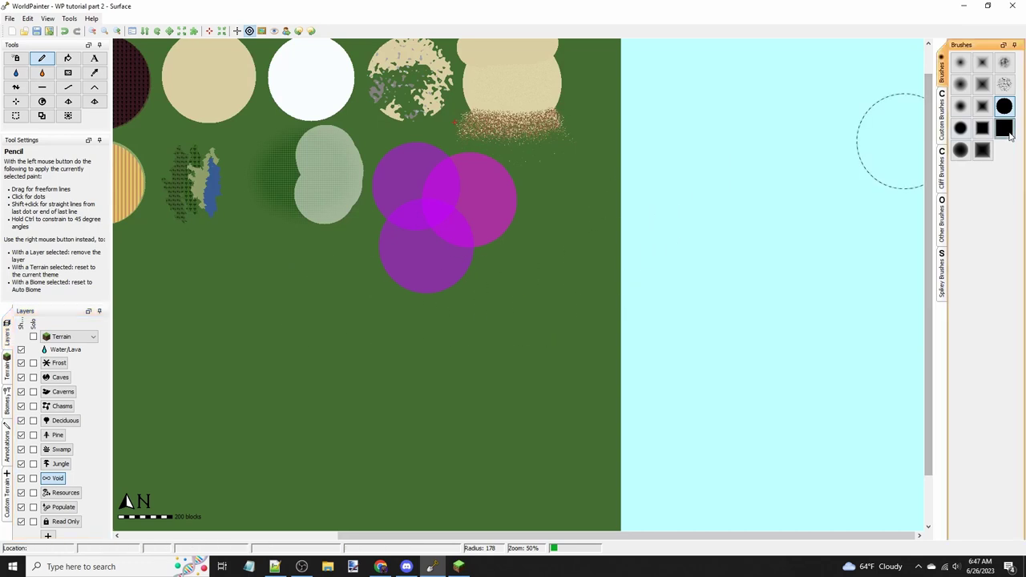
click(1003, 129)
scroll(519, 272, up, 1)
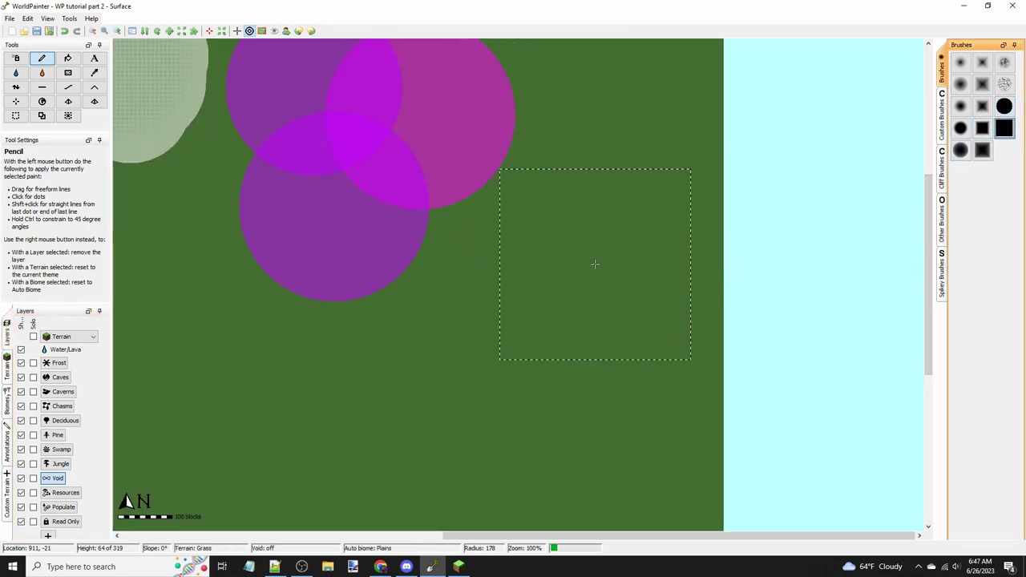
click(601, 269)
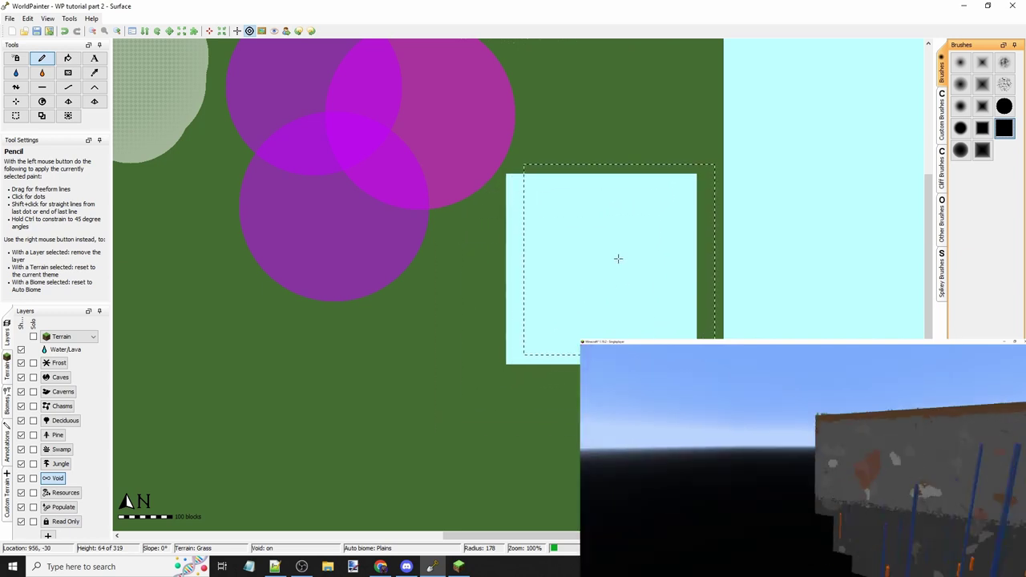
Step: Paint a Resources layer square of radius 178 at 100% intensity on the grass below the striped circle
middle_drag(570, 224, 692, 272)
ctrl+scroll(531, 314, down, 1)
middle_drag(394, 338, 474, 348)
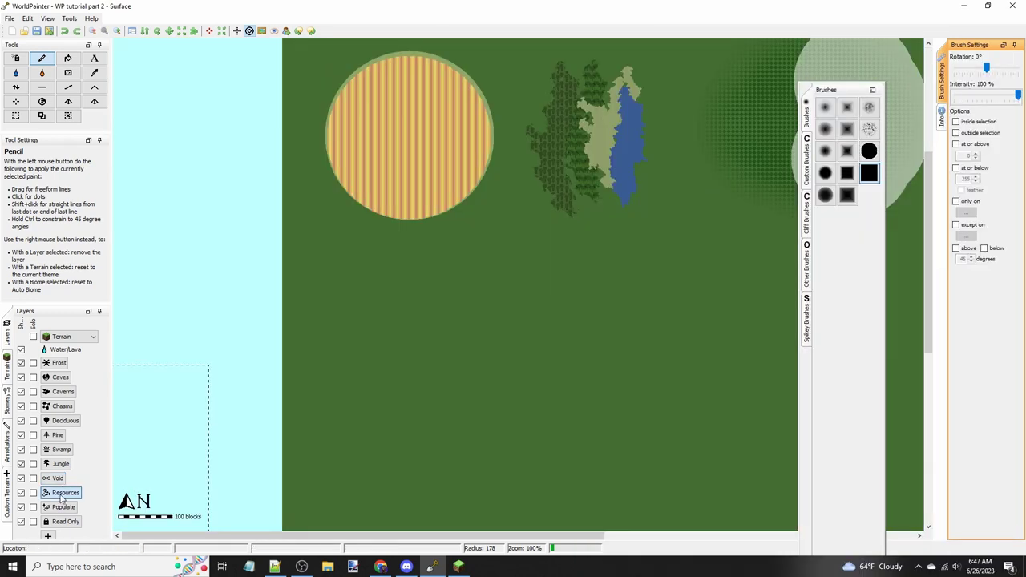
click(64, 493)
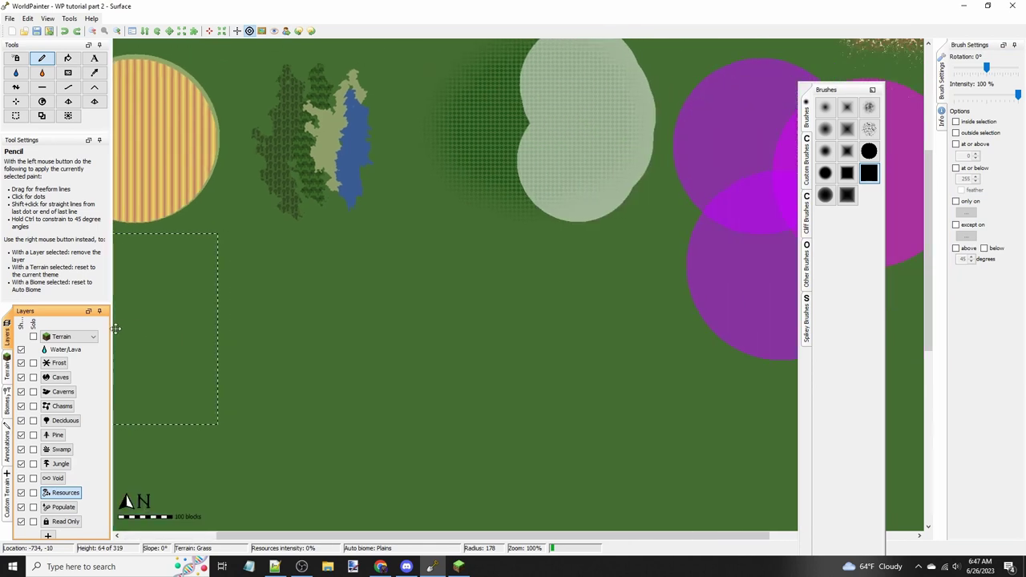
middle_drag(291, 335, 658, 358)
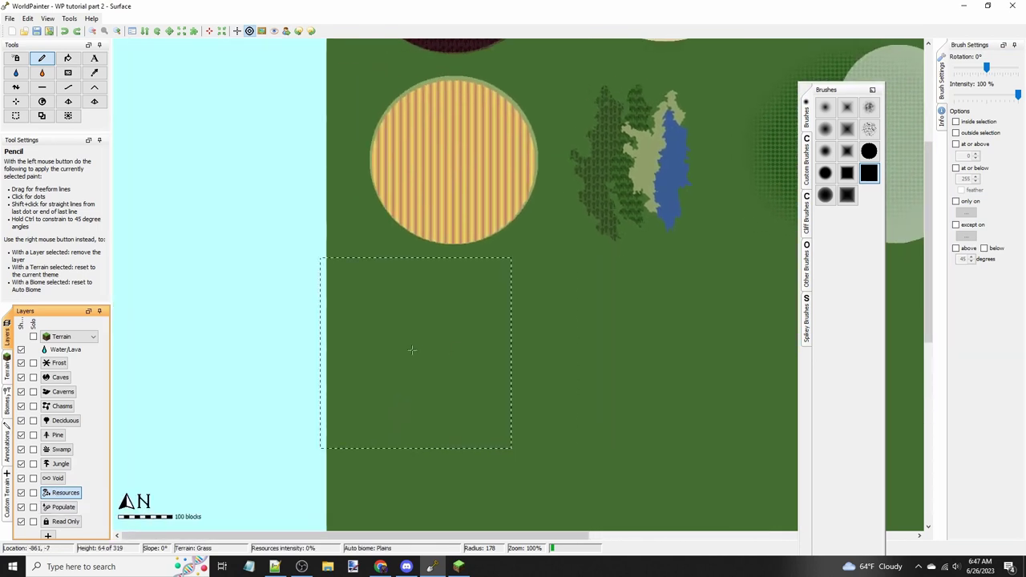
ctrl+scroll(416, 355, up, 1)
click(358, 401)
ctrl+scroll(592, 383, down, 2)
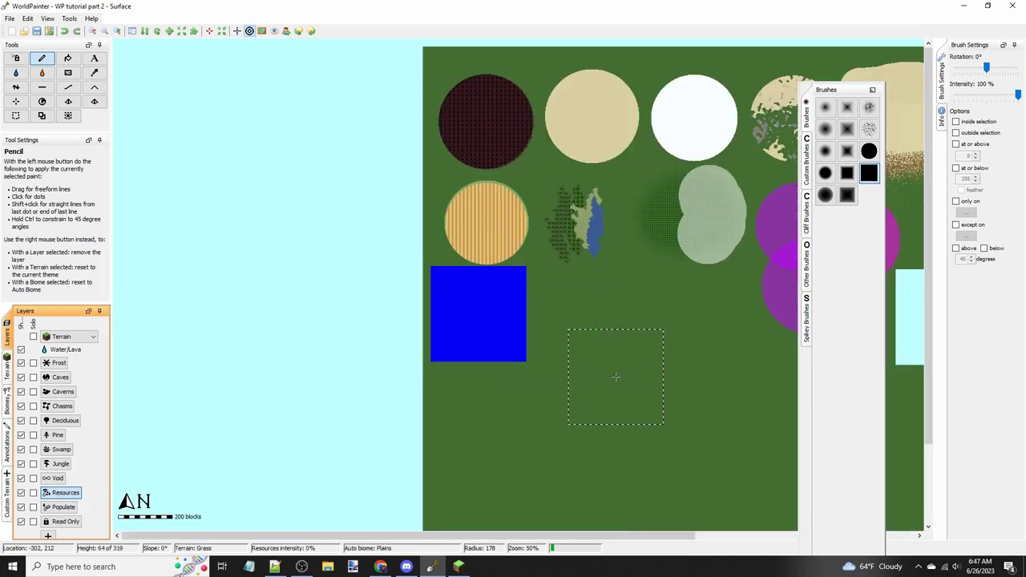
Step: Paint a 100% intensity Deciduous patch southwest of the Frost patch with the solid round brush at radius 83, plus a Pine circle at its east end
middle_drag(579, 362, 446, 400)
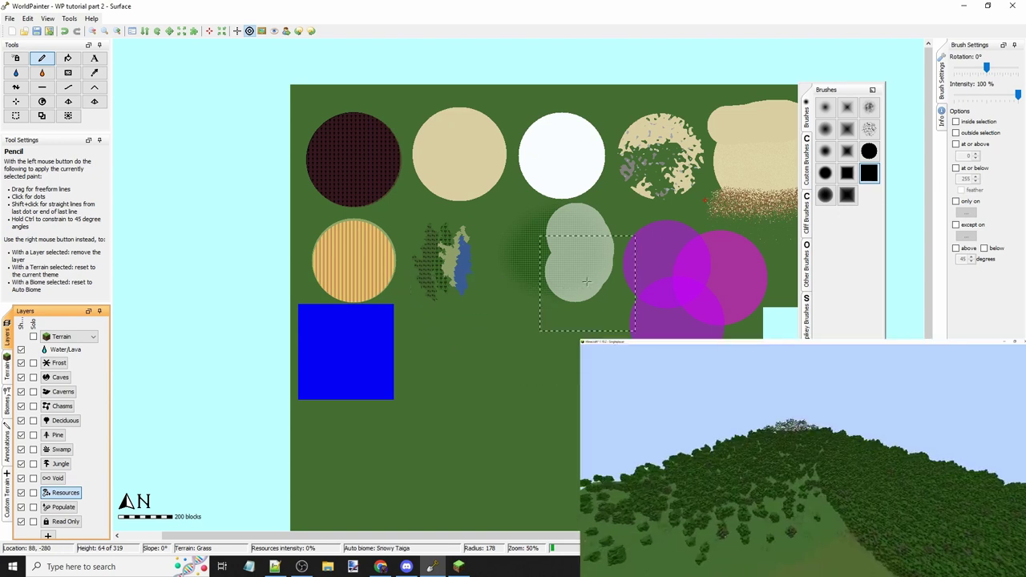
scroll(586, 281, up, 2)
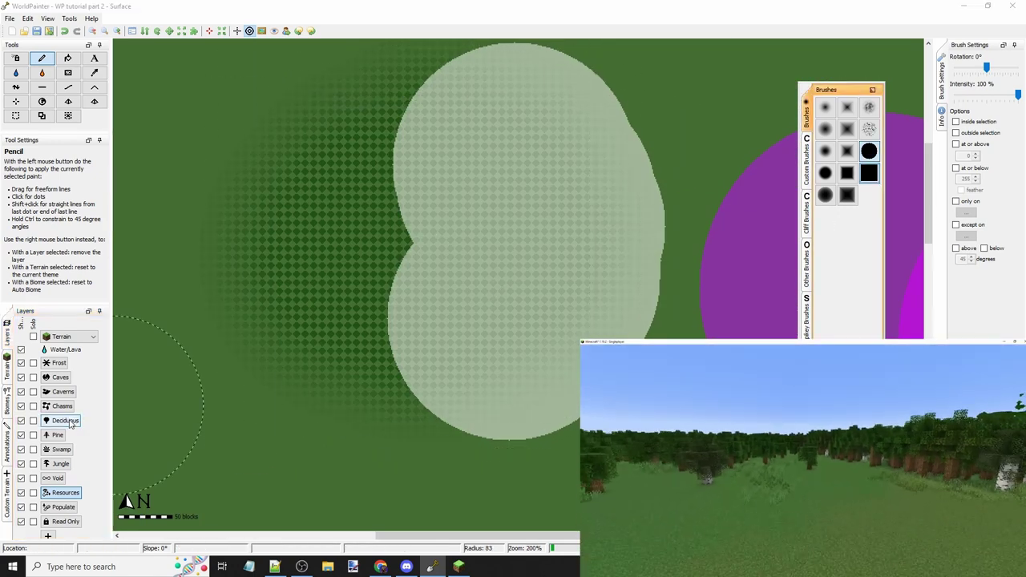
click(71, 424)
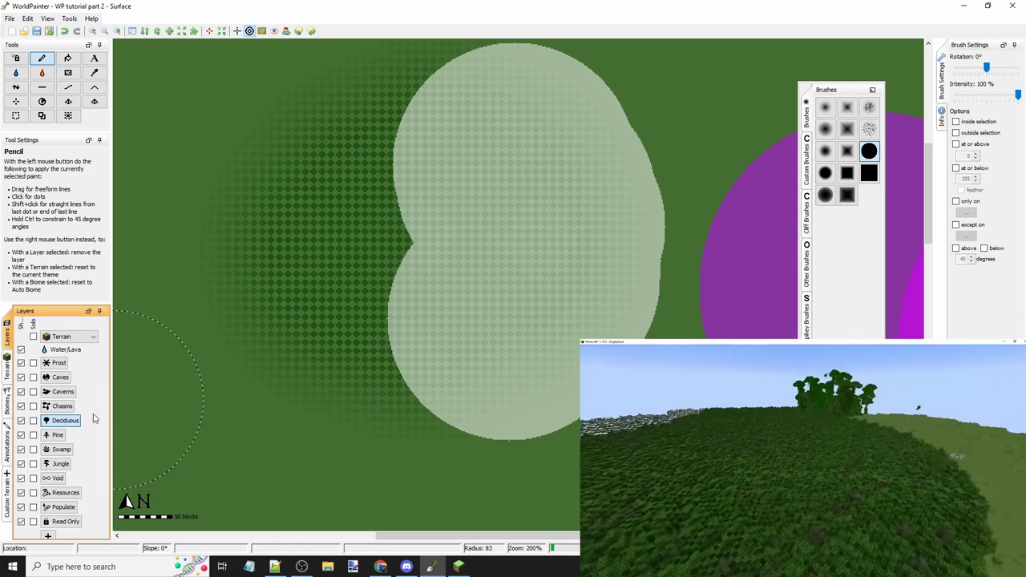
middle_drag(326, 366, 454, 285)
click(414, 349)
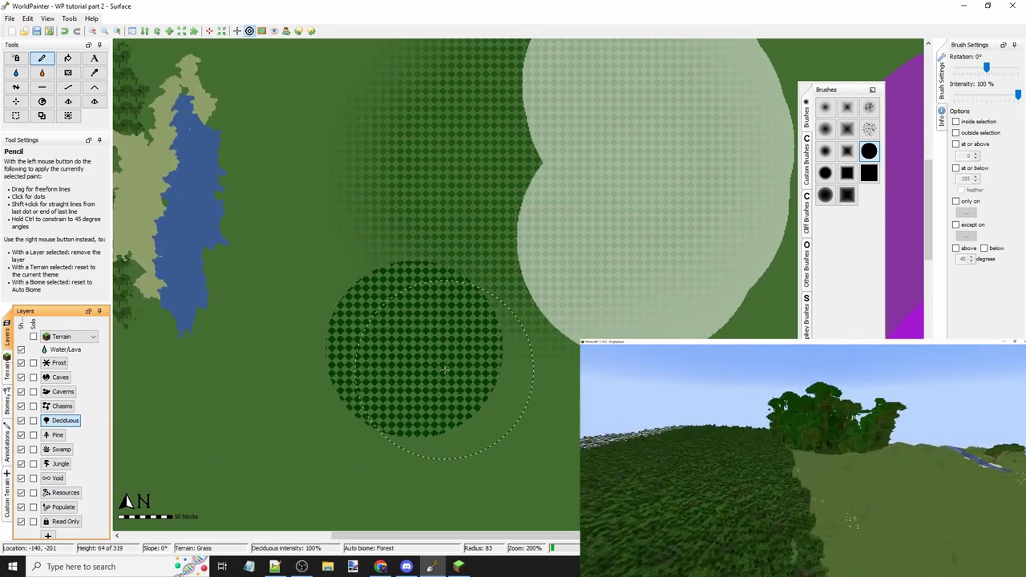
drag(444, 369, 450, 376)
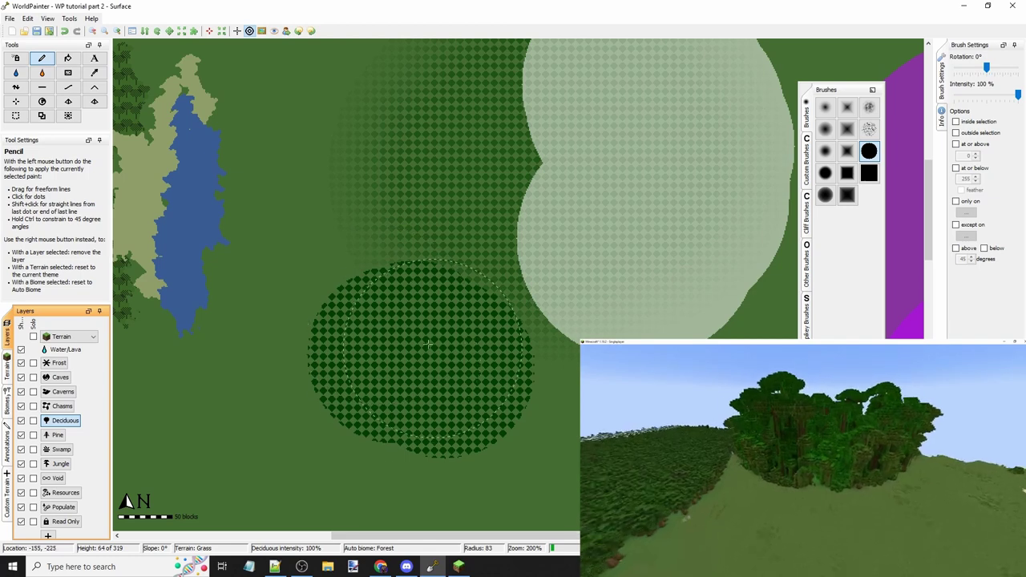
drag(505, 404, 543, 394)
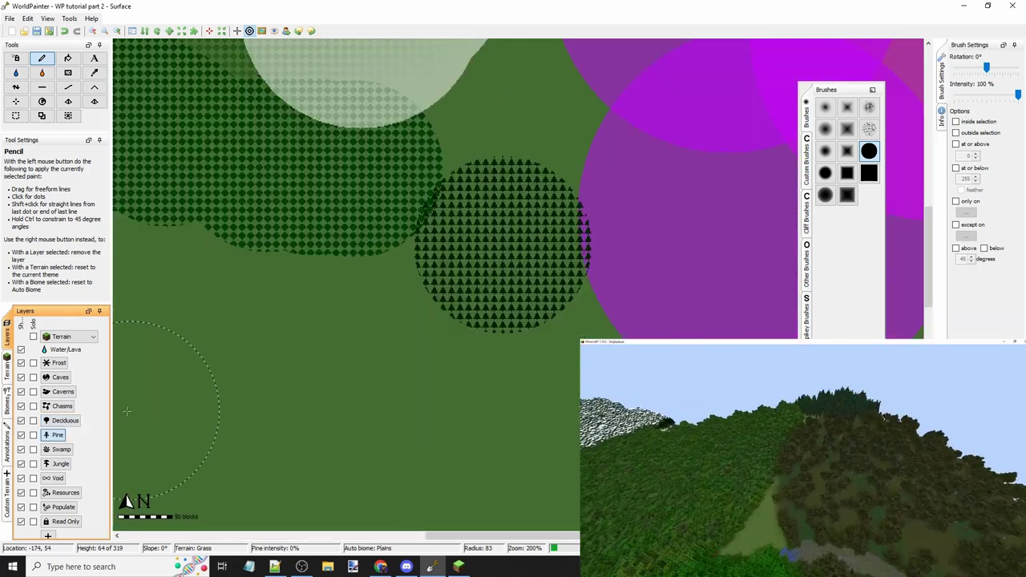
Step: Paint a Swamp circle southwest of the Pine circle and a Jungle circle west of it, both at radius 83
drag(358, 350, 363, 332)
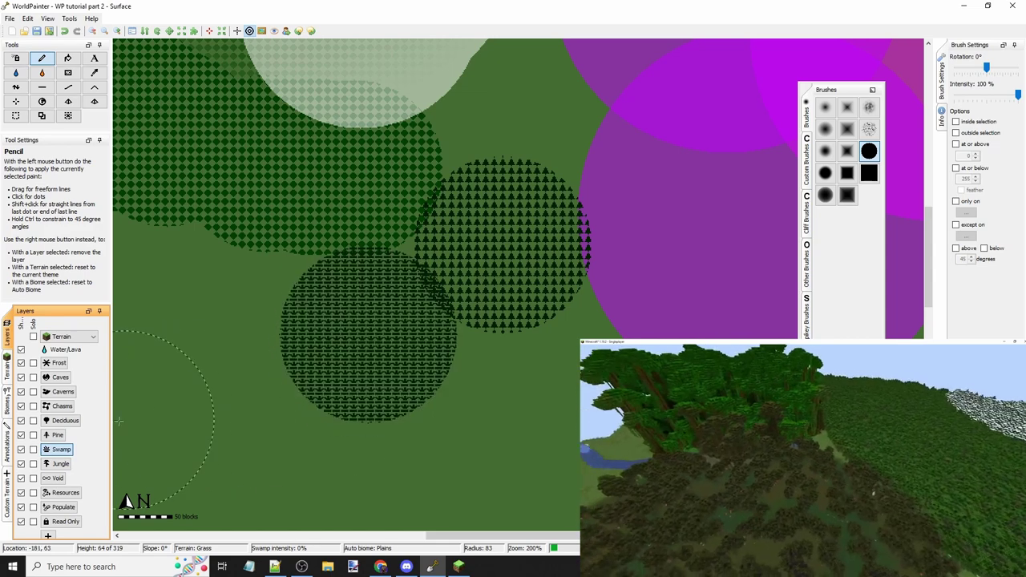
click(60, 463)
click(217, 358)
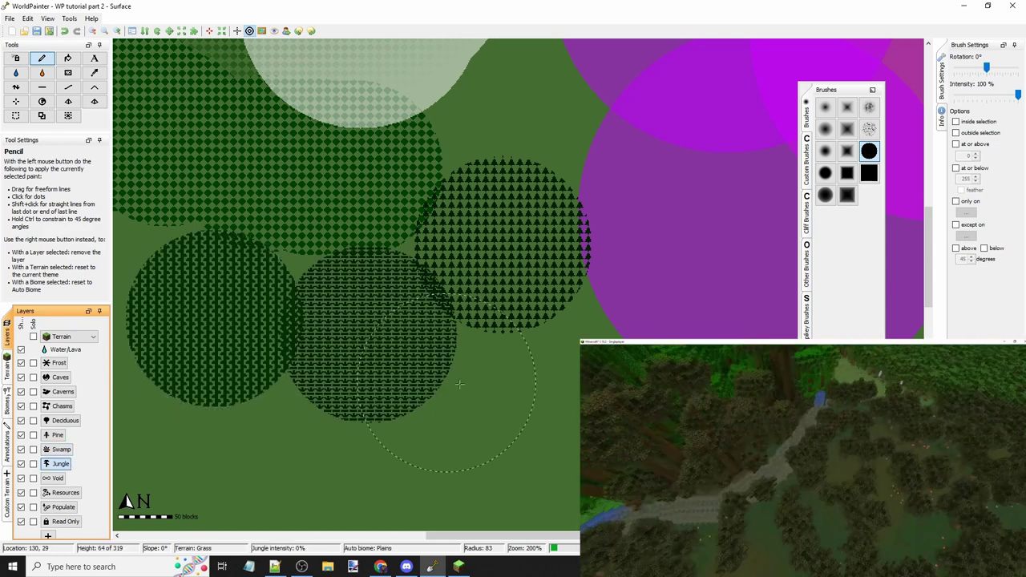
Step: Paint a large Populate layer patch on the grass south of the forest circles, with the solid round brush enlarged to at least radius 256
scroll(217, 358, down, 2)
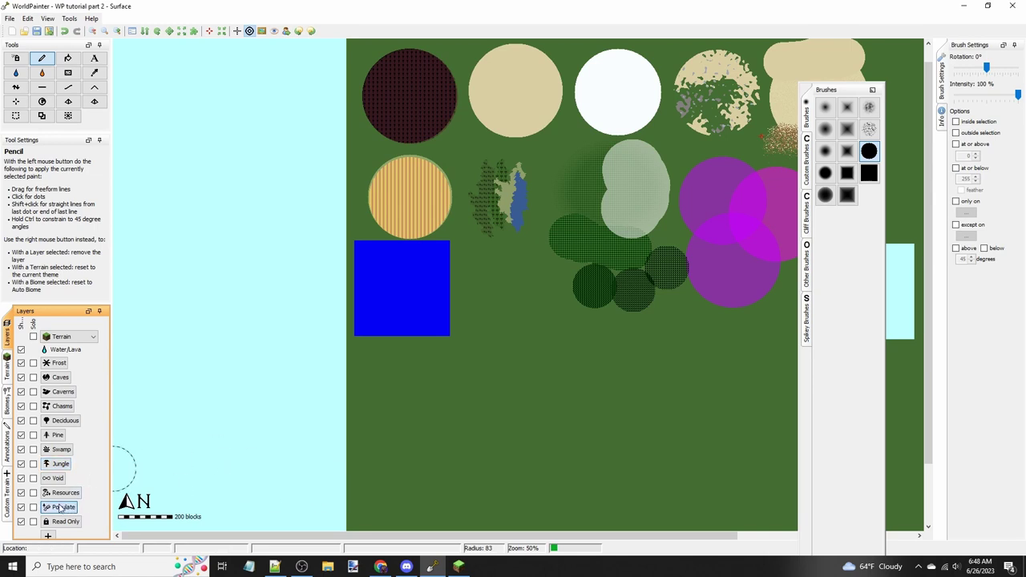
middle_drag(586, 377, 515, 363)
ctrl+scroll(519, 336, up, 1)
ctrl+scroll(588, 312, down, 1)
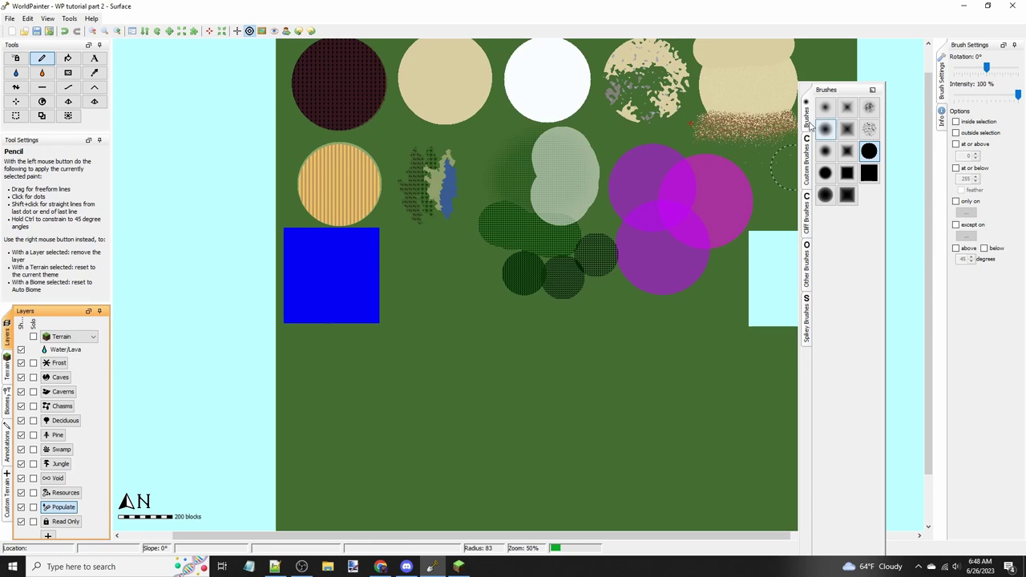
click(809, 126)
click(810, 150)
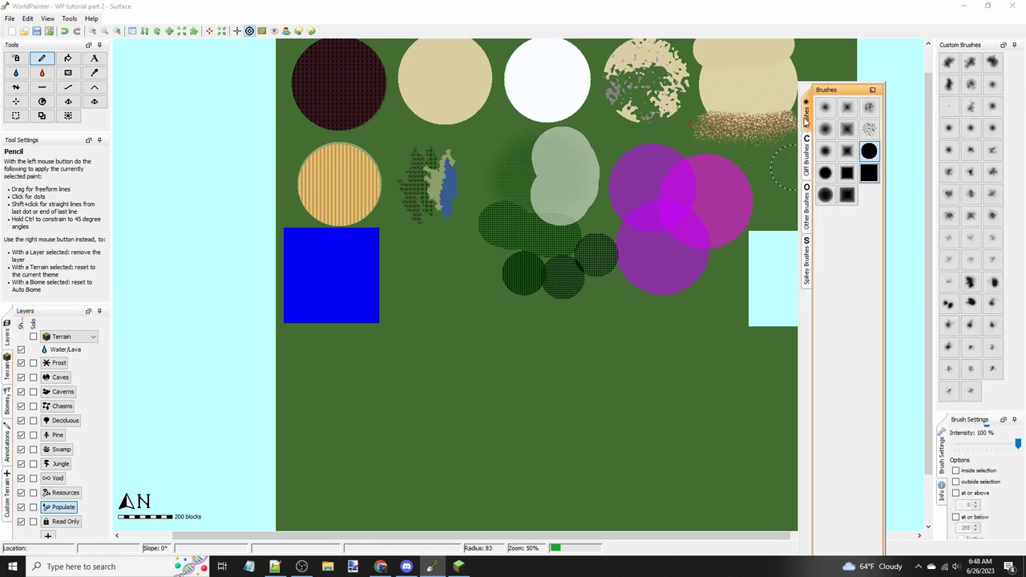
scroll(428, 350, up, 2)
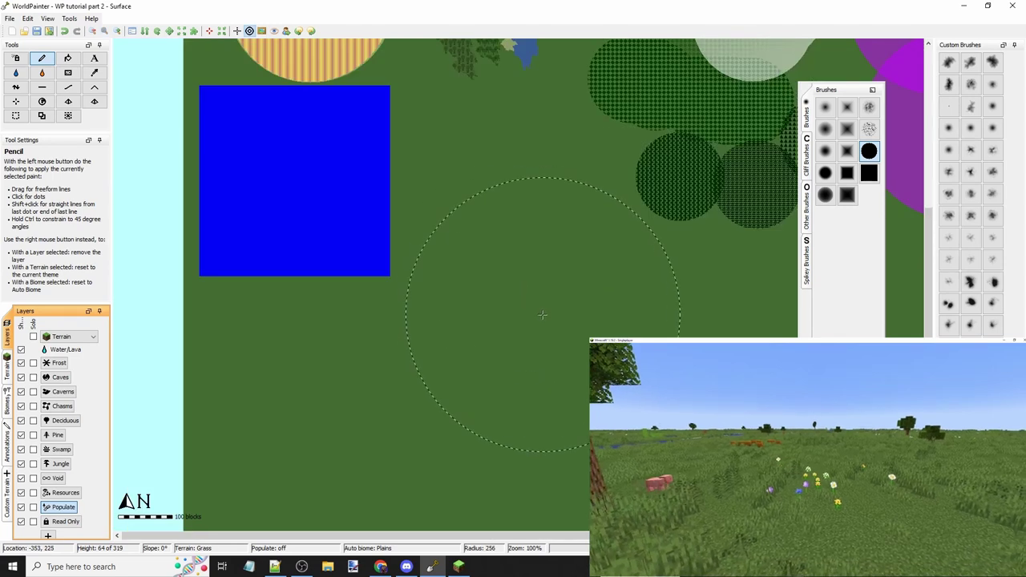
drag(543, 314, 618, 357)
middle_drag(644, 367, 523, 322)
mouse_move(522, 322)
mouse_down()
mouse_move(639, 357)
mouse_move(396, 388)
mouse_move(379, 379)
mouse_up()
scroll(500, 352, down, 1)
middle_drag(517, 405, 430, 365)
drag(474, 339, 568, 322)
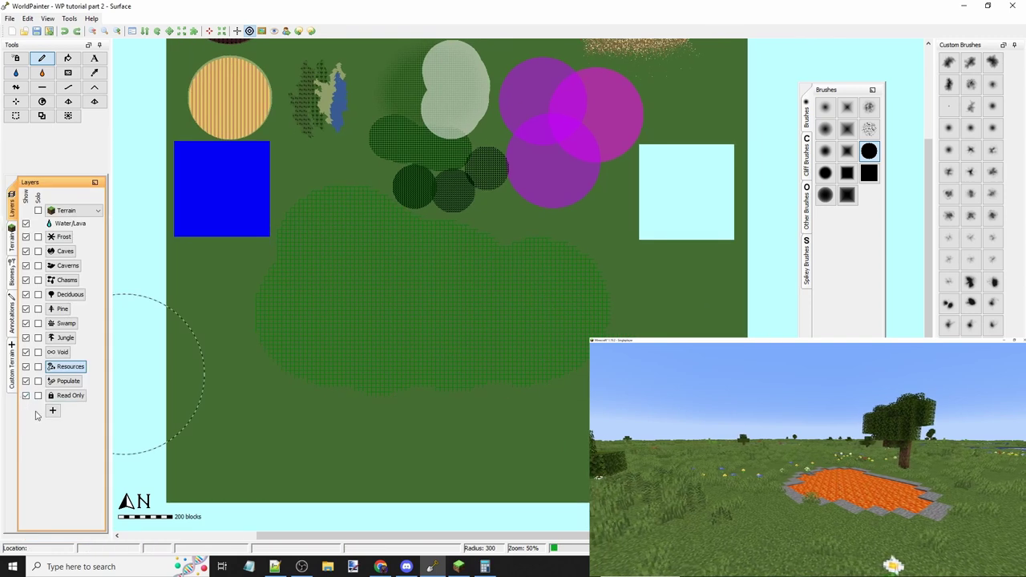
Step: Start a custom object layer, browse for objects in the WorldPainter folder's European Trees subfolder, and preview EUR3L - Silver Birch.bo2
click(52, 410)
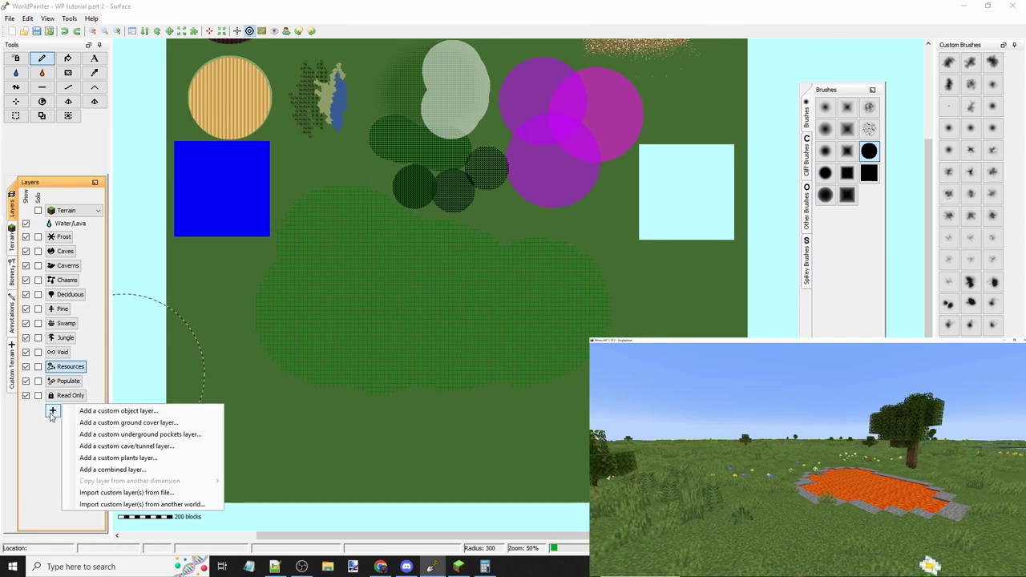
click(112, 411)
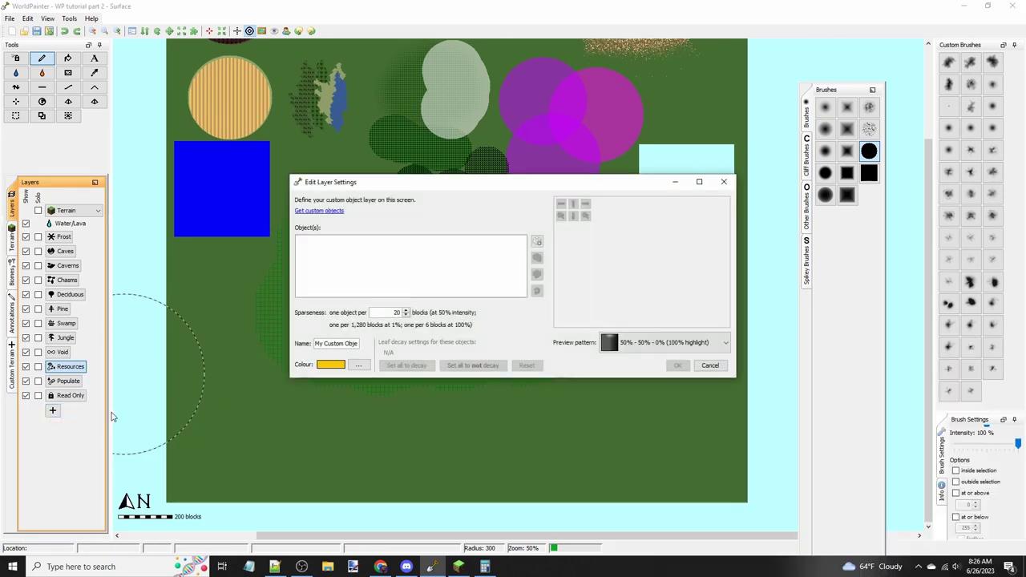
click(537, 243)
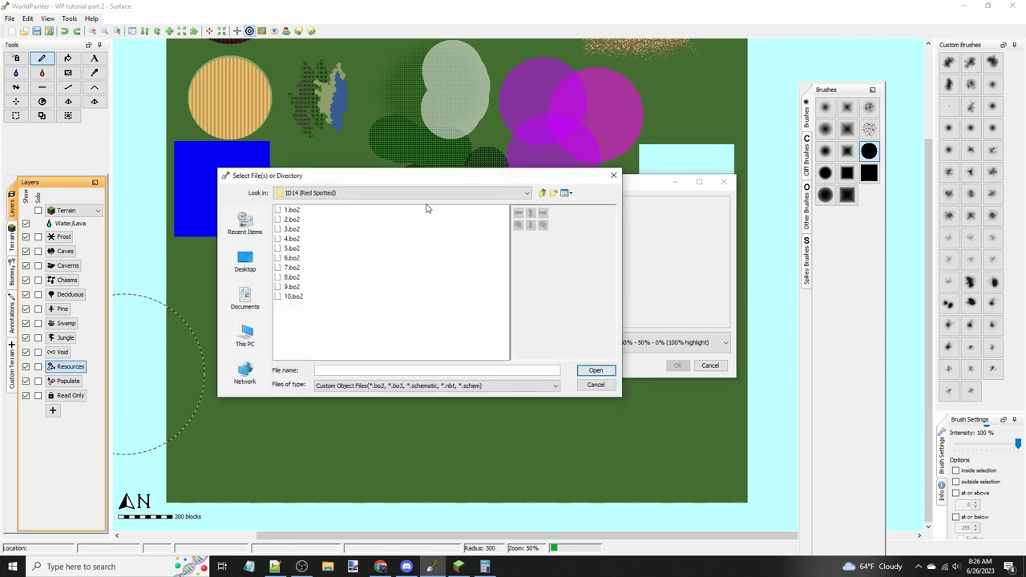
click(542, 194)
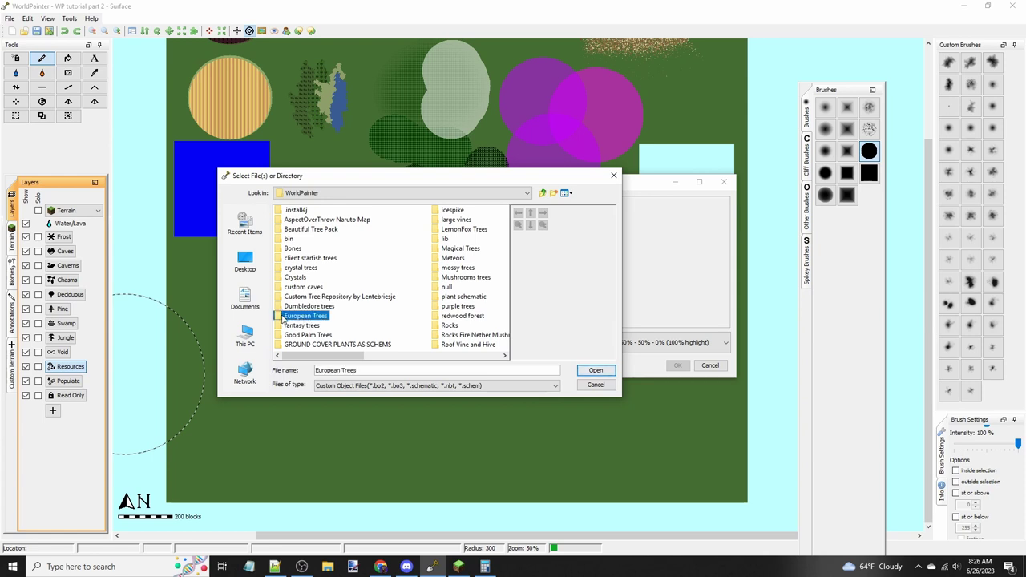
double_click(300, 315)
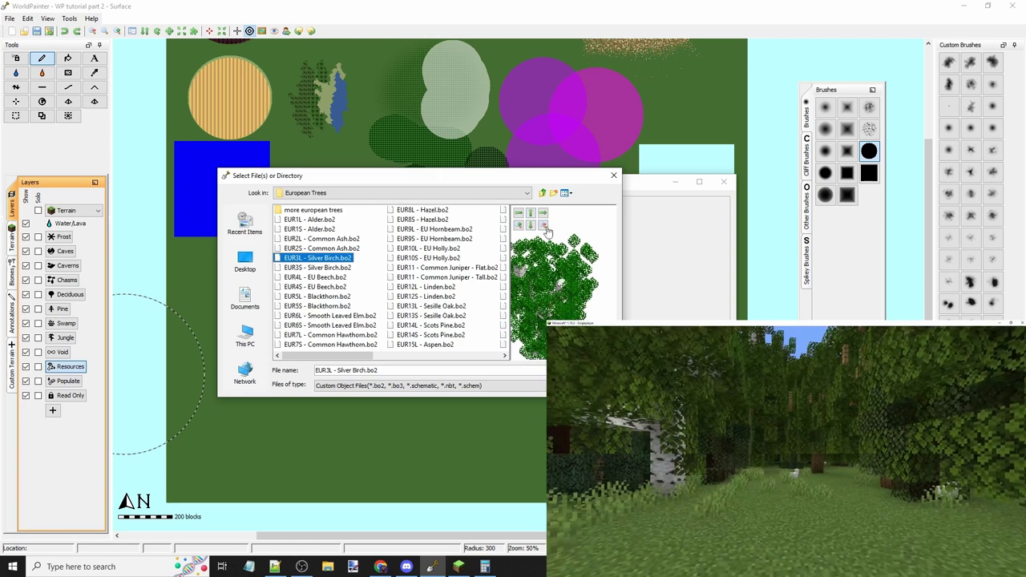
click(544, 226)
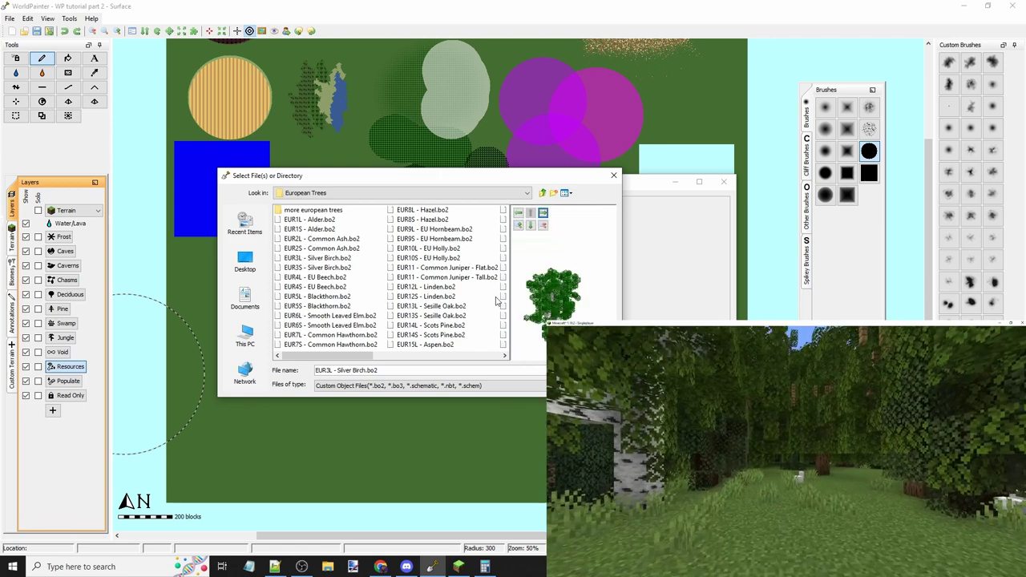
Step: Add Sesille Oak 13L, Linden 12S, both Common Junipers, Holly 10S, Smooth Leaved Elm 6L, Blackthorn 5L, both Silver Birches and Common Ash 2L to the layer
click(419, 305)
ctrl+click(417, 296)
ctrl+click(419, 277)
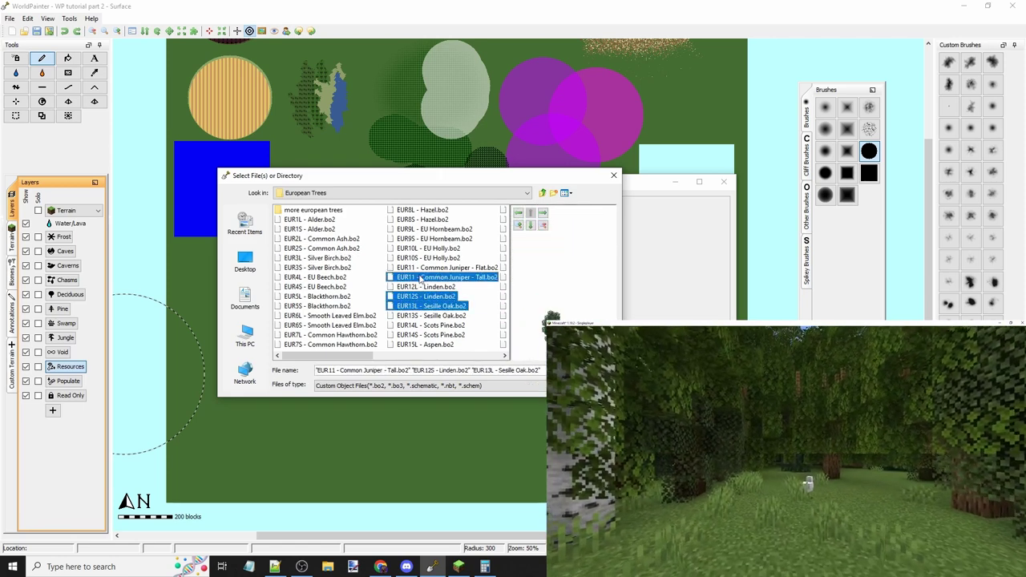
ctrl+click(446, 266)
ctrl+click(428, 257)
ctrl+click(329, 315)
ctrl+click(318, 296)
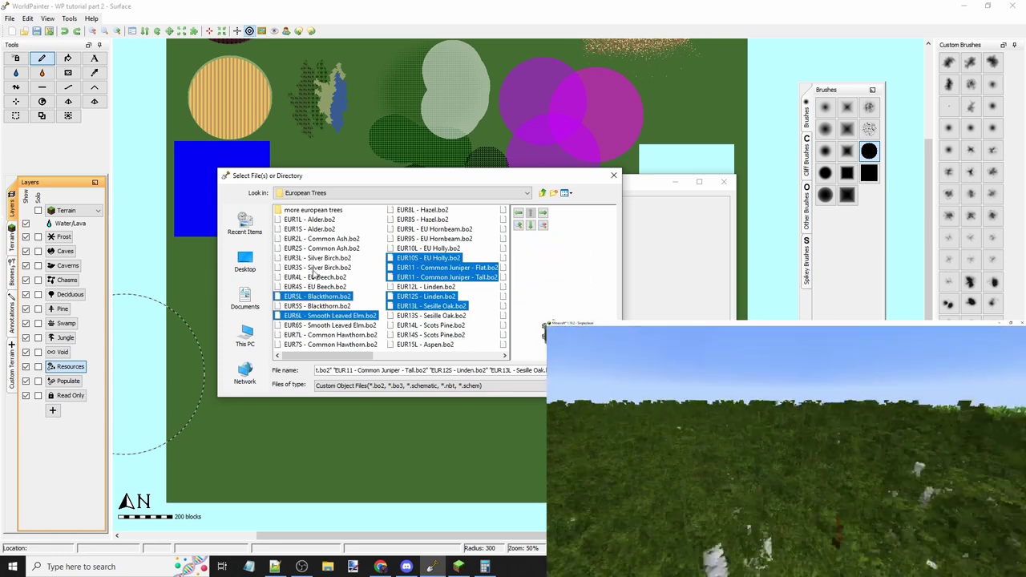
ctrl+click(317, 267)
ctrl+click(317, 257)
ctrl+click(322, 238)
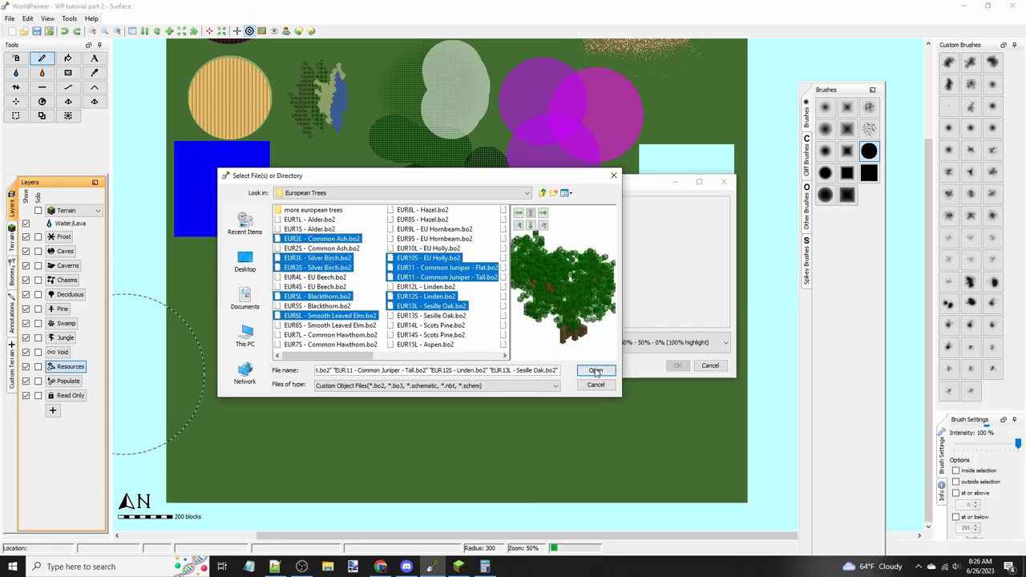
click(596, 371)
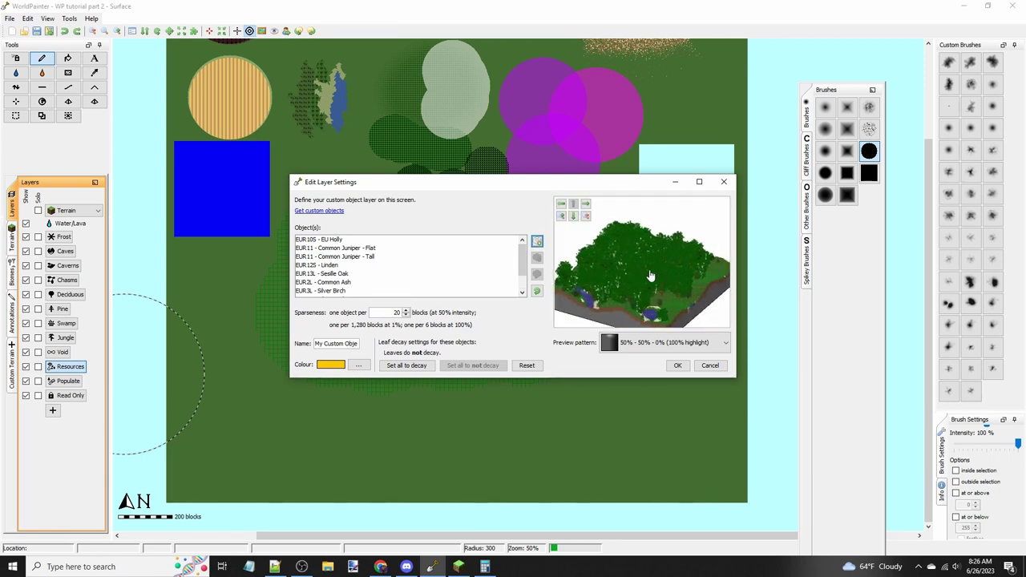
Step: Name the custom object layer european trees and finish creating it
scroll(657, 274, up, 1)
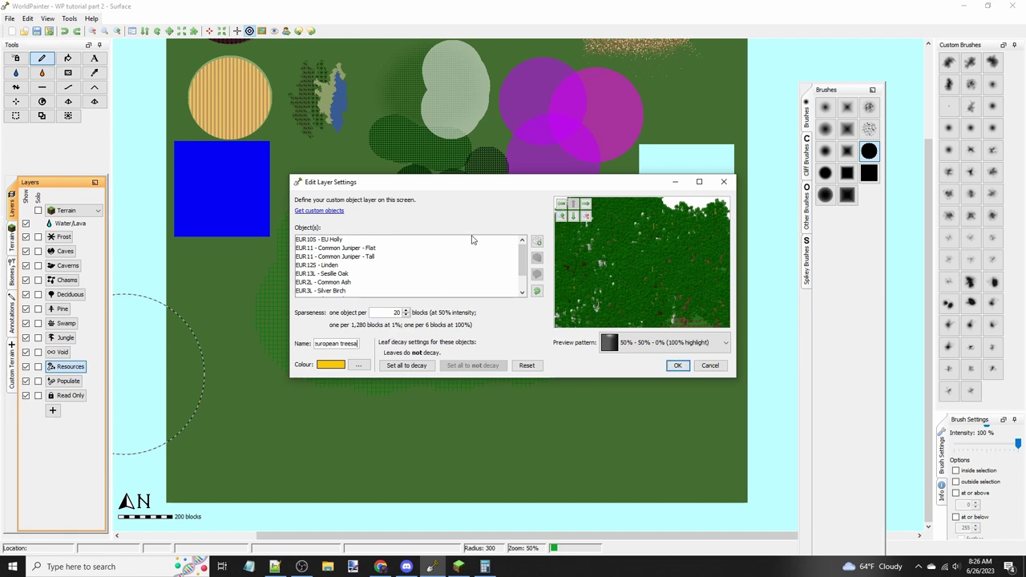
key(BackSpace)
click(677, 365)
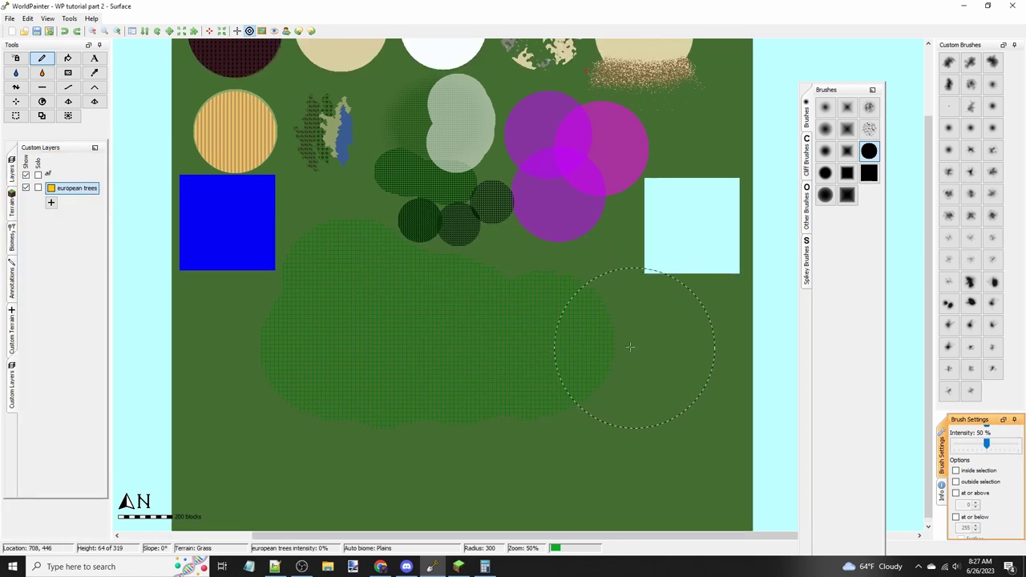
Step: Paint a european trees circle of radius 300 at 50% intensity south of the blue square, overlapping the Populate patch's west end
middle_drag(390, 327, 641, 323)
ctrl+scroll(640, 324, up, 1)
middle_drag(593, 387, 515, 237)
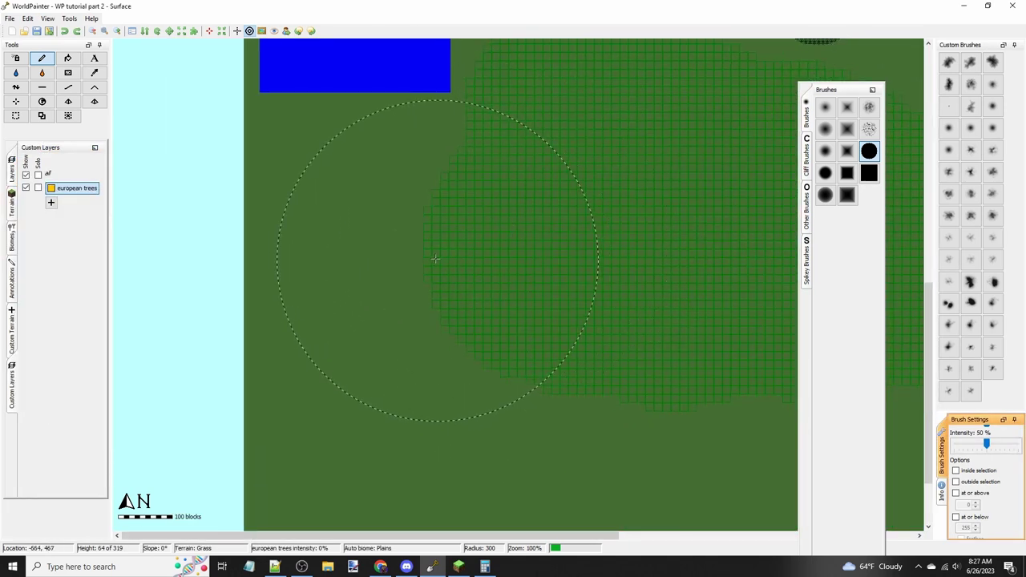
scroll(449, 265, down, 1)
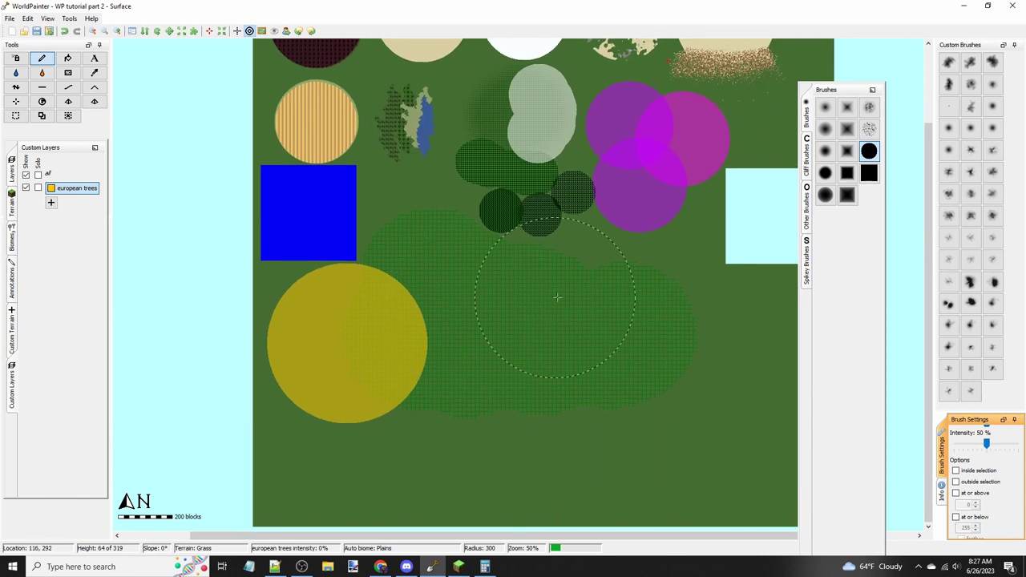
Step: Set up a custom plants layer named Bamboo Forest with Grass, Tall Grass, Bamboo and Melon at 1 each, and bamboo growth 9 to 22
click(51, 202)
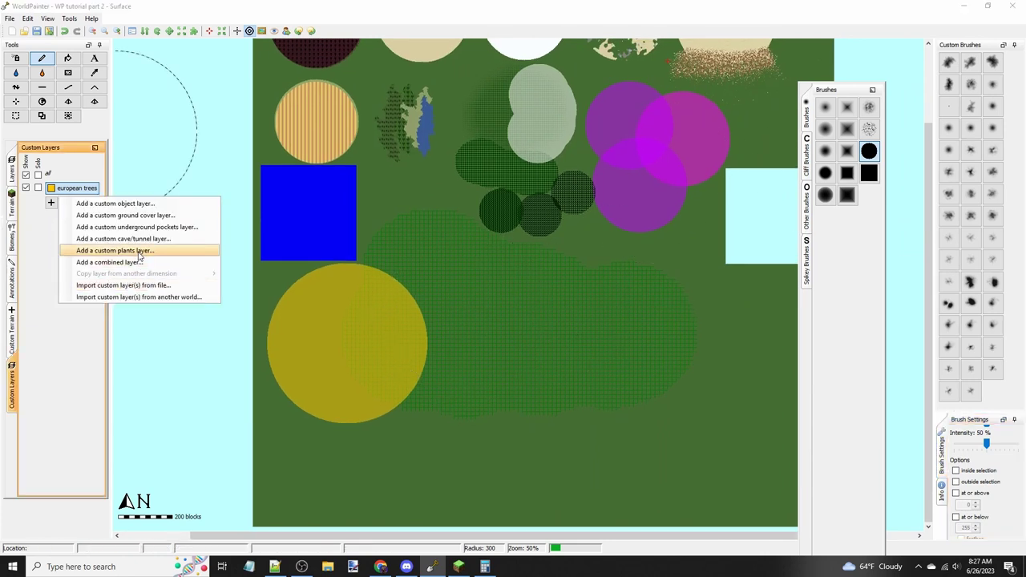
click(115, 251)
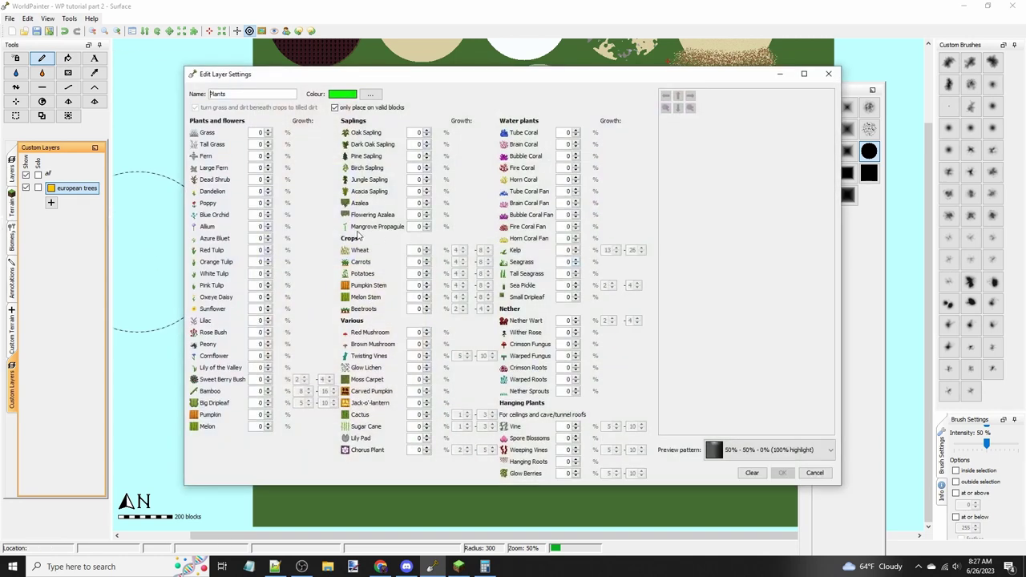
click(269, 131)
click(269, 142)
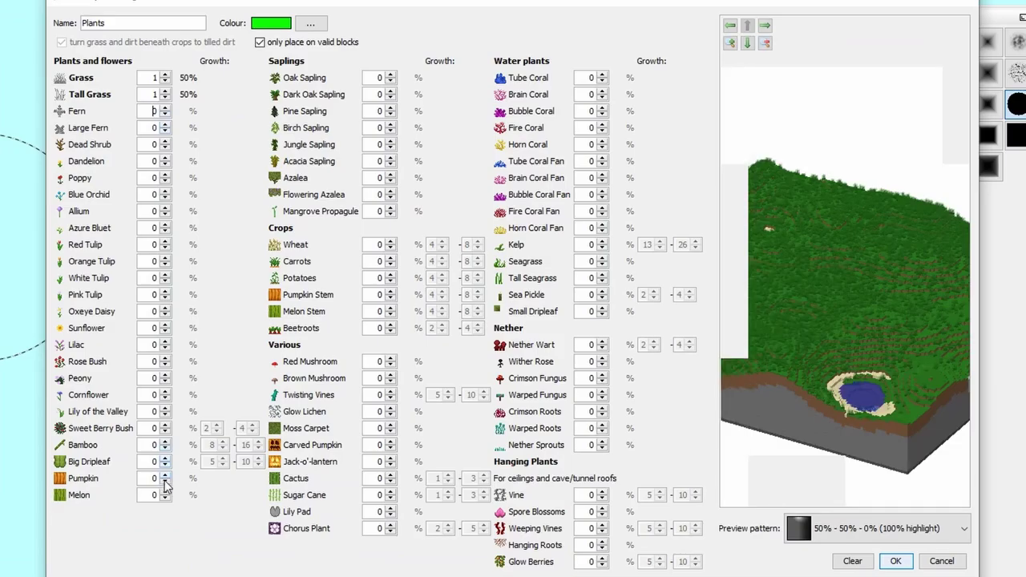
click(268, 388)
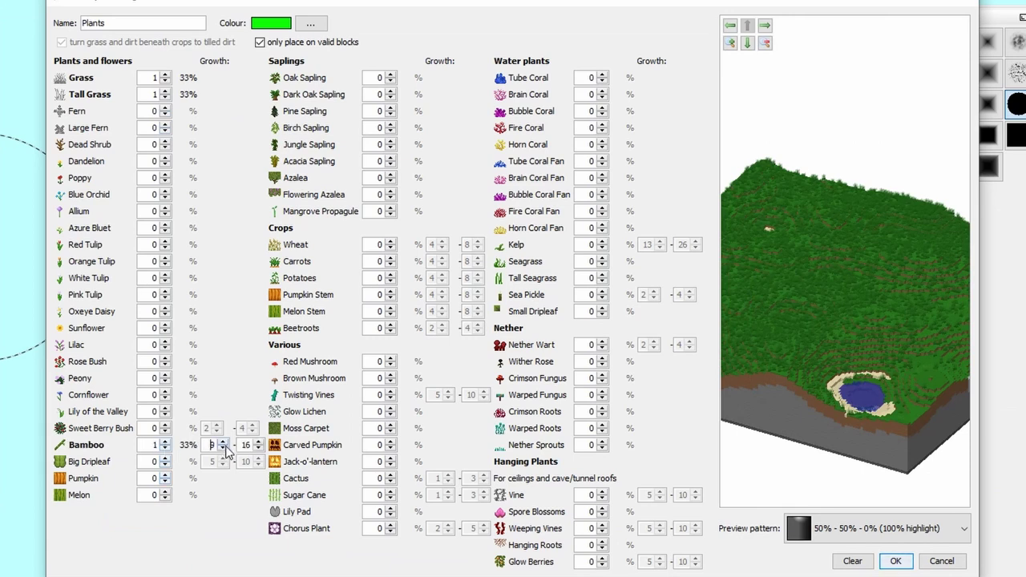
click(258, 442)
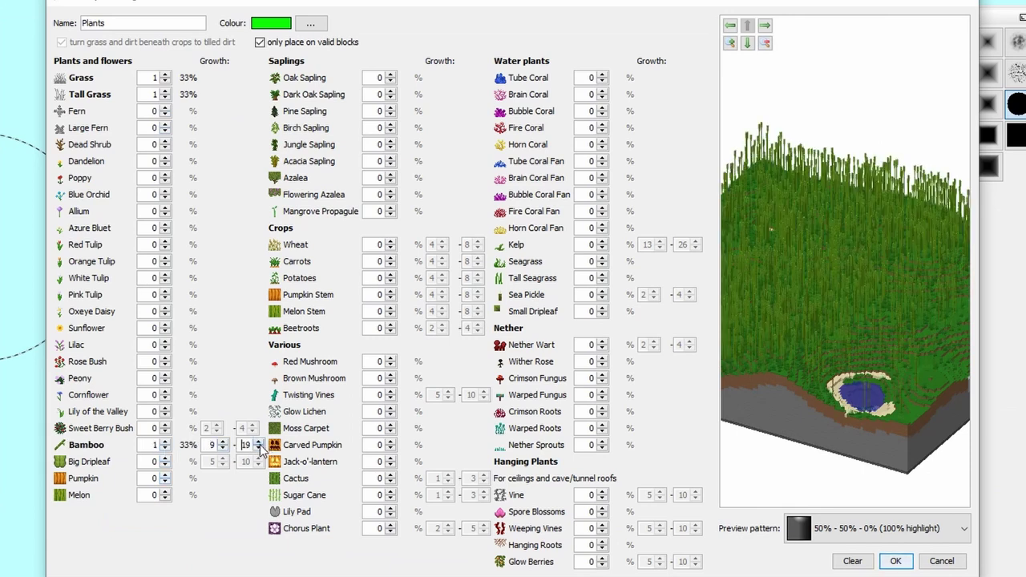
click(165, 491)
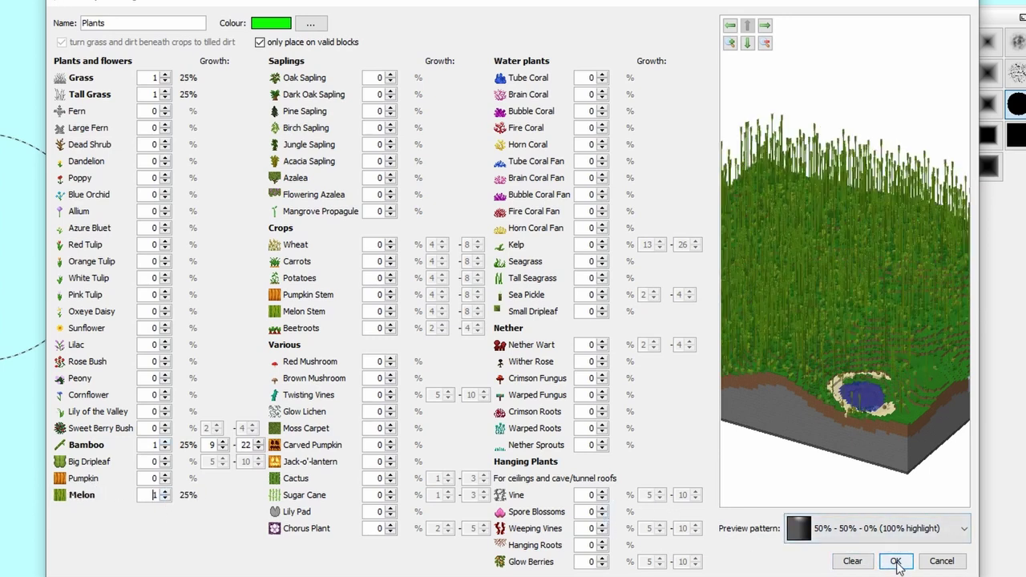
drag(145, 23, 81, 23)
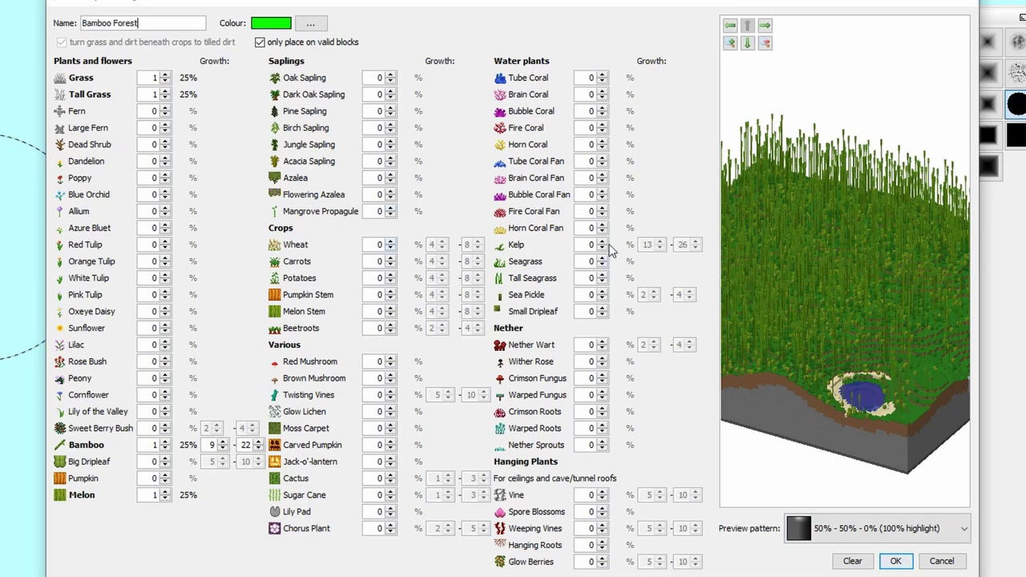
Step: Add Bubble Coral, Fire Coral, Horn Coral, Tube Coral Fan and Brain Coral Fan at 1 each, and finish creating the Bamboo Forest layer
click(602, 125)
click(602, 107)
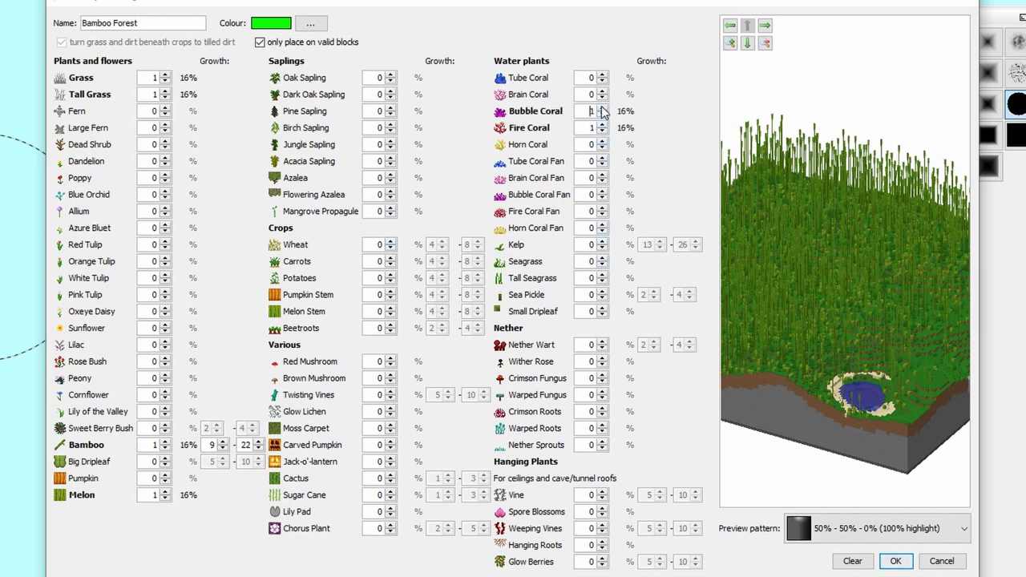
click(602, 142)
click(602, 158)
click(602, 175)
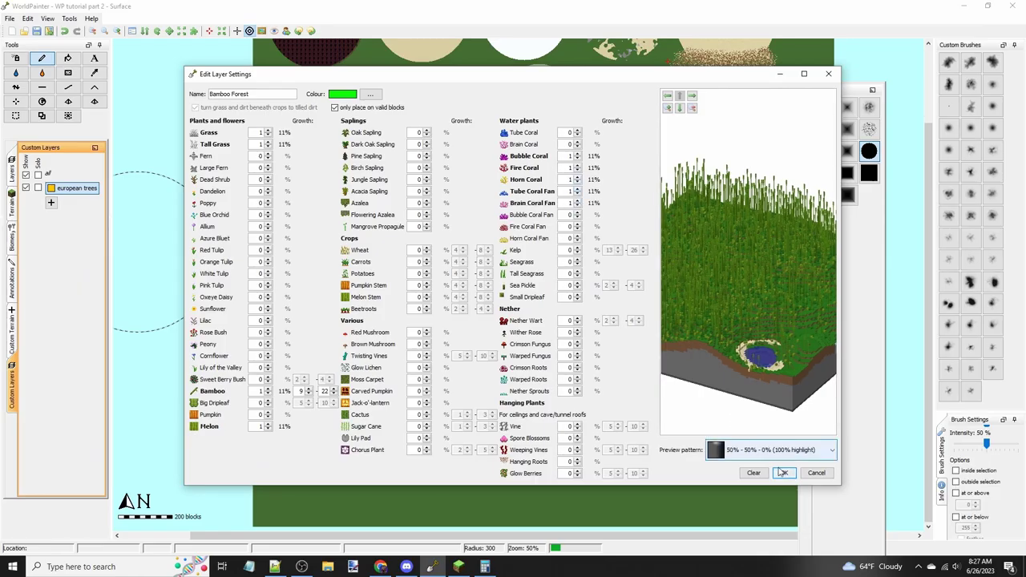
click(782, 473)
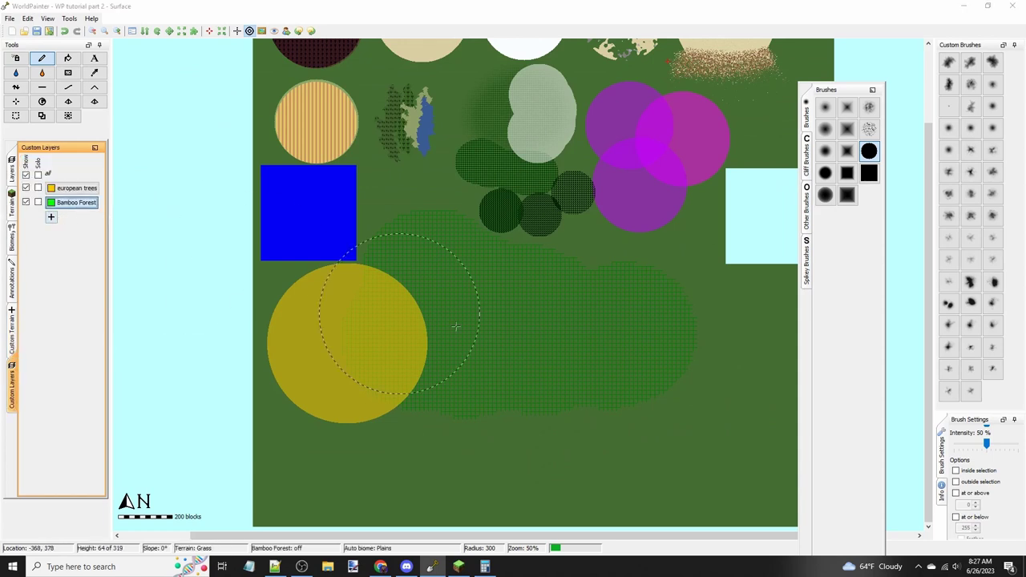
Step: Change the Bamboo Forest layer's colour to blue
double_click(87, 204)
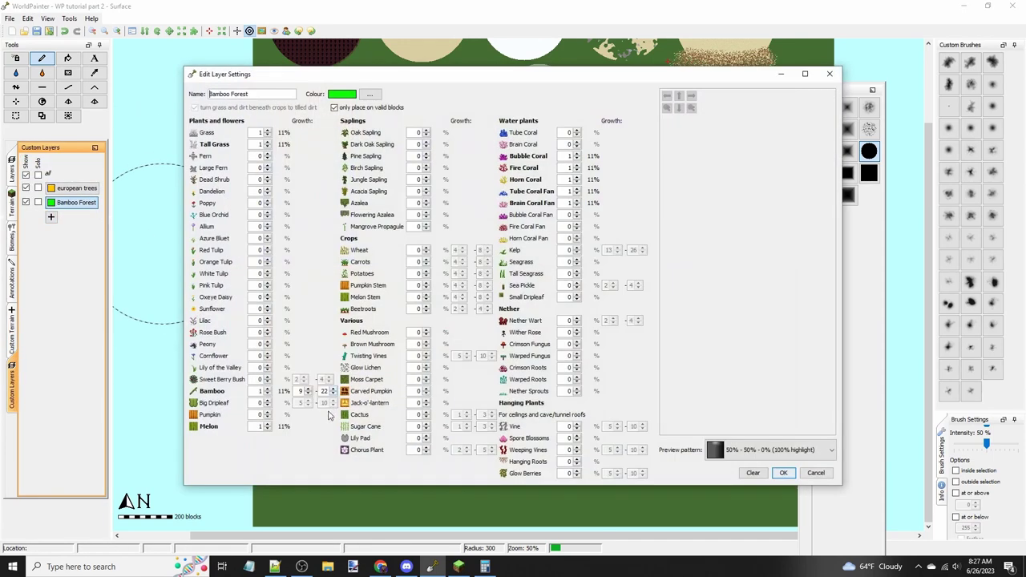
click(369, 93)
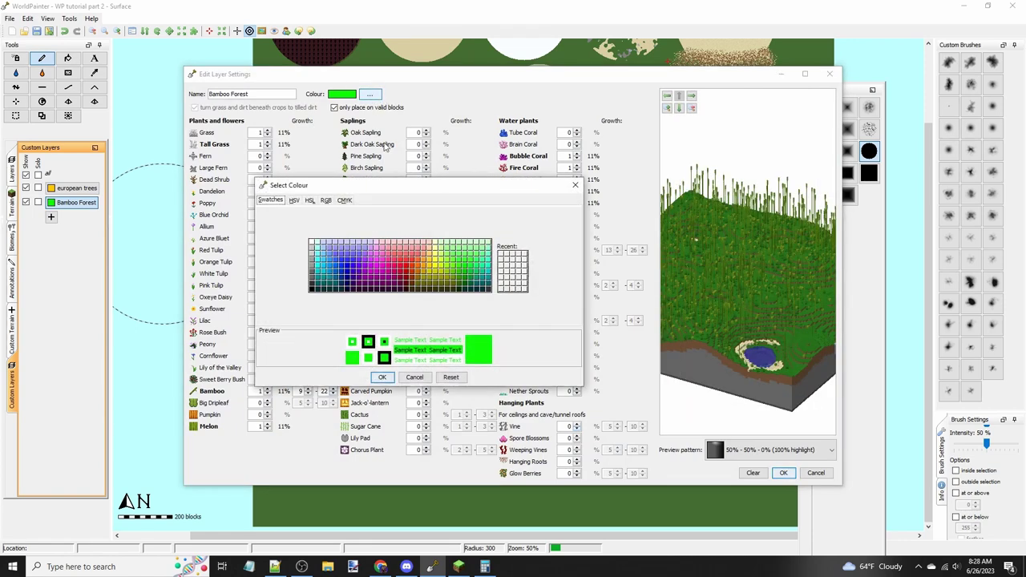
click(342, 264)
click(382, 377)
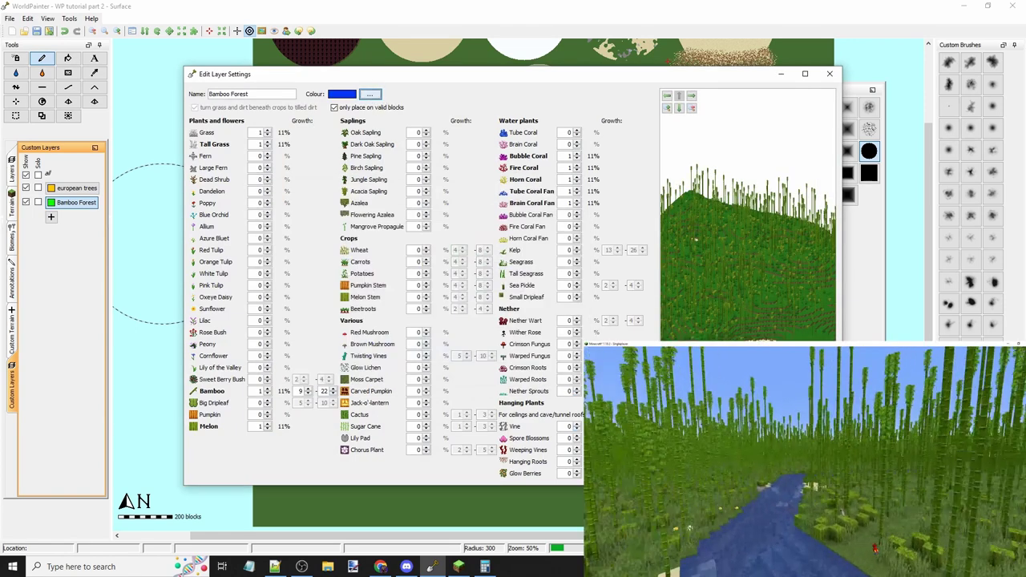
click(783, 473)
Step: Paint a Bamboo Forest circle of radius 300 southeast of the european trees circle, slightly overlapping it
middle_drag(563, 356, 589, 237)
click(490, 299)
scroll(521, 299, up, 4)
scroll(522, 300, right, 7)
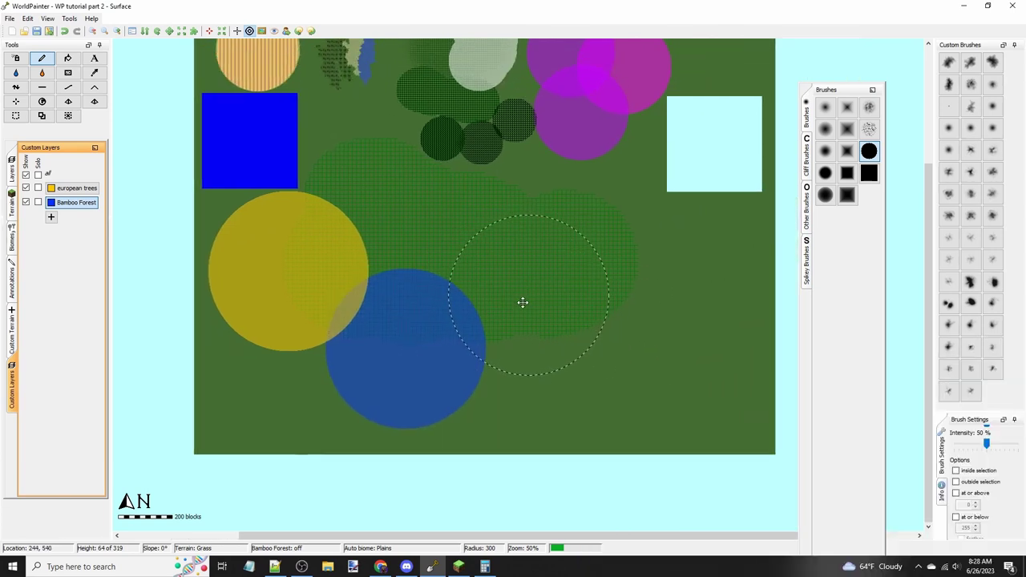
Step: Start a custom ground cover layer and set its thickness to -2
click(50, 218)
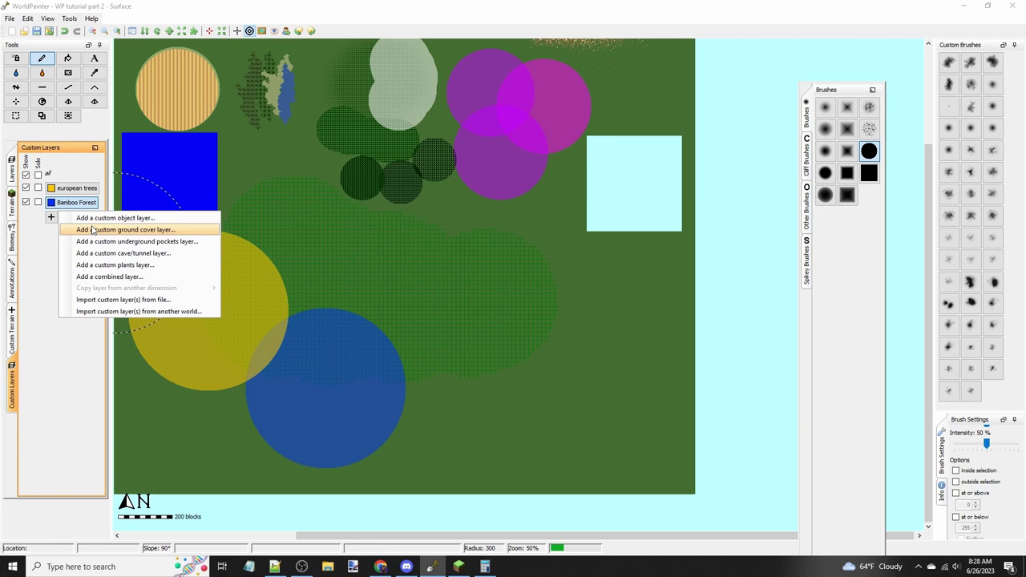
click(91, 230)
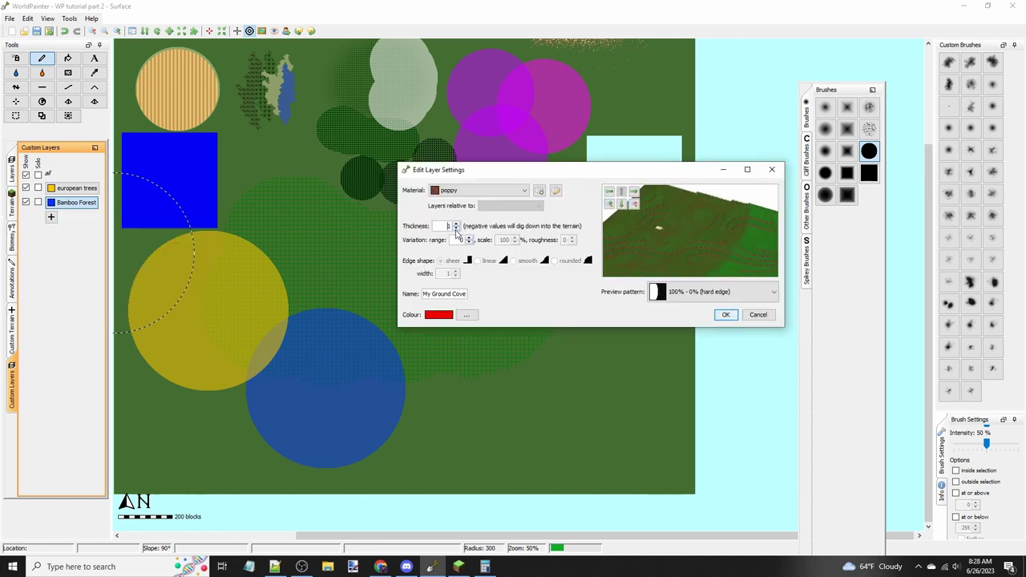
click(456, 224)
Step: Define a custom material using the Minecraft water block and use it as the ground cover layer's material
click(484, 190)
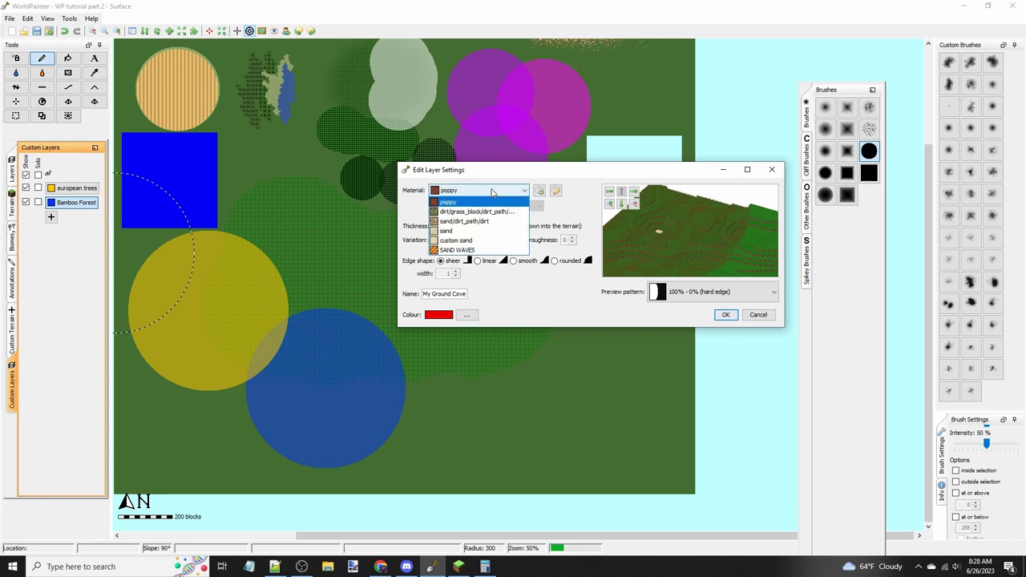
click(527, 199)
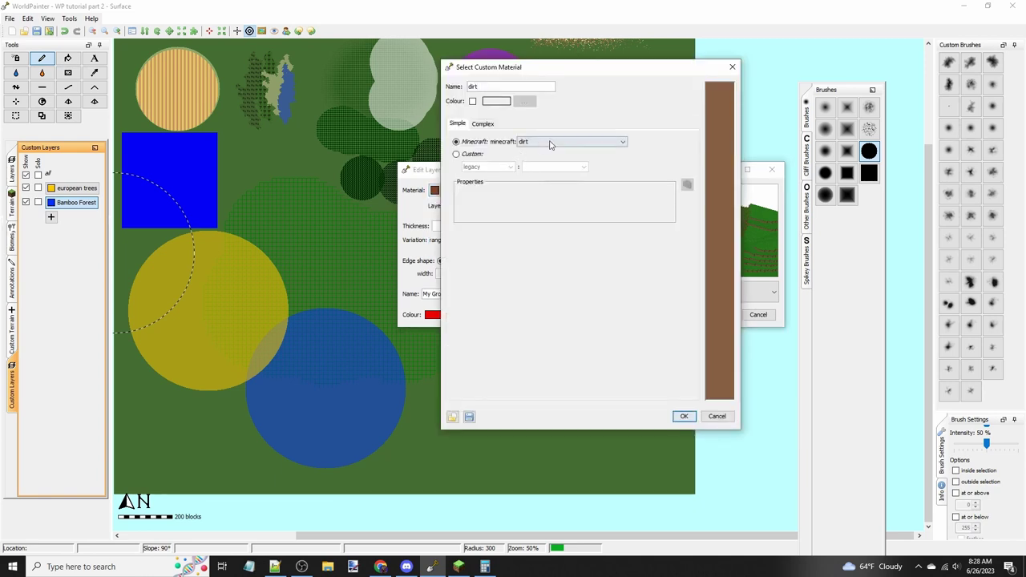
click(585, 143)
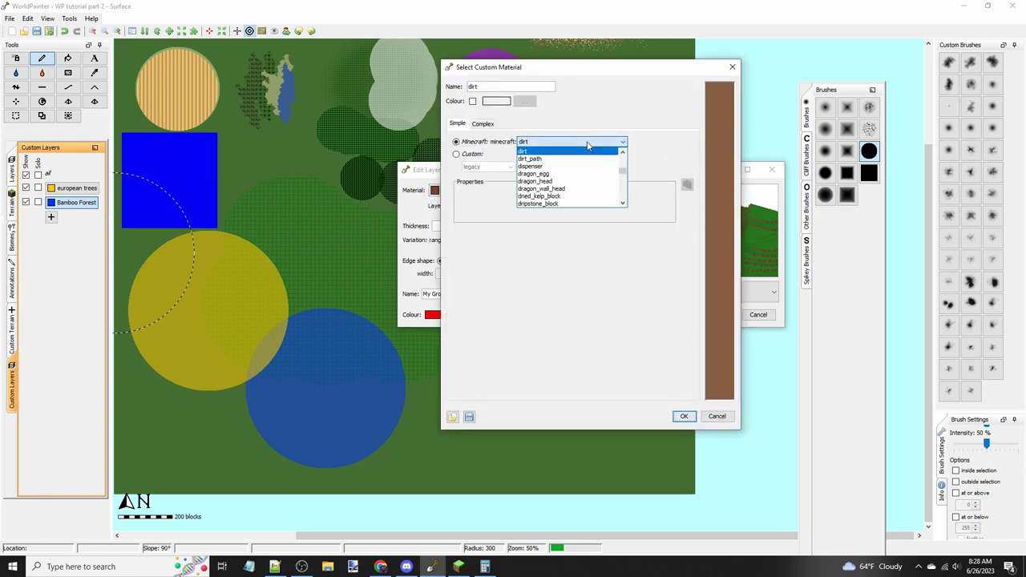
key(w)
key(w)
key(w)
key(w)
key(w)
key(w)
key(w)
key(w)
key(w)
key(w)
key(w)
key(w)
key(w)
key(w)
key(w)
key(w)
key(w)
key(w)
key(w)
key(w)
key(w)
key(w)
key(w)
key(w)
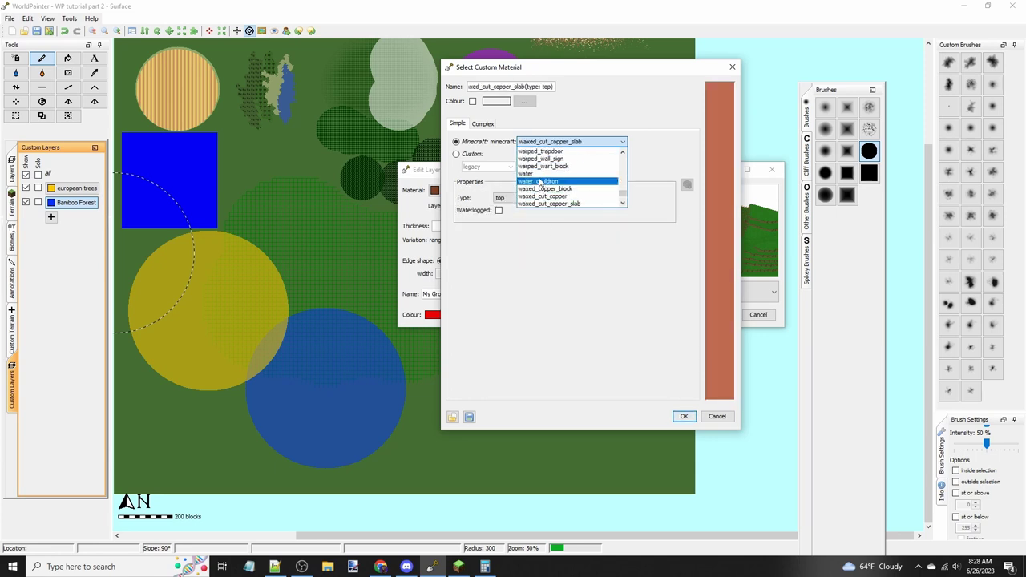
click(531, 174)
click(685, 417)
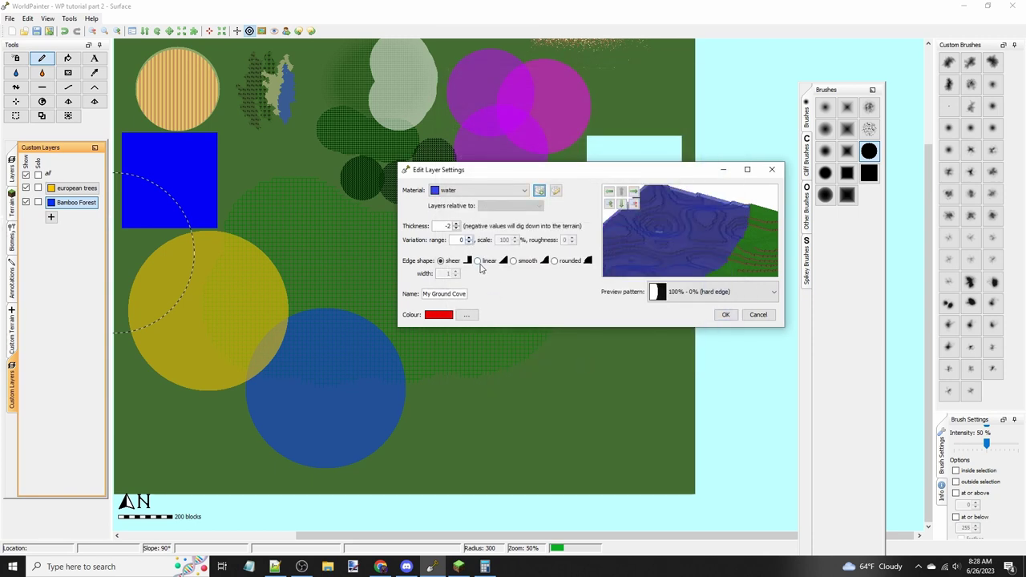
Step: Give the water ground cover layer a smooth edge with width 3 and thickness -4, and create it
click(513, 261)
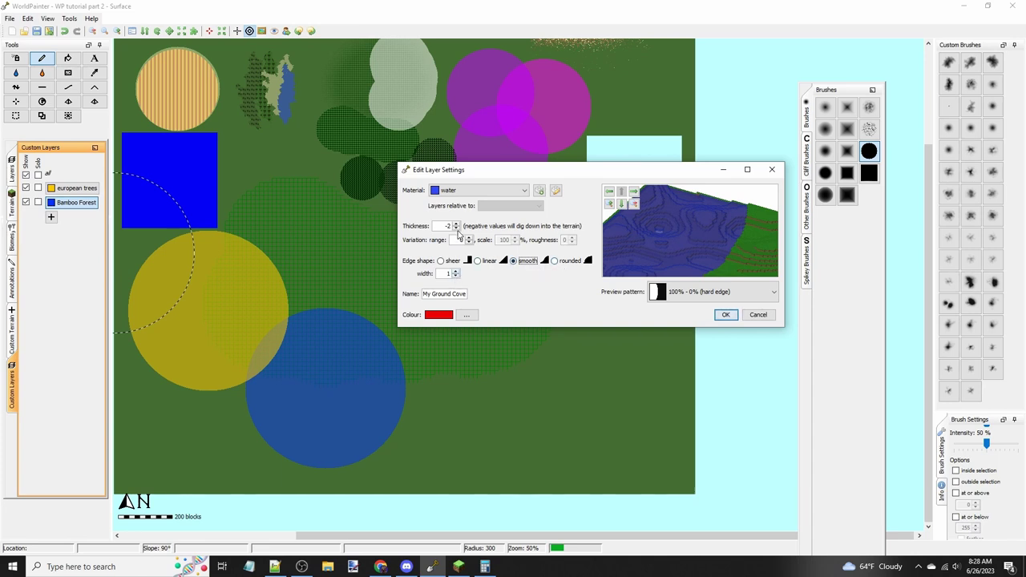
text(-)
click(456, 272)
click(725, 314)
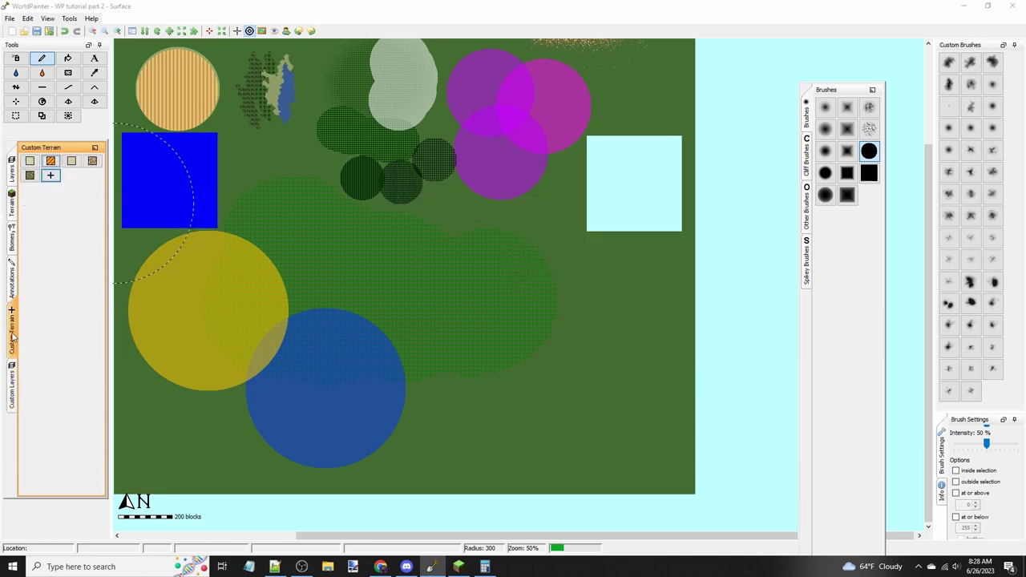
Step: Rename the new ground cover layer to Rivers
right_click(83, 217)
click(100, 223)
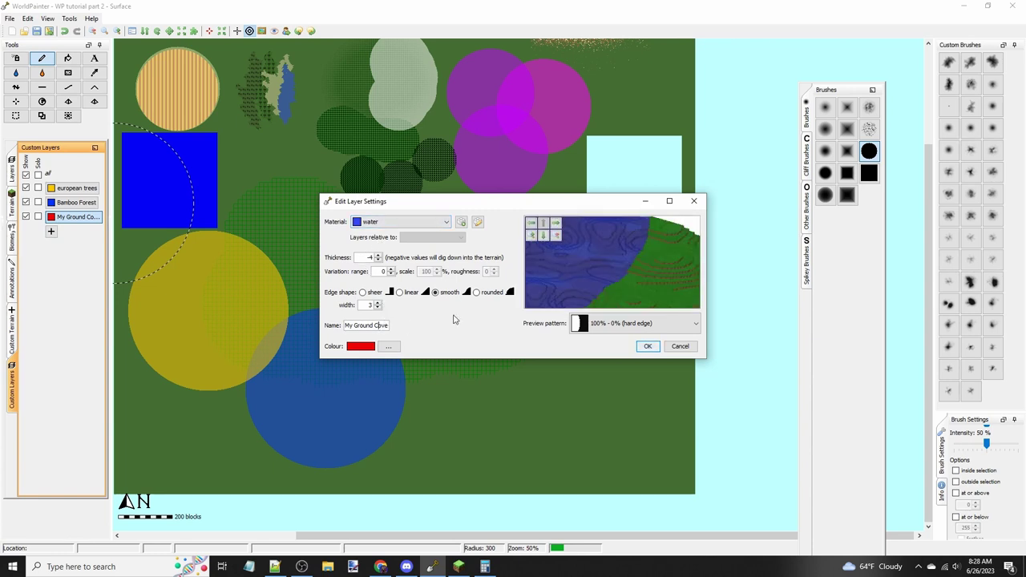
key(ctrl+a)
text(Riv)
click(647, 346)
Step: Select the Rivers layer for painting on the empty grass in the southeast and reduce the brush radius to 9
click(65, 220)
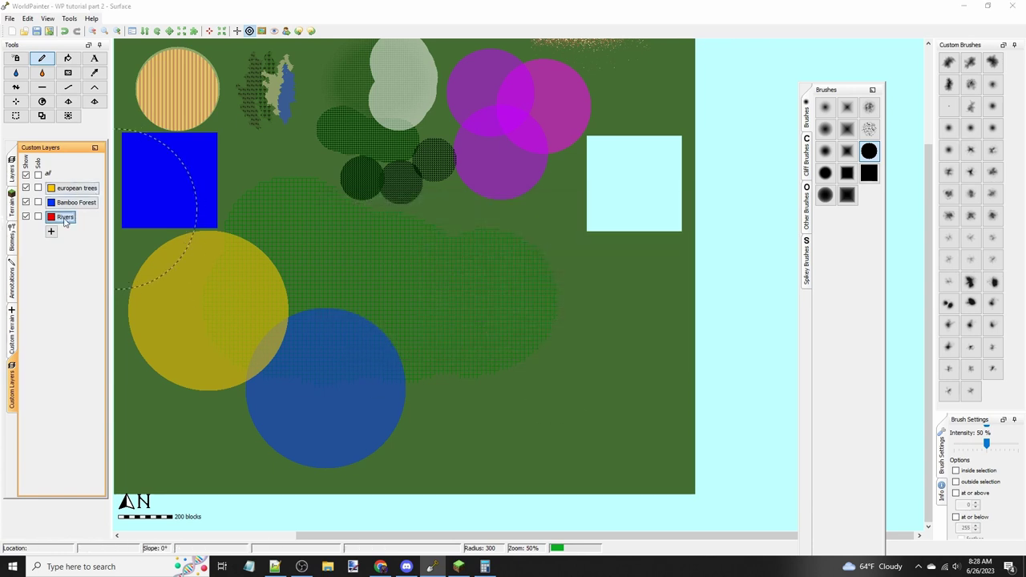
mouse_move(459, 391)
middle_down()
mouse_move(430, 363)
mouse_move(433, 351)
middle_up()
scroll(560, 344, up, 5)
scroll(573, 343, up, 2)
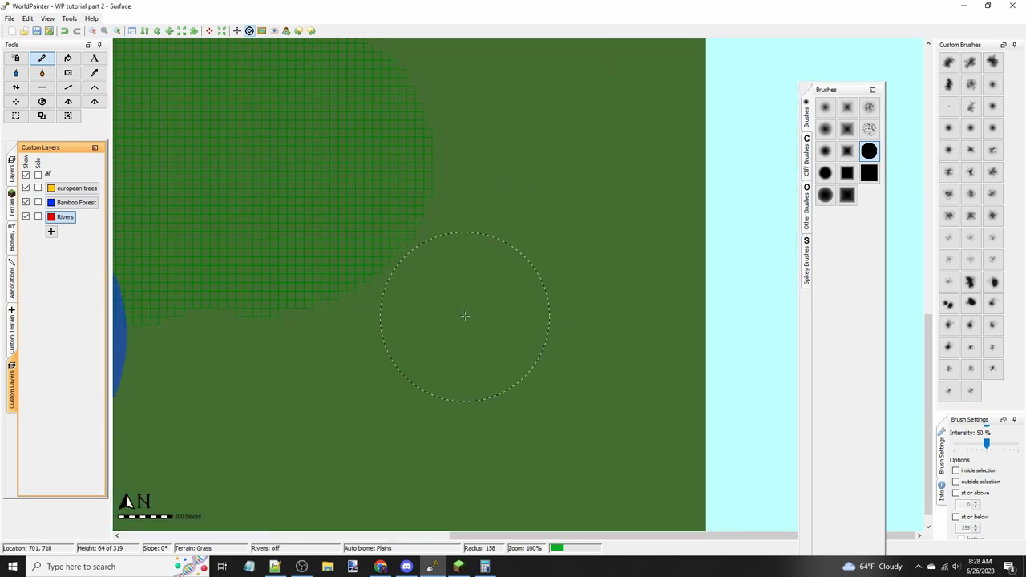
scroll(507, 328, up, 2)
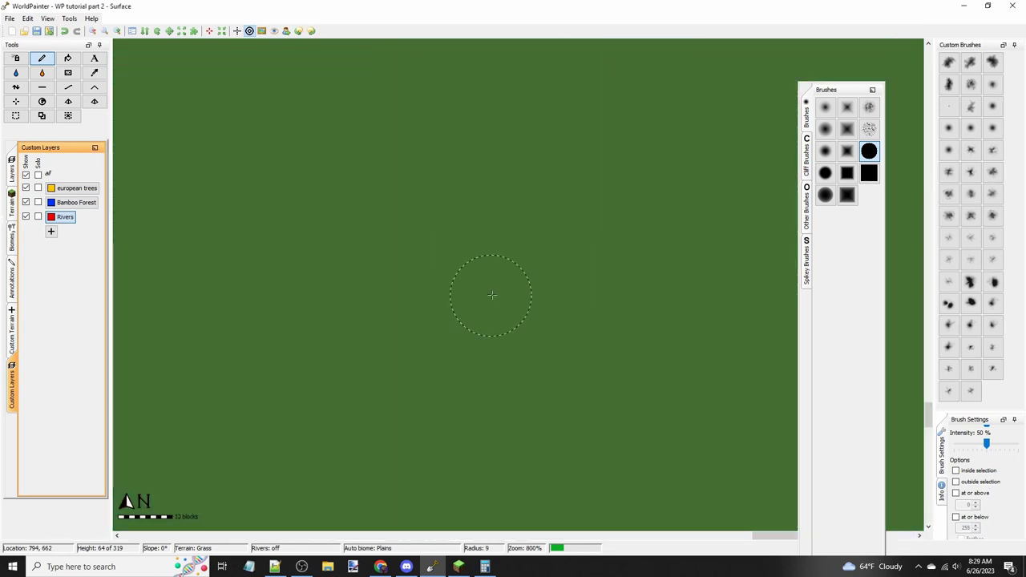
click(483, 290)
key(ctrl+z)
scroll(542, 295, up, 5)
ctrl+scroll(499, 307, up, 1)
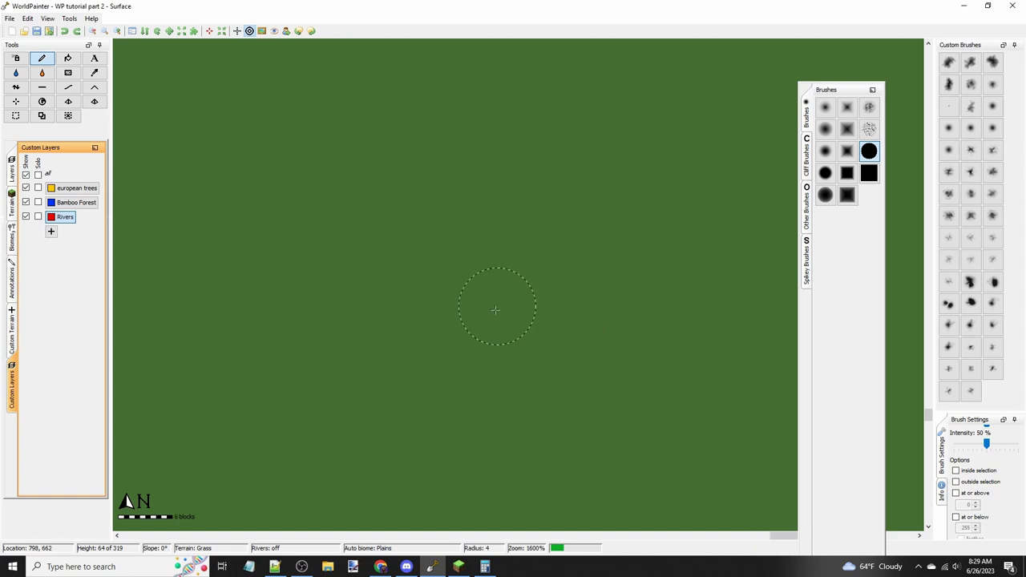
scroll(499, 315, up, 1)
mouse_move(497, 314)
mouse_down()
mouse_move(451, 268)
mouse_move(436, 267)
mouse_move(591, 273)
mouse_up()
key(ctrl+z)
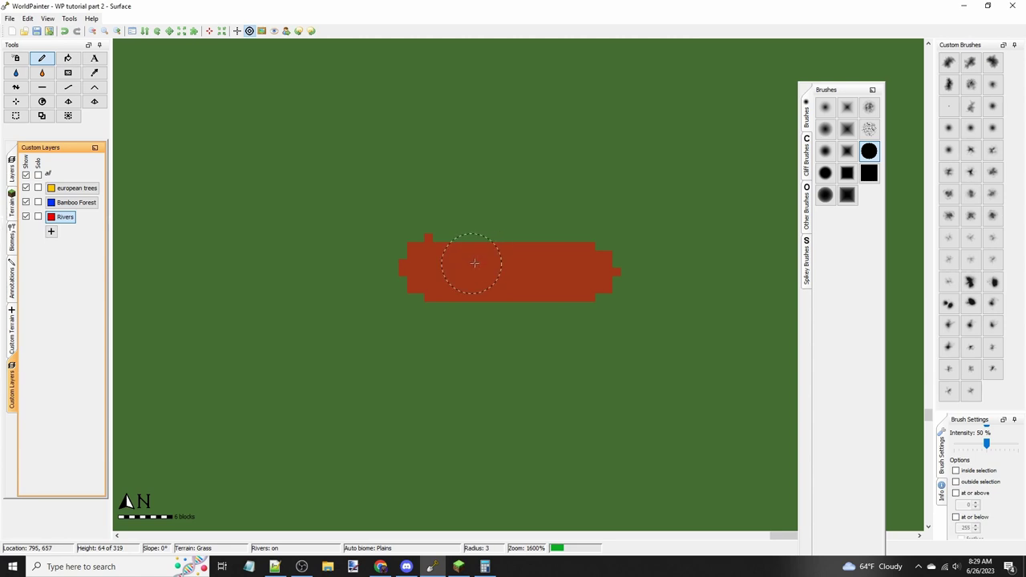
Step: Paint a short winding river heading west on the empty grass with the Rivers layer and a brush radius of about 4
scroll(421, 262, up, 1)
drag(421, 264, 699, 262)
ctrl+scroll(674, 268, down, 2)
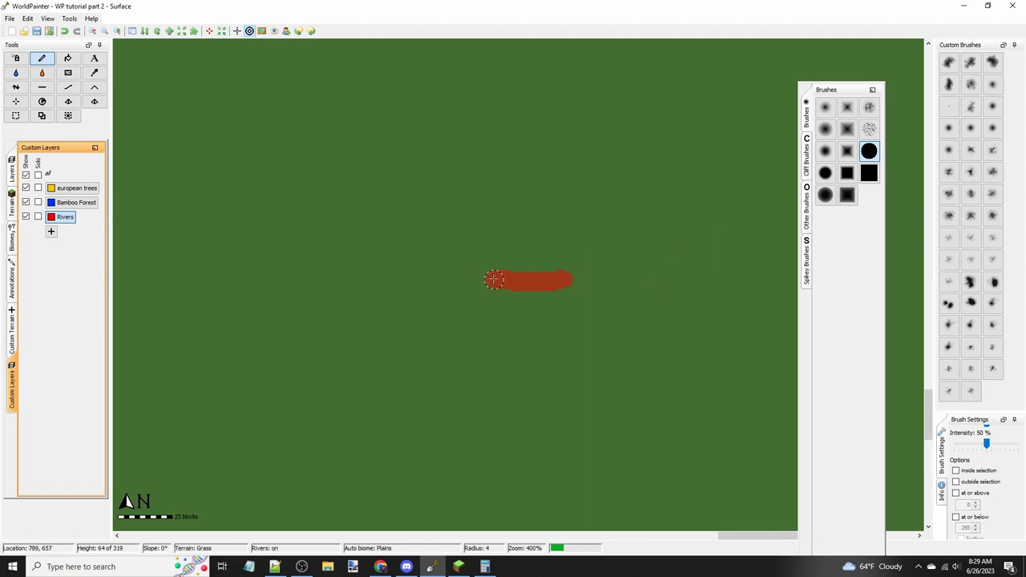
drag(403, 172, 292, 251)
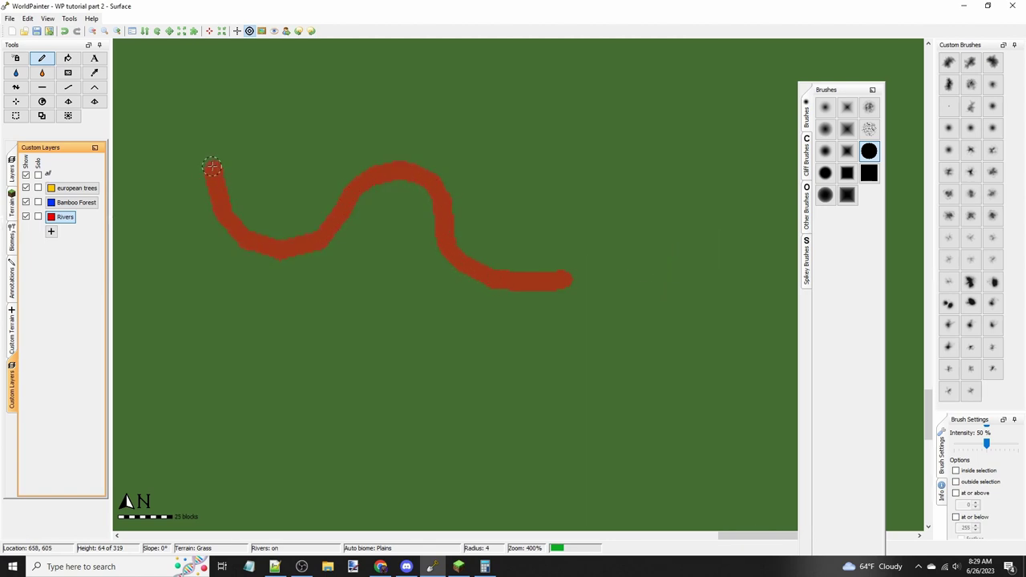
Step: Extend the river westward in long bends through the green gridded forest area, looping through the blue Bamboo Forest circle
ctrl+scroll(211, 166, down, 1)
middle_drag(294, 197, 570, 265)
ctrl+scroll(576, 266, down, 1)
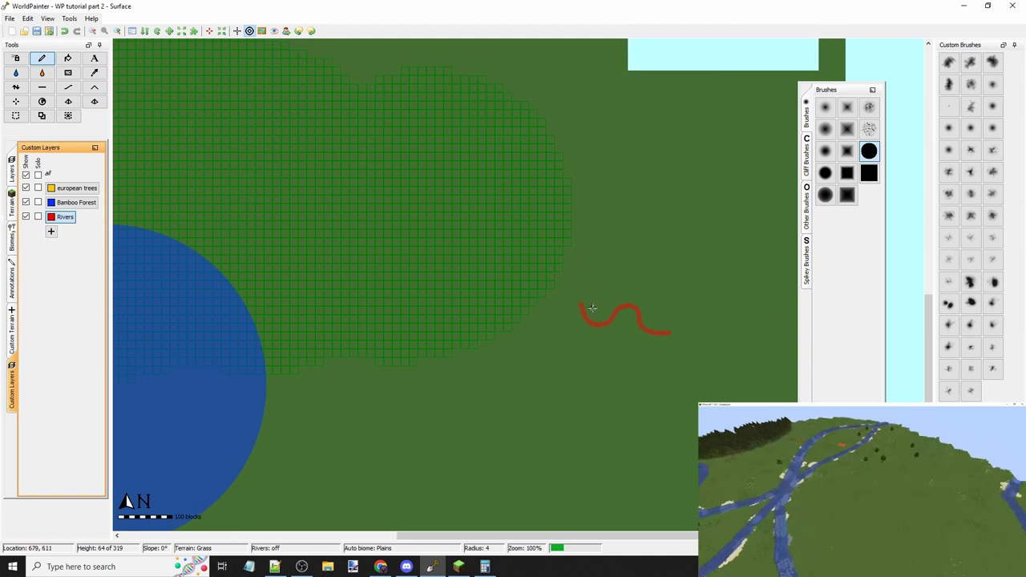
mouse_move(580, 304)
mouse_down()
mouse_move(573, 277)
mouse_move(543, 257)
mouse_move(377, 211)
mouse_move(278, 230)
mouse_move(217, 263)
mouse_move(211, 366)
mouse_move(165, 257)
mouse_move(190, 183)
mouse_up()
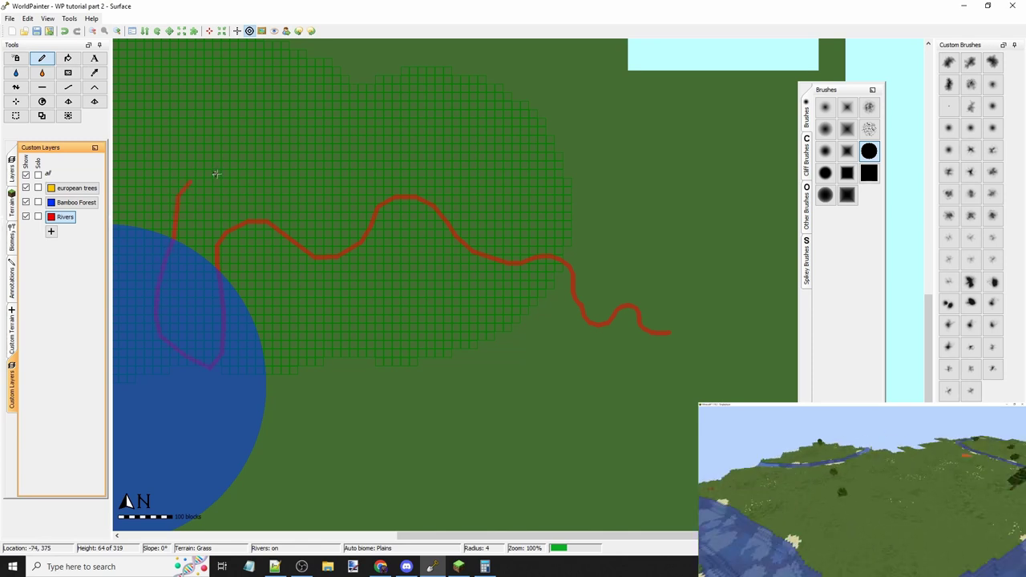
scroll(216, 174, down, 2)
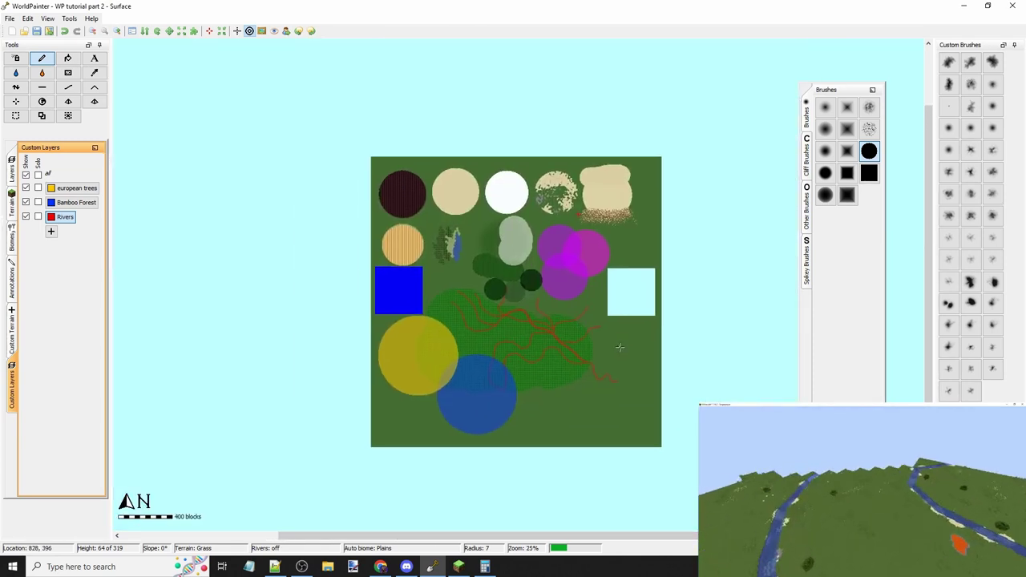
scroll(618, 347, up, 3)
scroll(588, 240, down, 2)
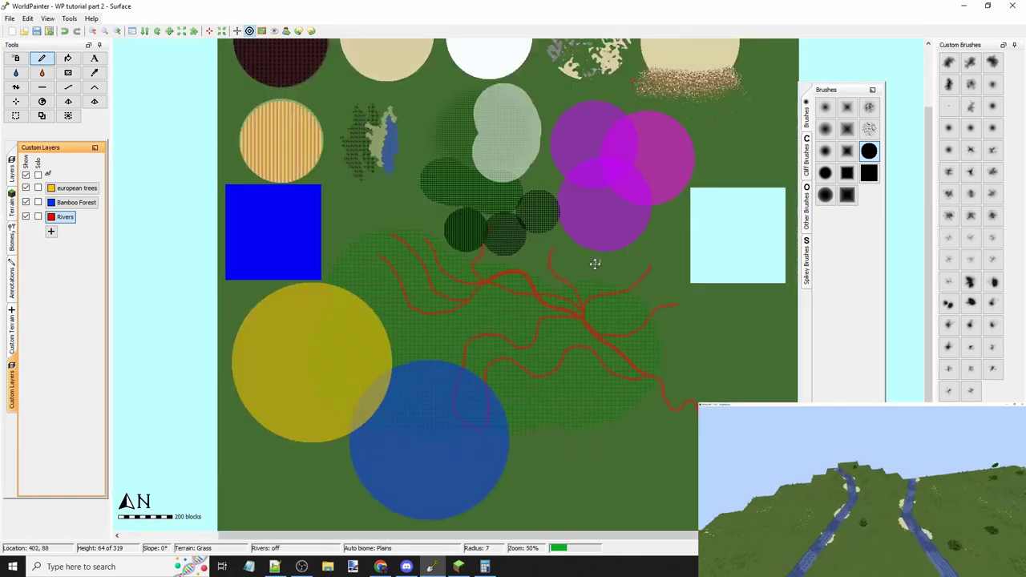
middle_drag(595, 264, 550, 301)
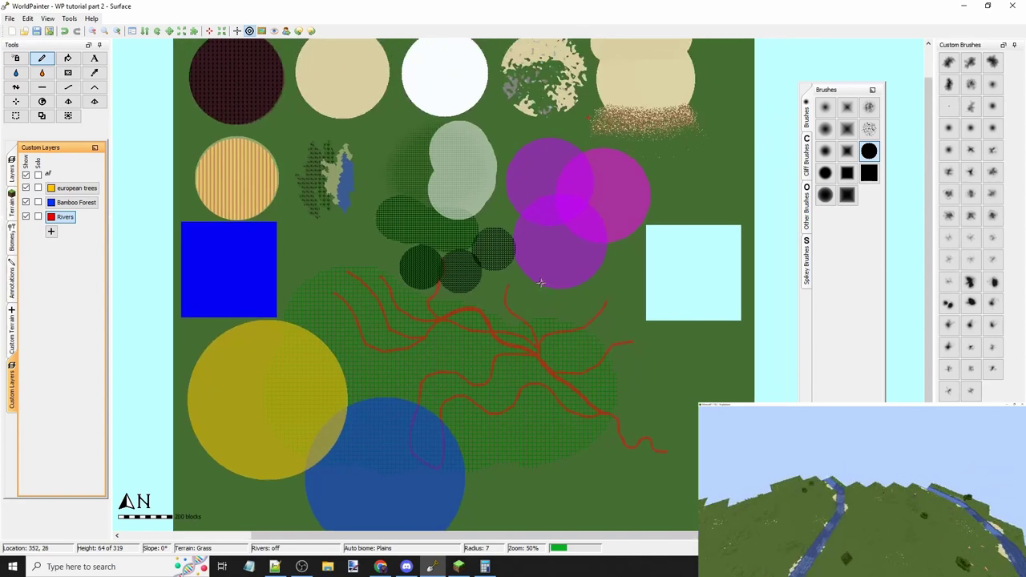
middle_drag(487, 238, 520, 196)
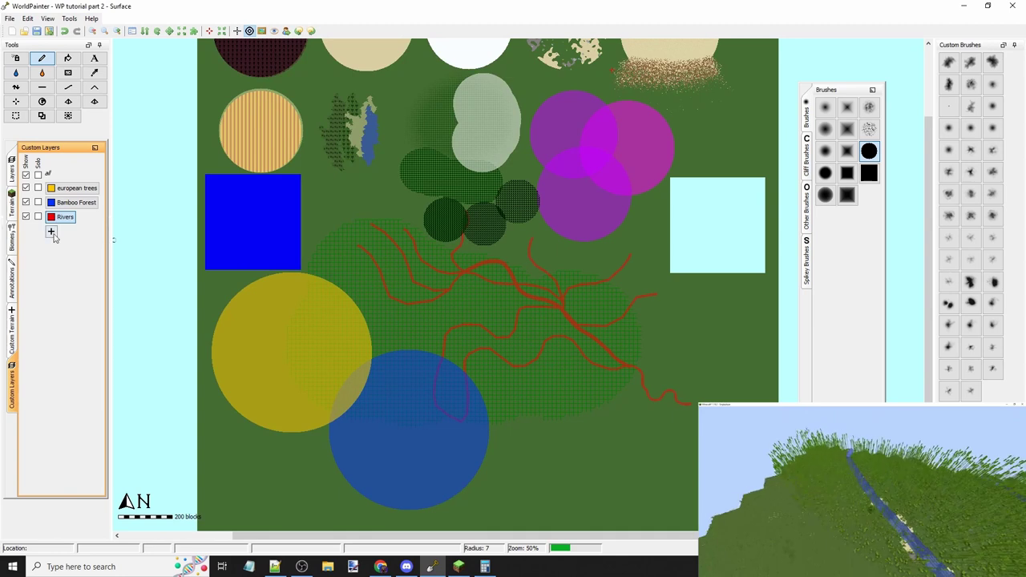
Step: Start a custom cave/tunnel layer with its floor at fixed level 28 and its ceiling at a fixed height above the floor
click(50, 232)
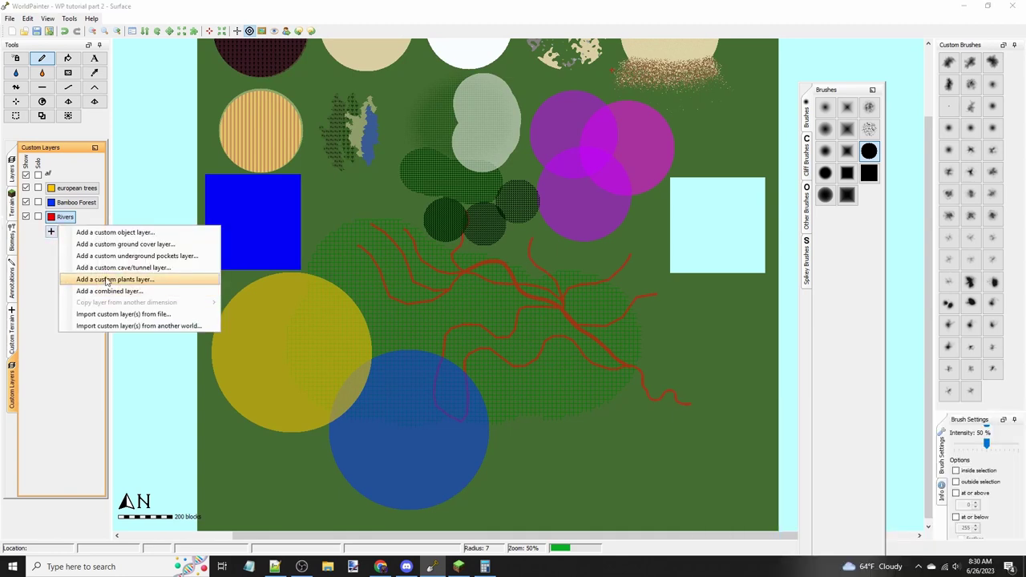
click(111, 269)
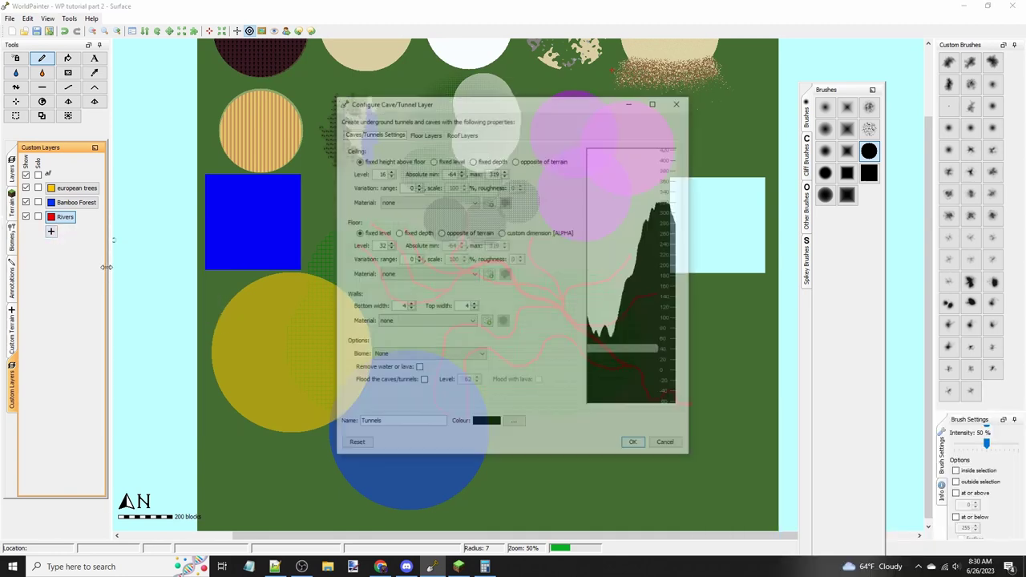
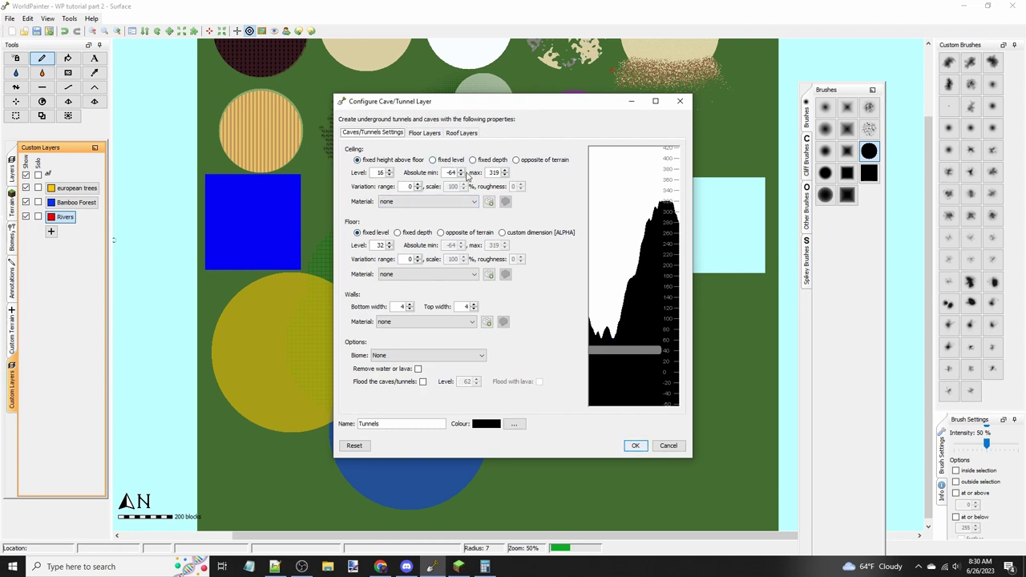
click(433, 160)
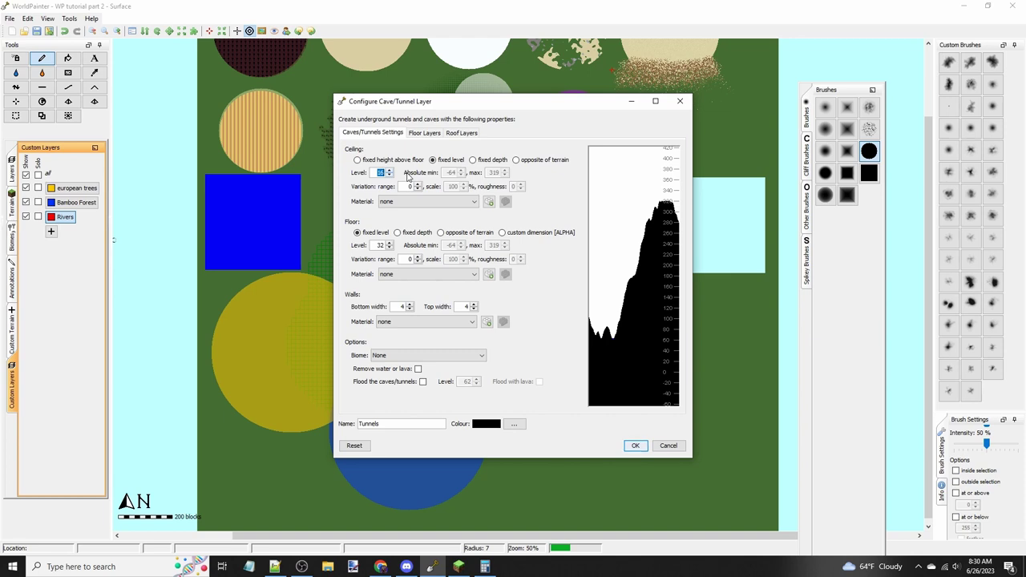
click(375, 245)
click(393, 161)
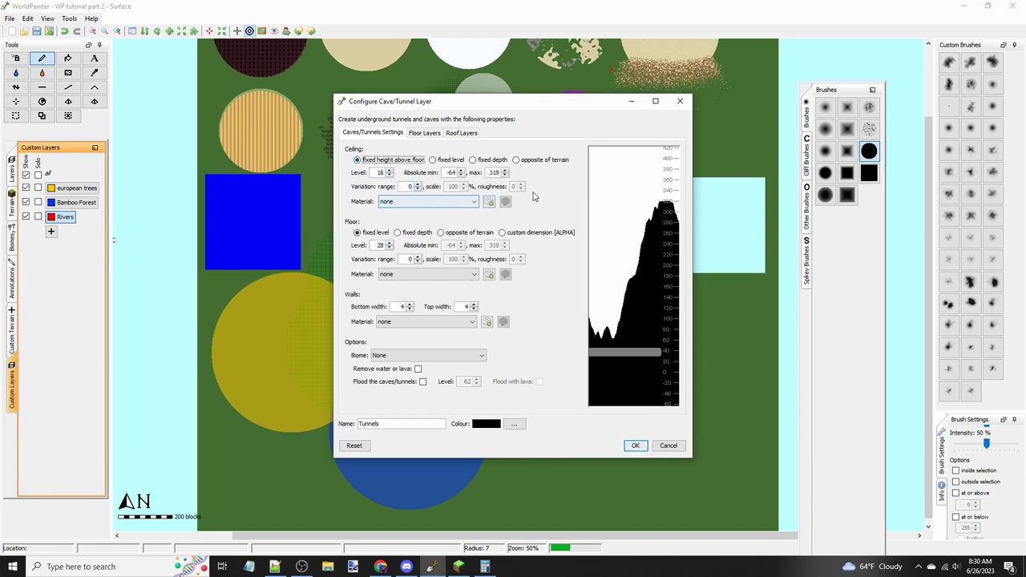
Step: Set the tunnel ceiling to a fixed level of 100 and the floor level to 64, and create the layer
click(446, 163)
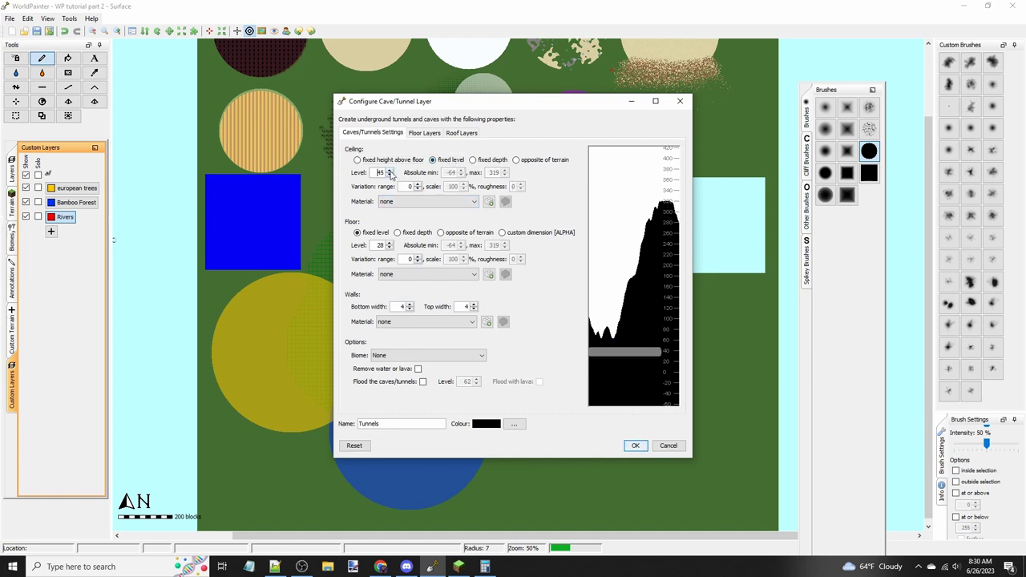
click(391, 171)
click(390, 171)
key(Tab)
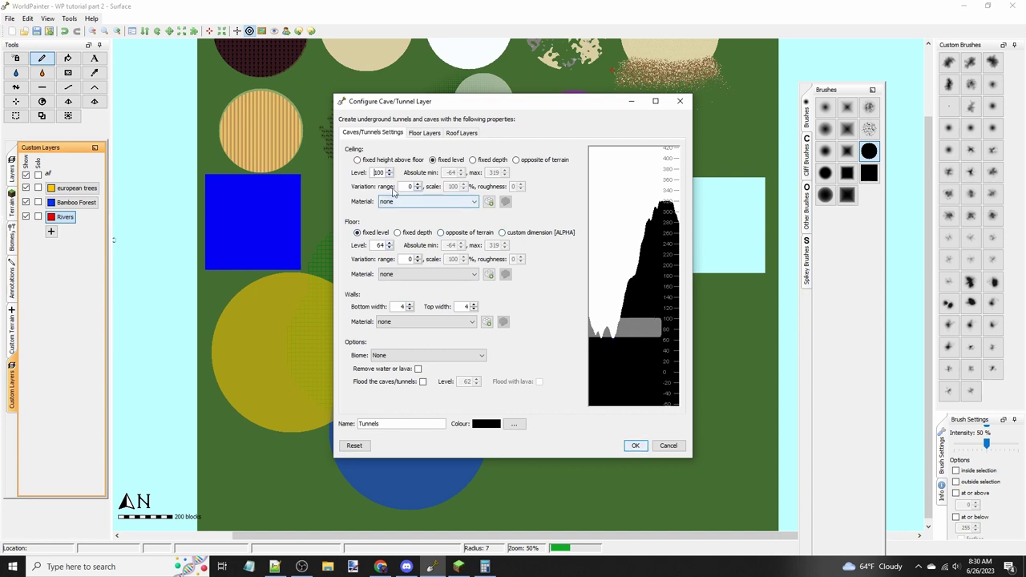
click(635, 445)
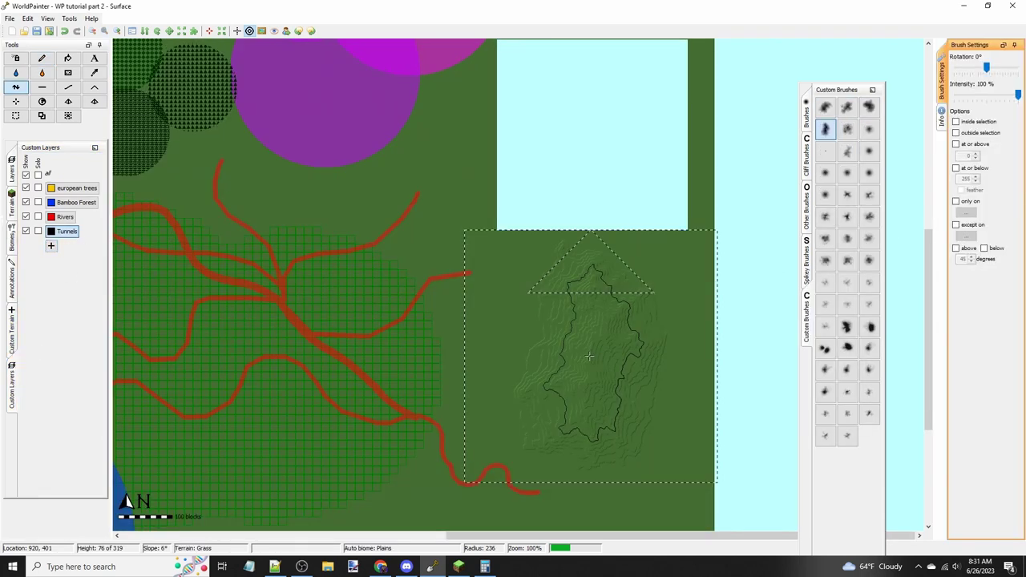
Step: Raise a mountain south of the light blue square with the custom brush at radius 236, and flatten part of its western slope
drag(589, 355, 589, 354)
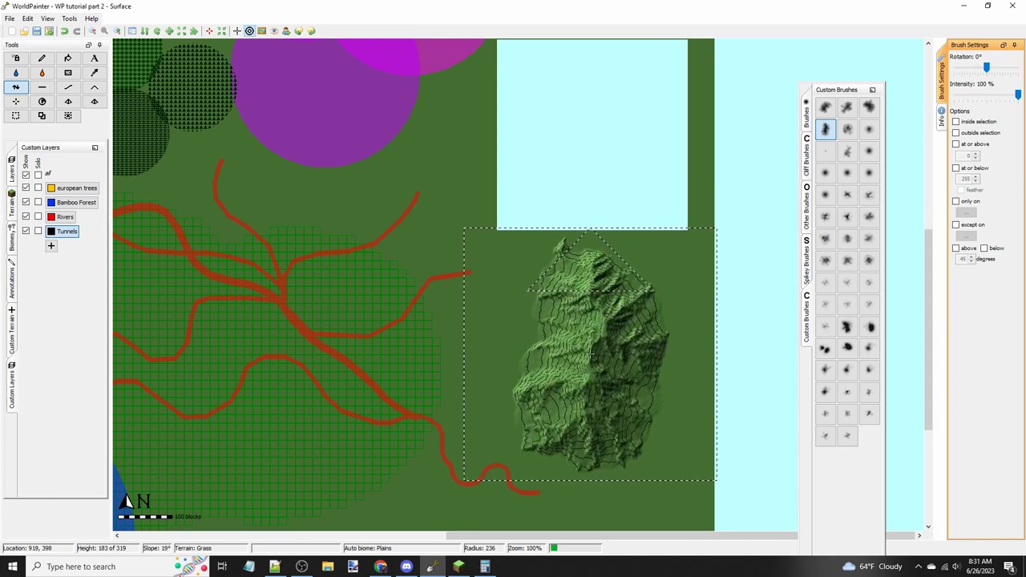
scroll(530, 299, down, 5)
scroll(530, 299, down, 2)
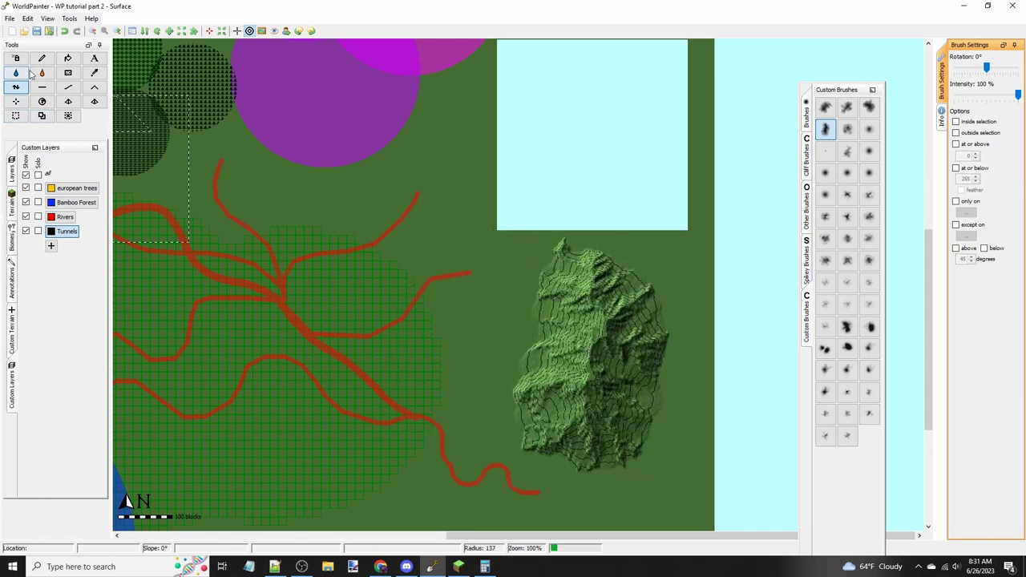
click(42, 87)
scroll(523, 315, down, 1)
mouse_move(524, 320)
mouse_down()
mouse_move(534, 315)
mouse_move(519, 332)
mouse_move(519, 392)
mouse_move(532, 350)
mouse_up()
Step: Paint a Tunnels passage across the middle of the mountain from west to east, with the custom brush rotated 105° and radius 170
click(64, 232)
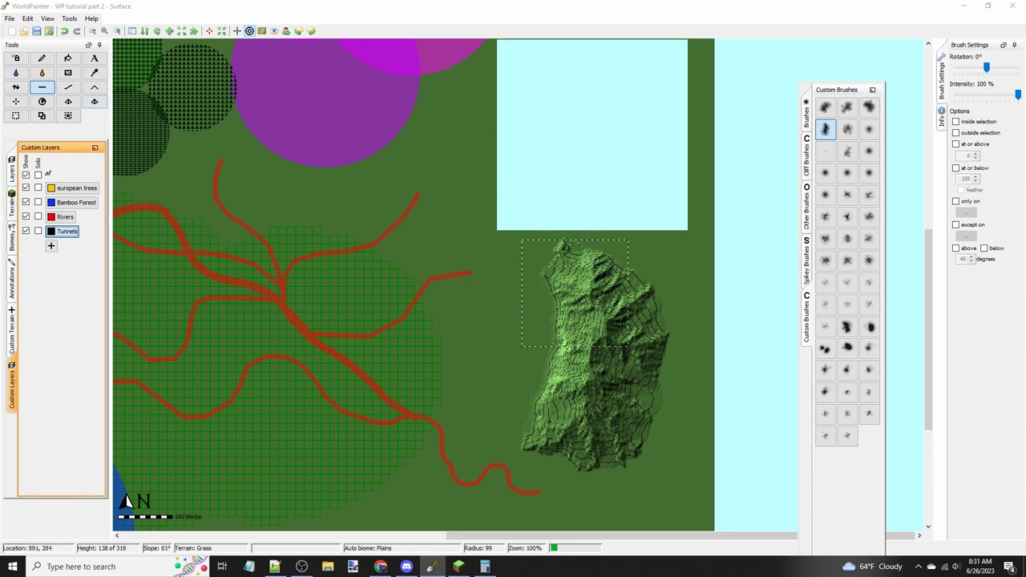
alt+scroll(576, 292, down, 6)
scroll(569, 334, up, 6)
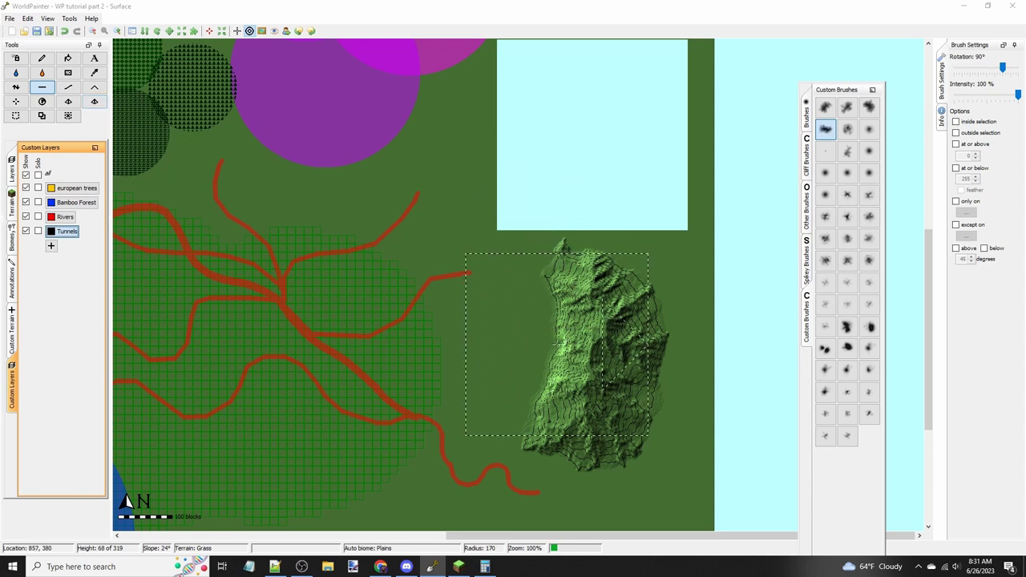
shift+scroll(560, 349, up, 1)
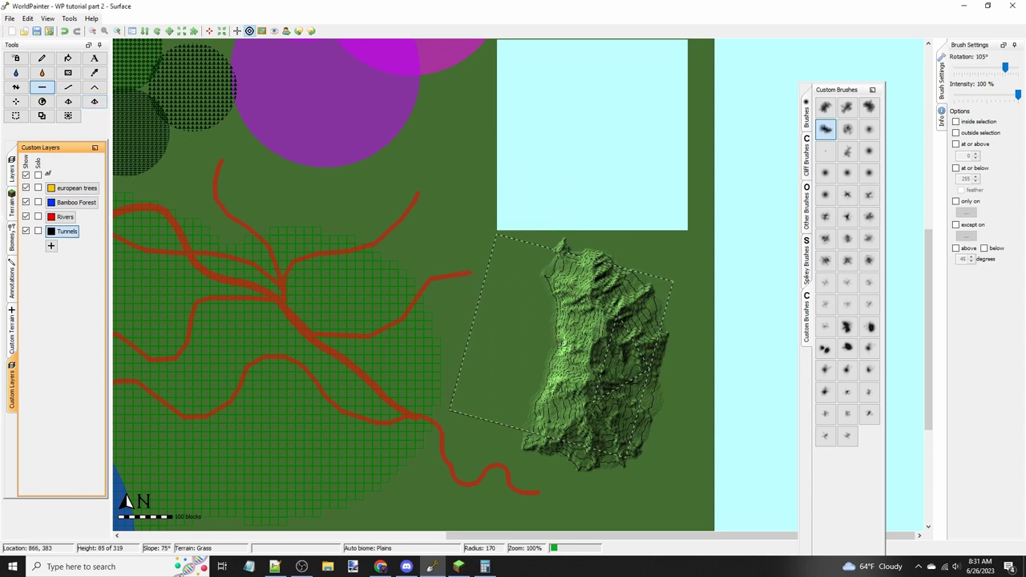
click(42, 58)
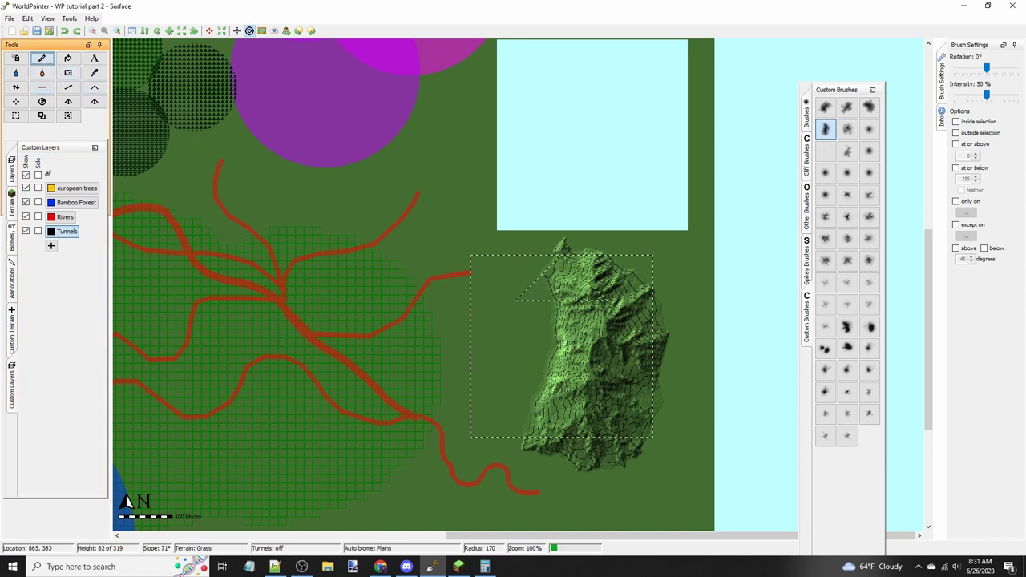
shift+scroll(558, 344, up, 4)
shift+scroll(554, 343, up, 3)
mouse_move(555, 343)
mouse_down()
mouse_move(661, 383)
mouse_move(659, 391)
mouse_move(644, 380)
mouse_up()
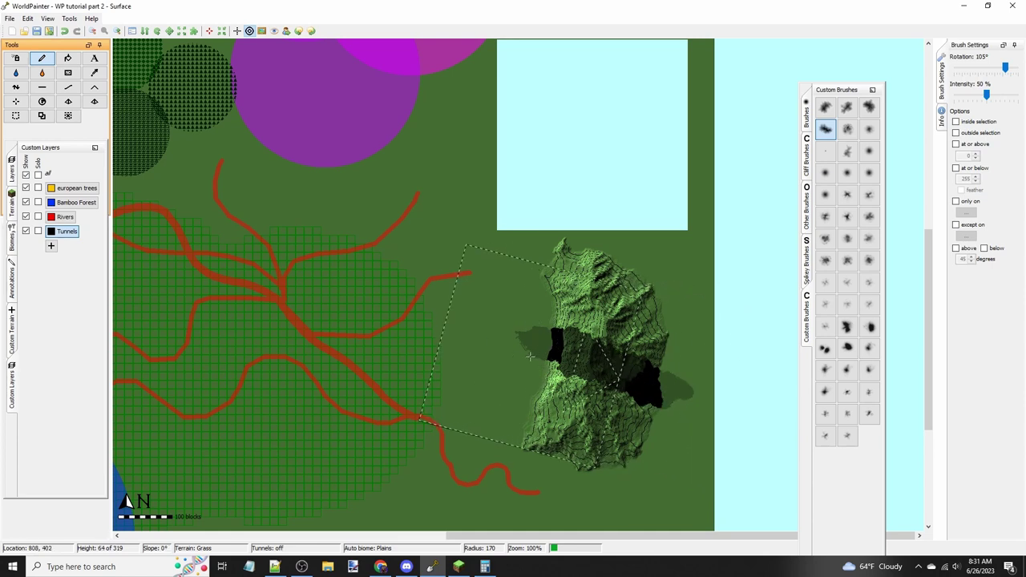
Step: Edit the Tunnels layer and set its walls to a bottom width of 23 and a top width of 22
right_click(77, 231)
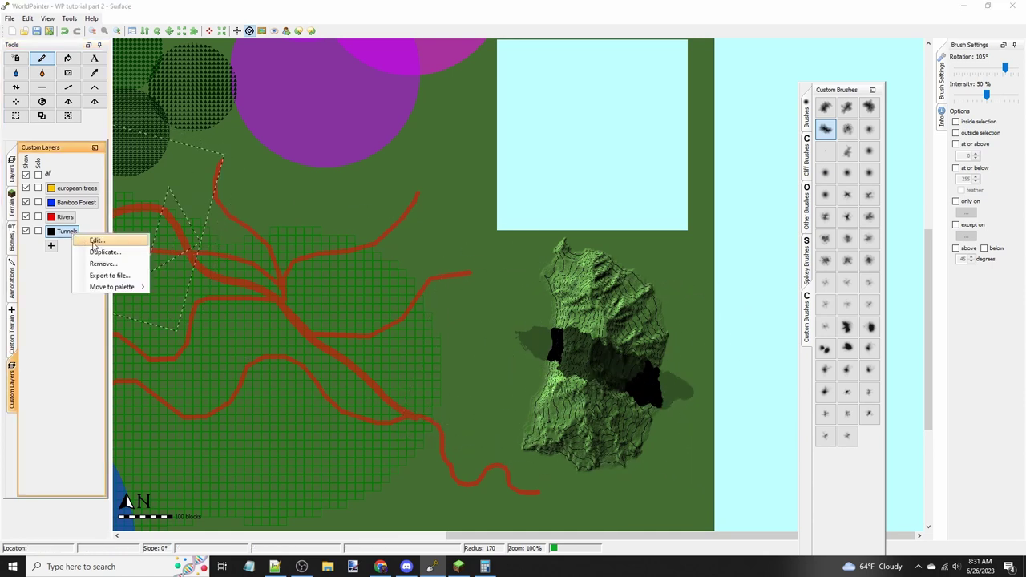
click(93, 239)
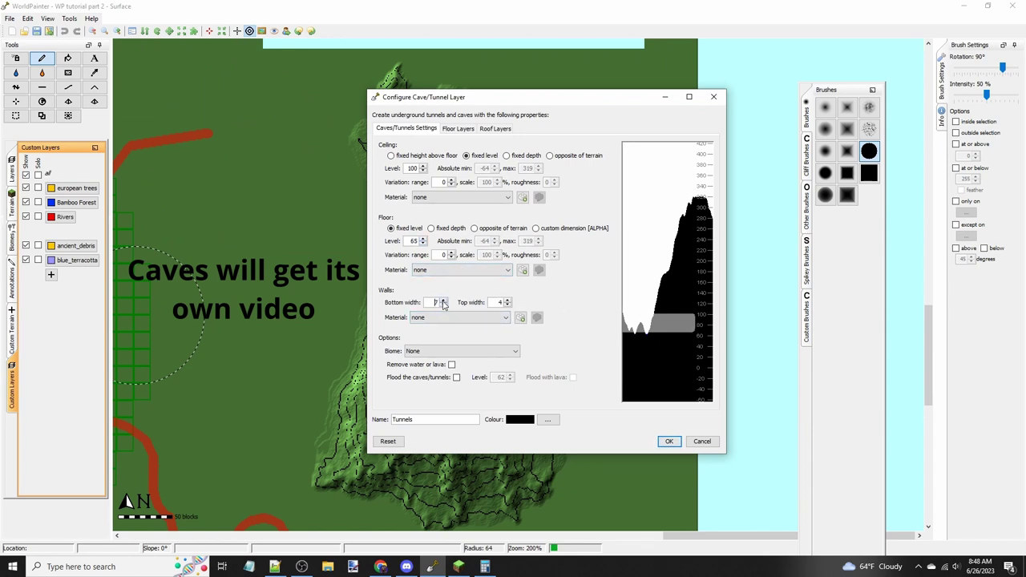
click(508, 299)
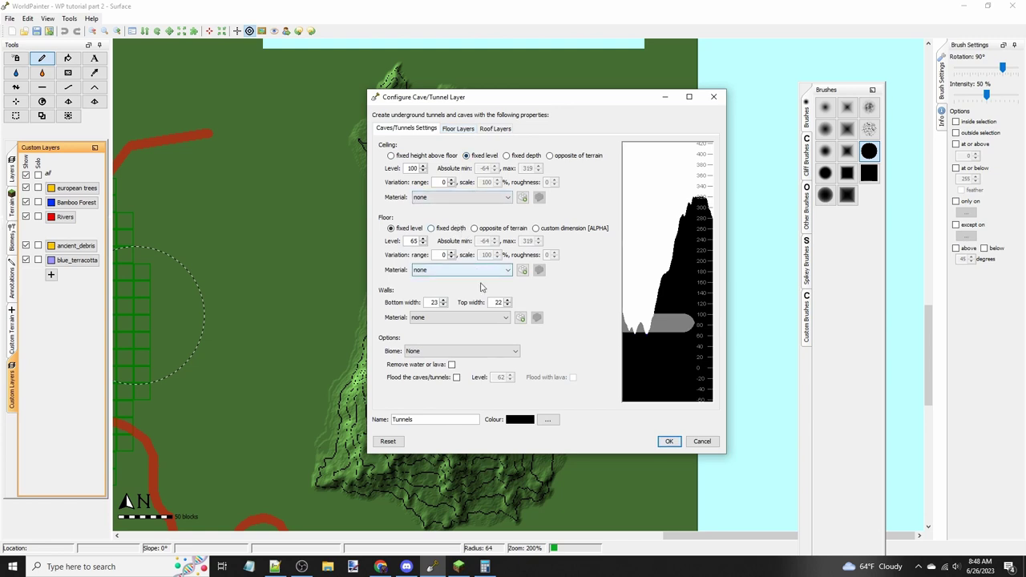
Step: Set the tunnel layer's biome to Crimson Forest and rename the layer Fire Tunnel
click(464, 351)
scroll(473, 408, down, 1)
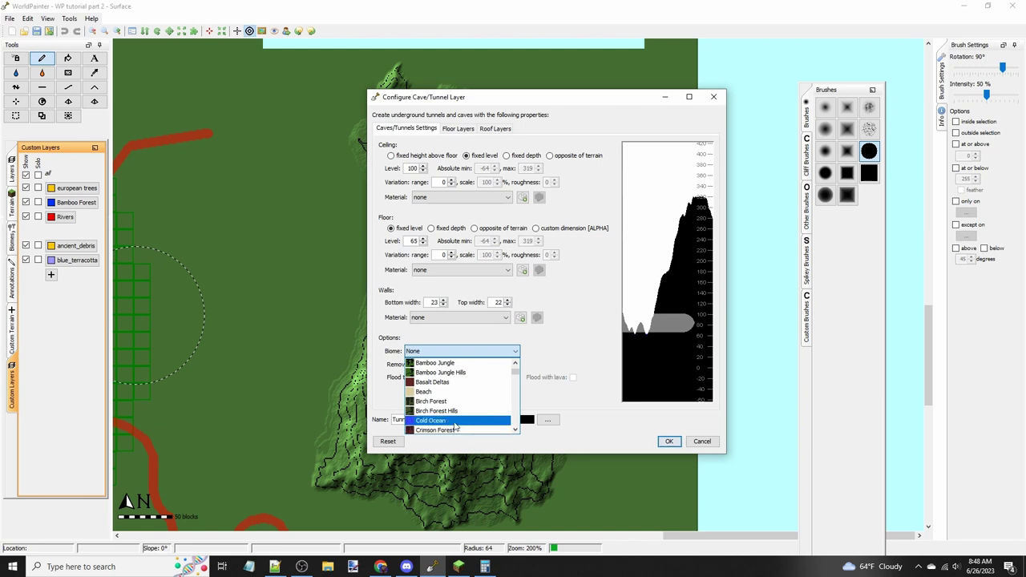
scroll(465, 421, down, 1)
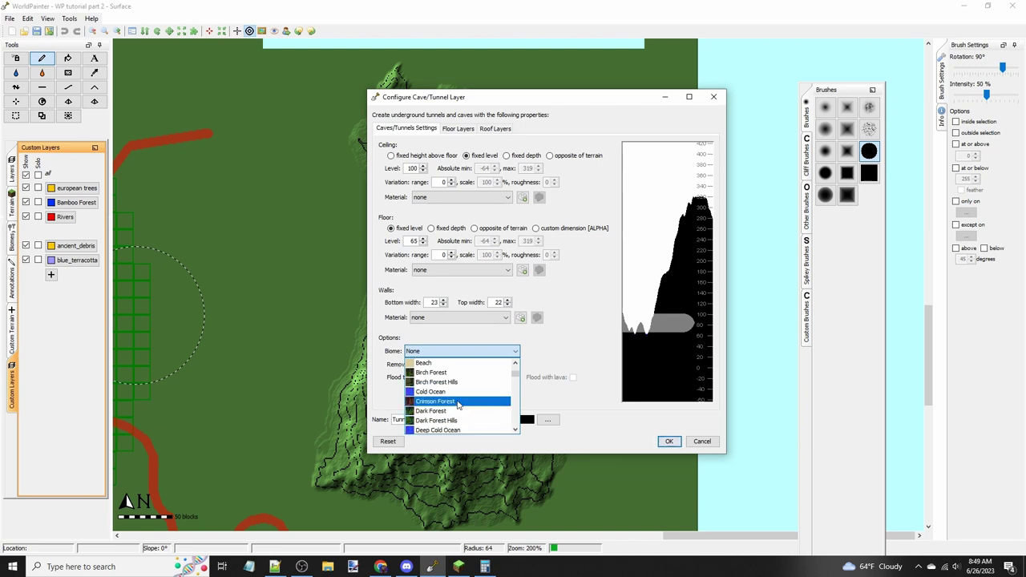
click(459, 400)
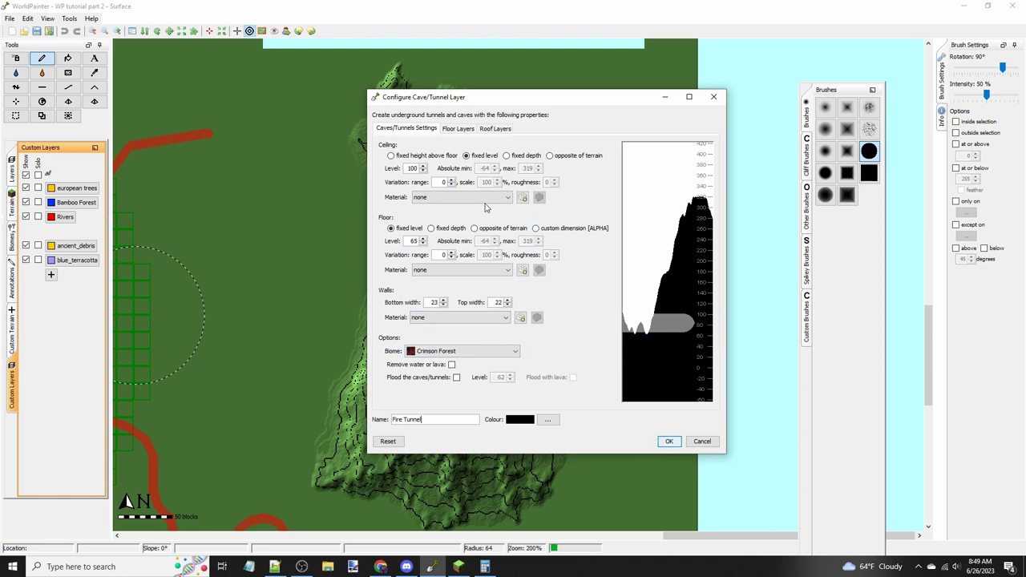
Step: Create a custom ceiling material for the Fire Tunnel layer, with nether_bricks as its only block
click(472, 198)
click(471, 200)
click(522, 198)
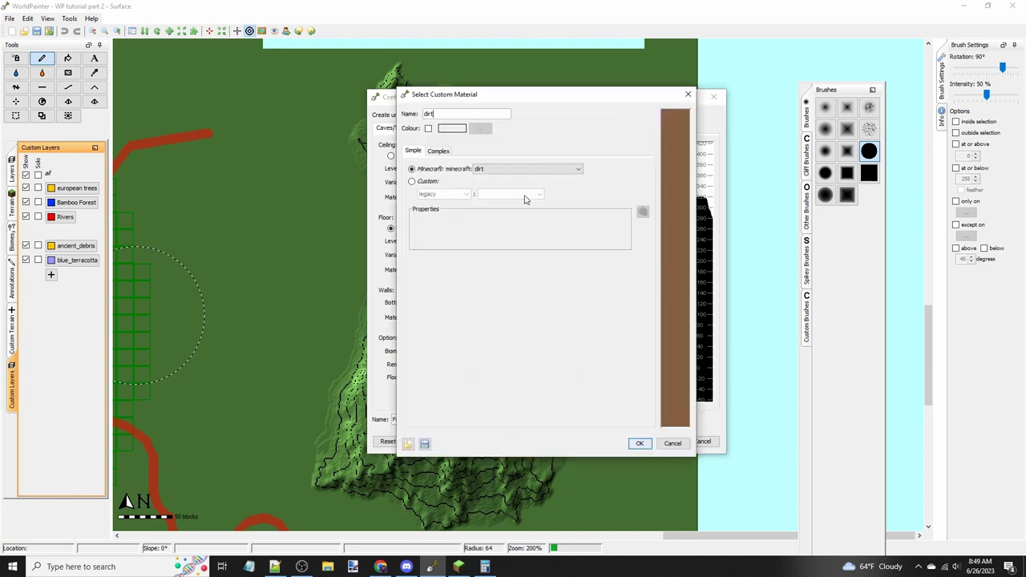
click(438, 151)
click(451, 273)
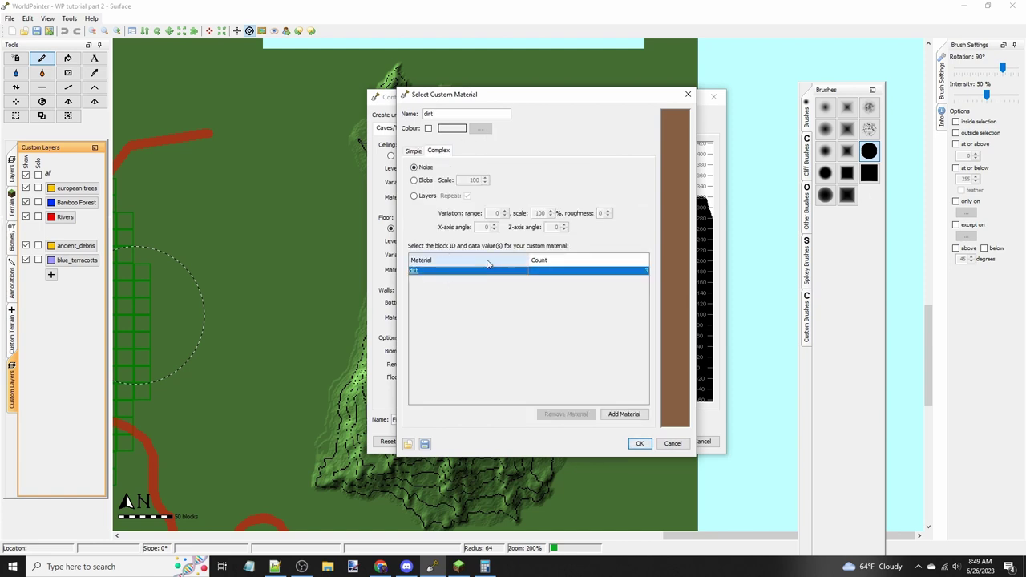
double_click(417, 273)
click(566, 234)
key(m)
key(m)
key(m)
key(m)
key(m)
key(m)
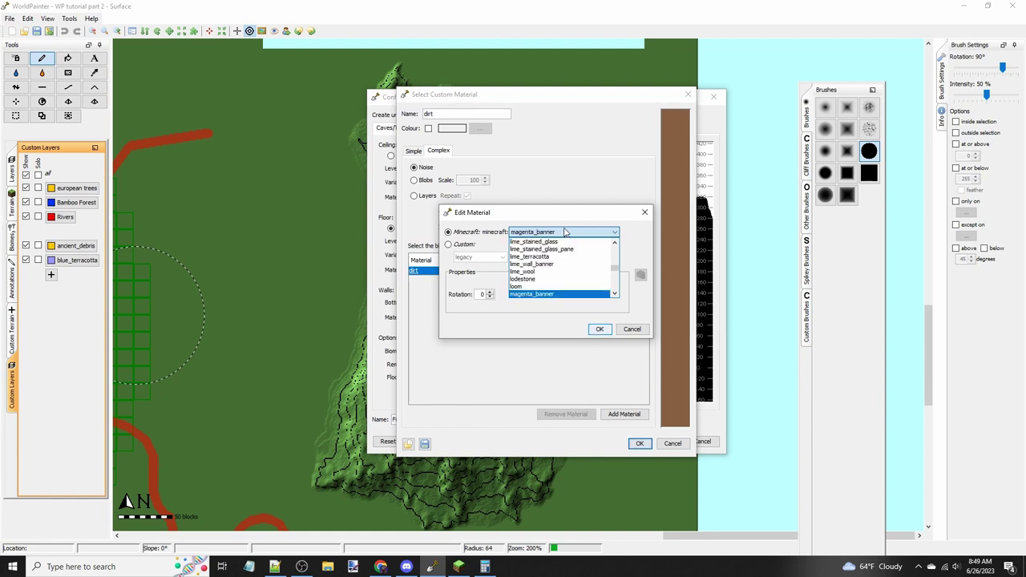
key(m)
key(m)
key(m)
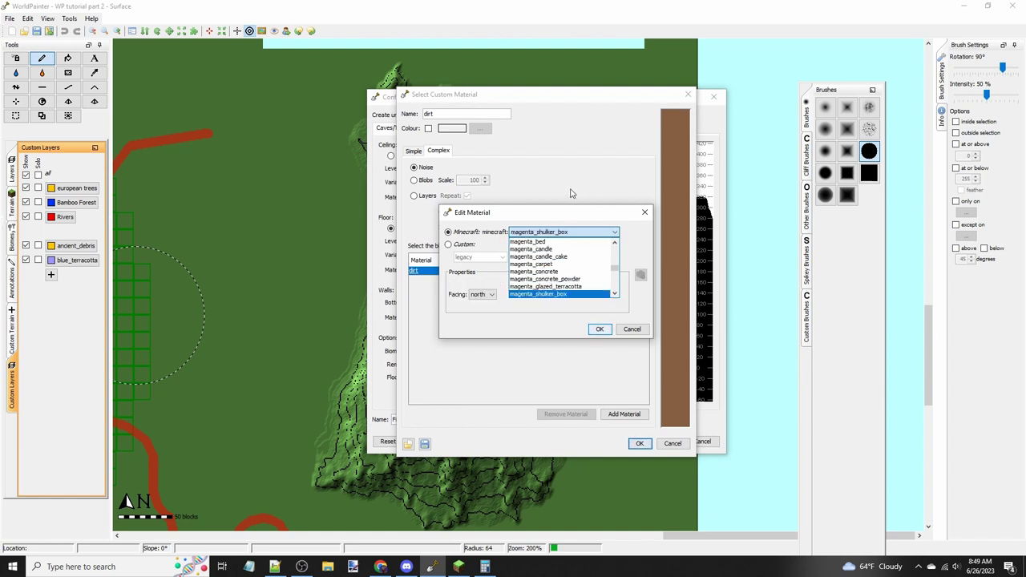
scroll(563, 278, up, 1)
text(nether_portal)
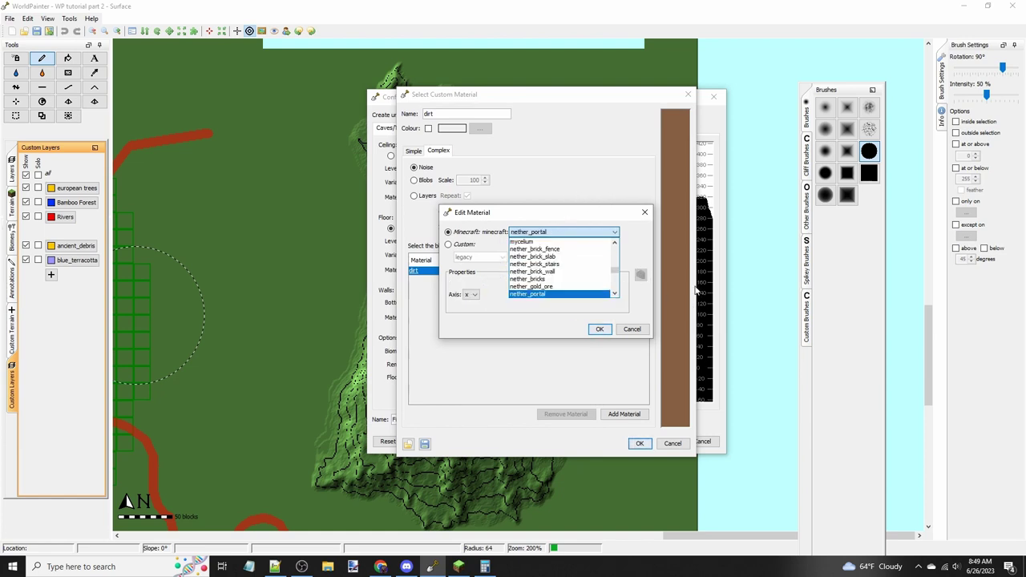
click(533, 278)
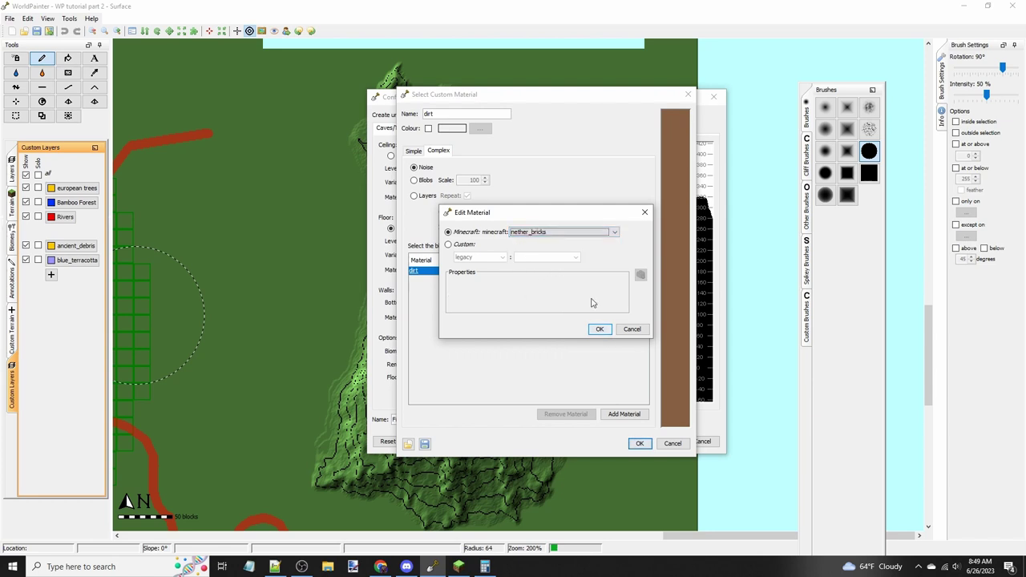
click(600, 328)
click(640, 444)
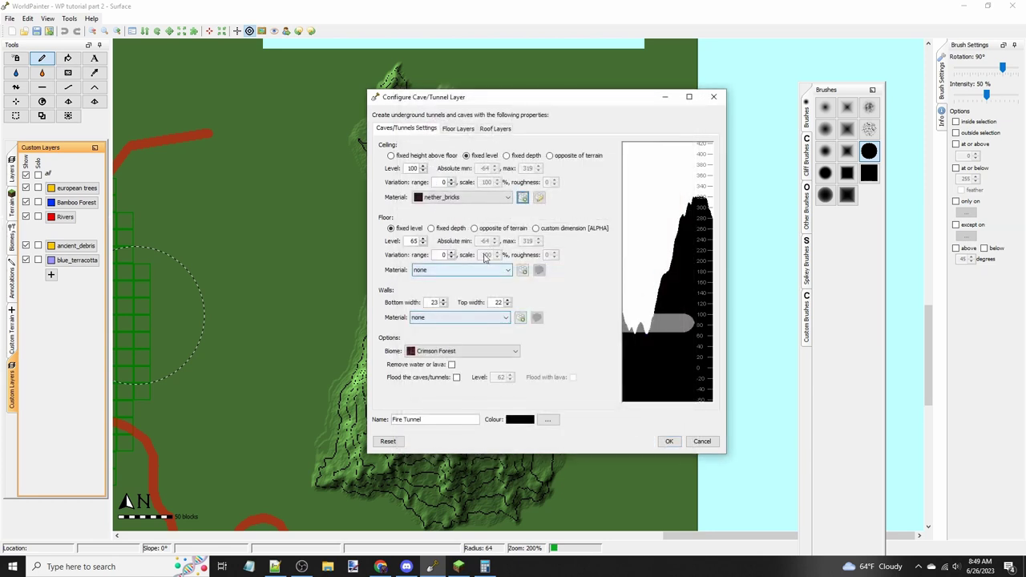
click(500, 269)
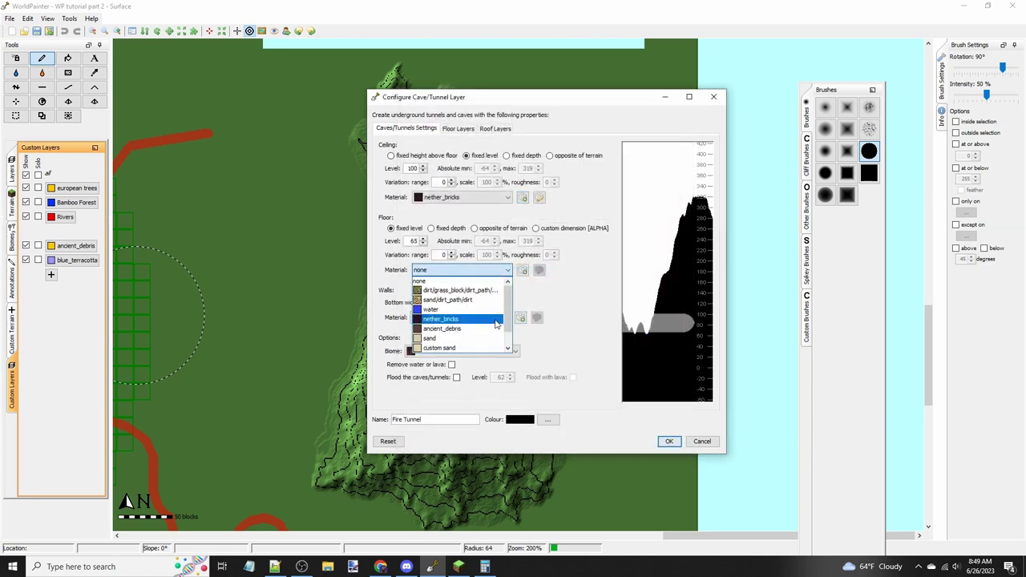
scroll(452, 315, down, 1)
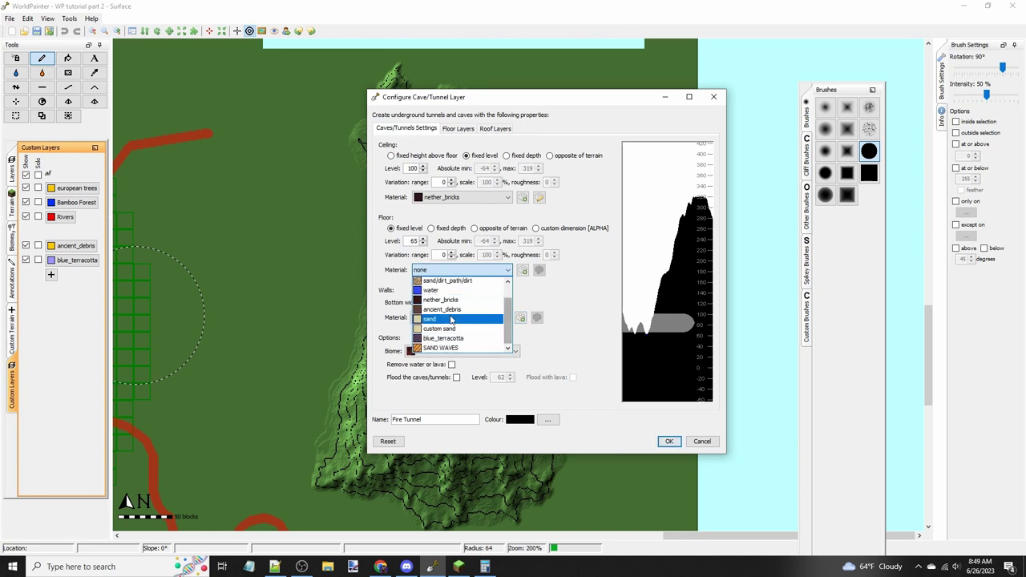
key(Escape)
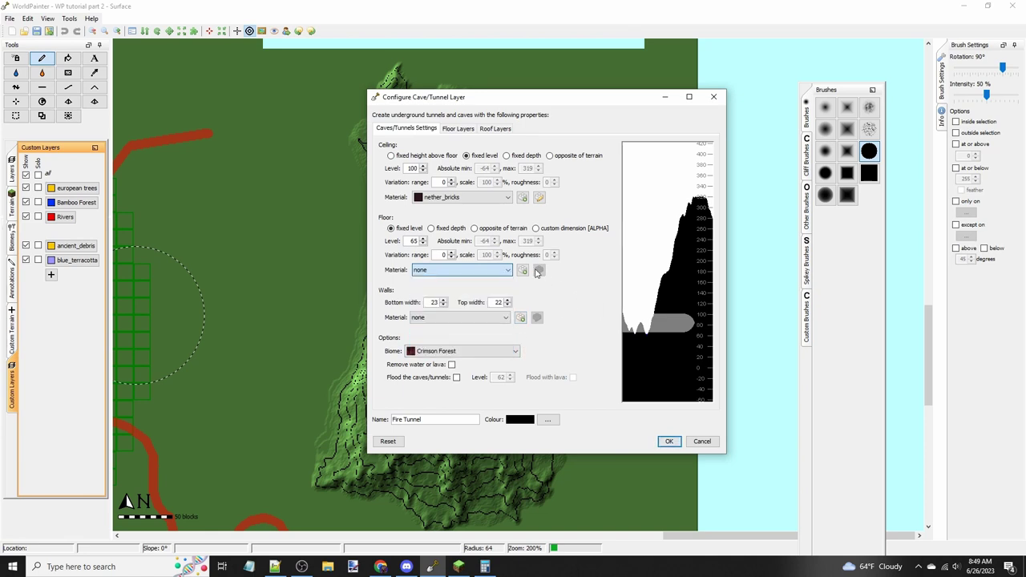
Step: Start a custom material for the tunnel floor and replace its dirt block with red_concrete
click(523, 270)
click(439, 150)
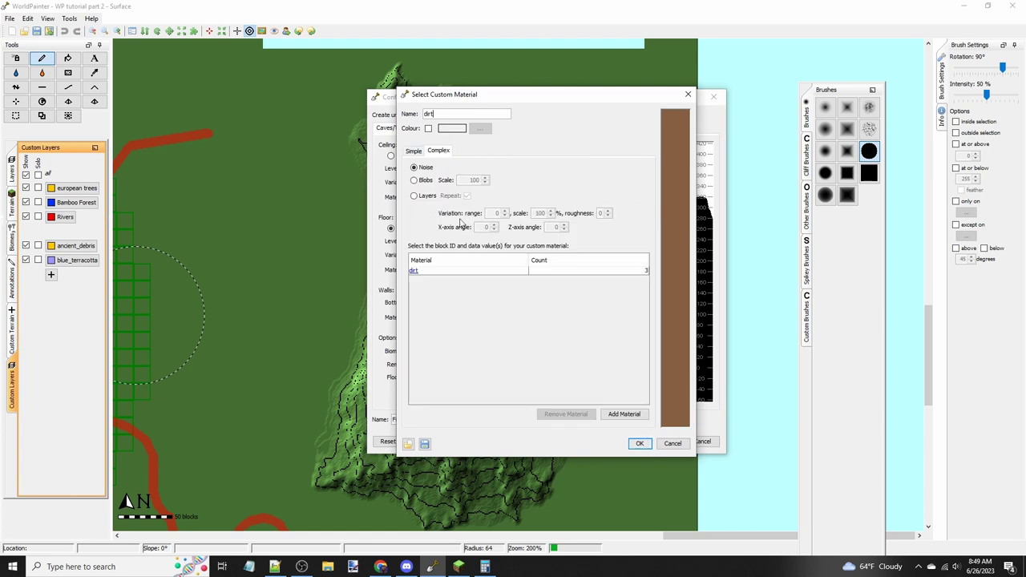
click(433, 272)
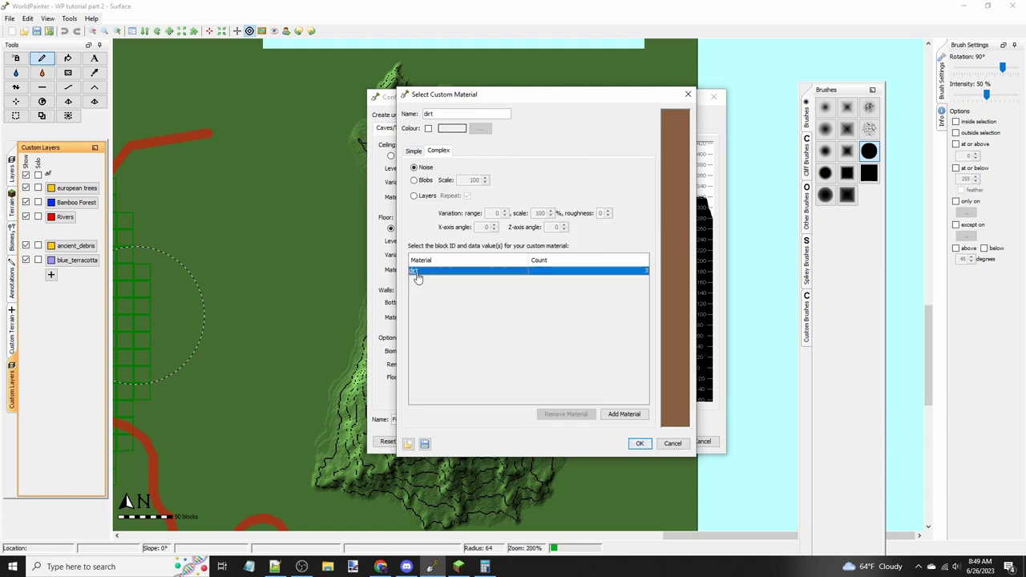
click(417, 274)
click(531, 232)
text(raw)
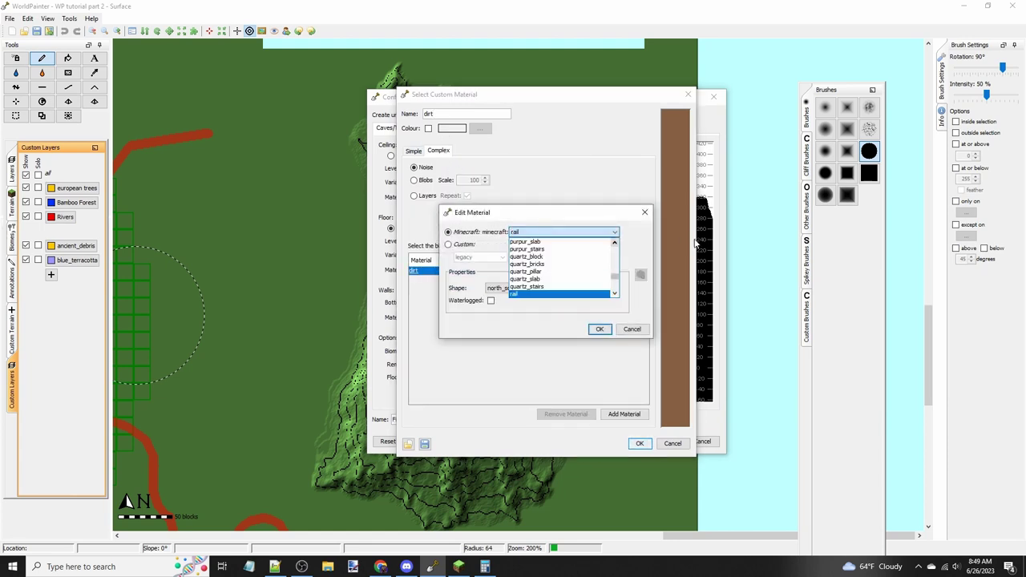
key(Down)
key(Down)
key(Down)
key(Down)
key(Down)
key(Down)
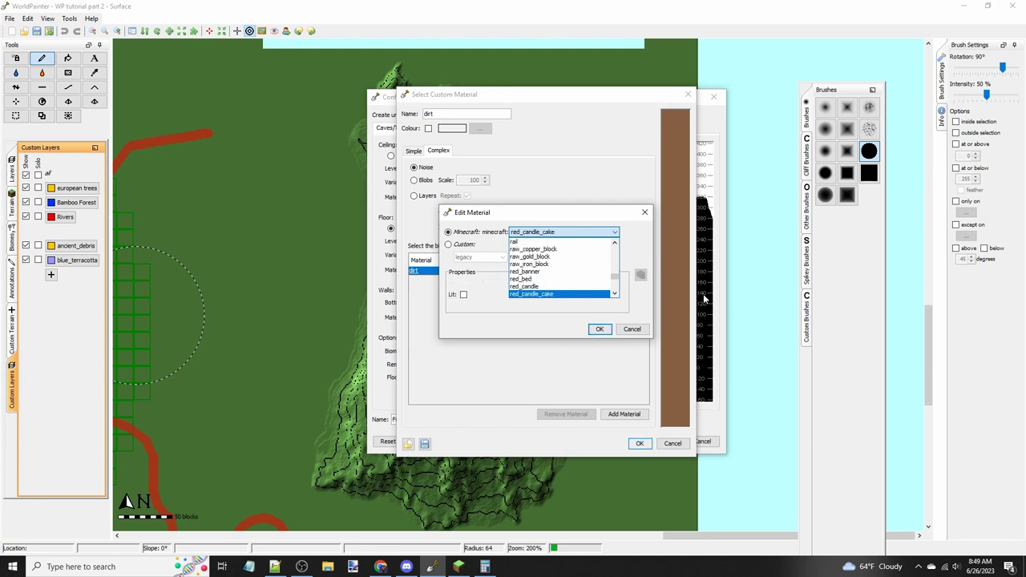
key(Down)
key(Down)
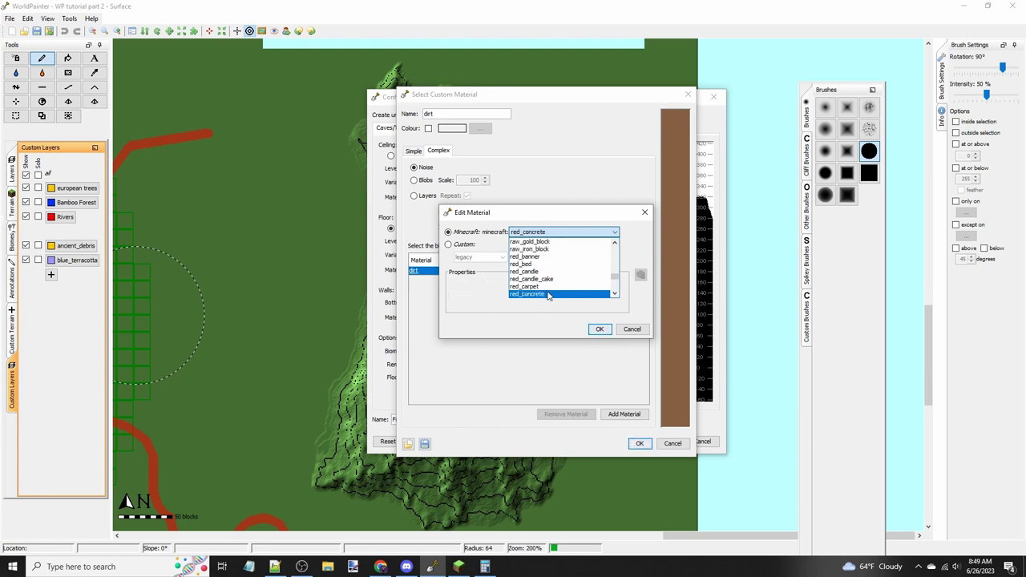
click(548, 295)
click(599, 329)
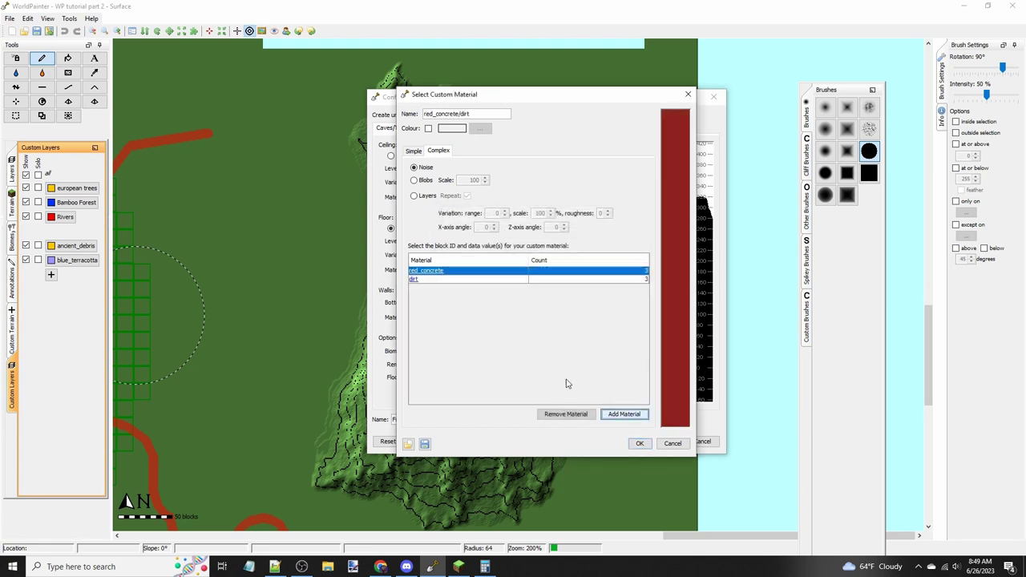
Step: Set the second block of the floor material to red_concrete_powder
click(414, 279)
double_click(414, 279)
text(rail)
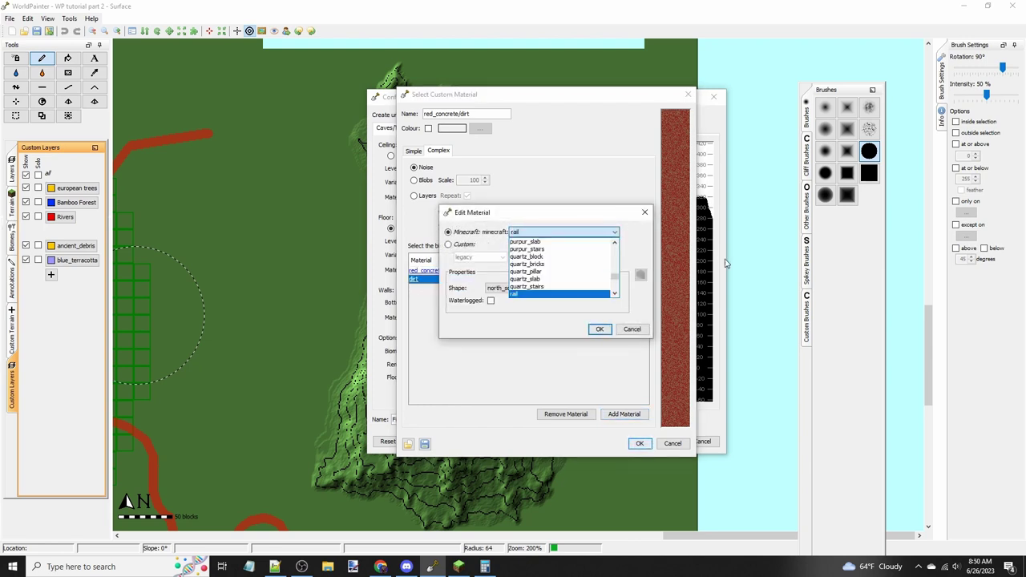
key(Down)
key(Down)
key(Down)
key(Down)
key(Down)
key(Down)
key(Down)
key(Down)
key(Down)
key(Down)
key(Down)
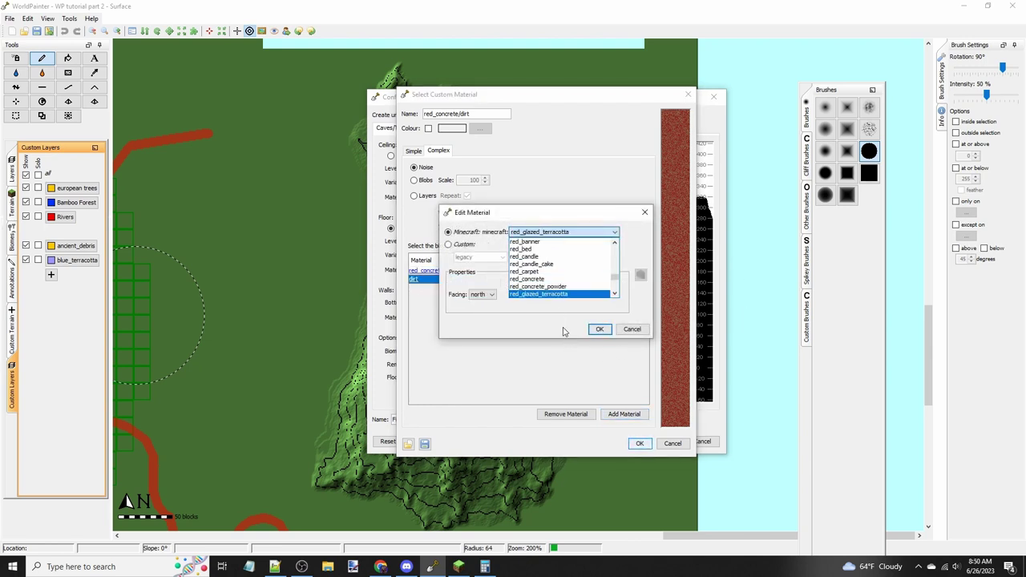
key(Up)
key(Return)
click(599, 328)
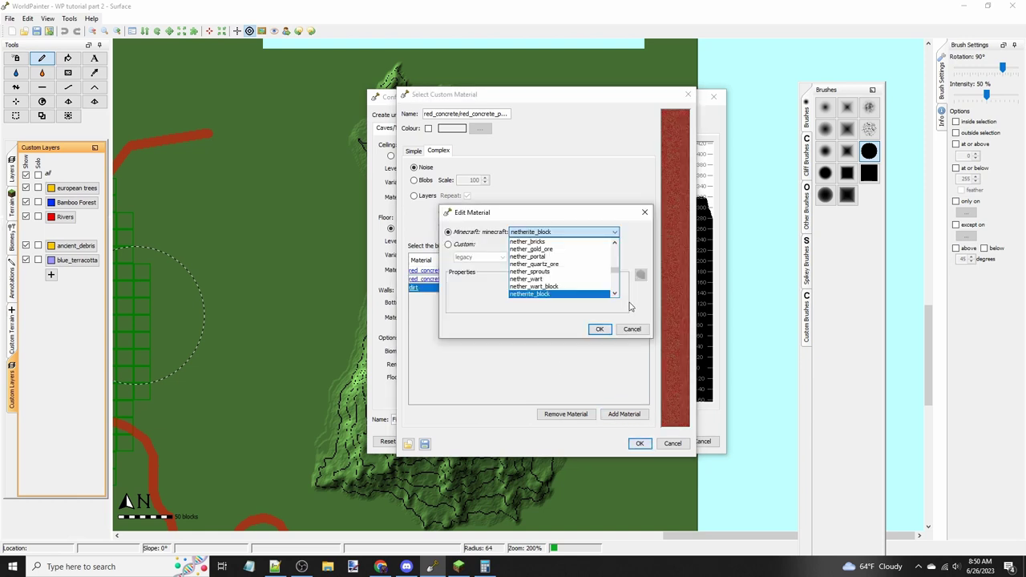
Step: Set the third block of the floor material to netherrack
key(Down)
click(532, 295)
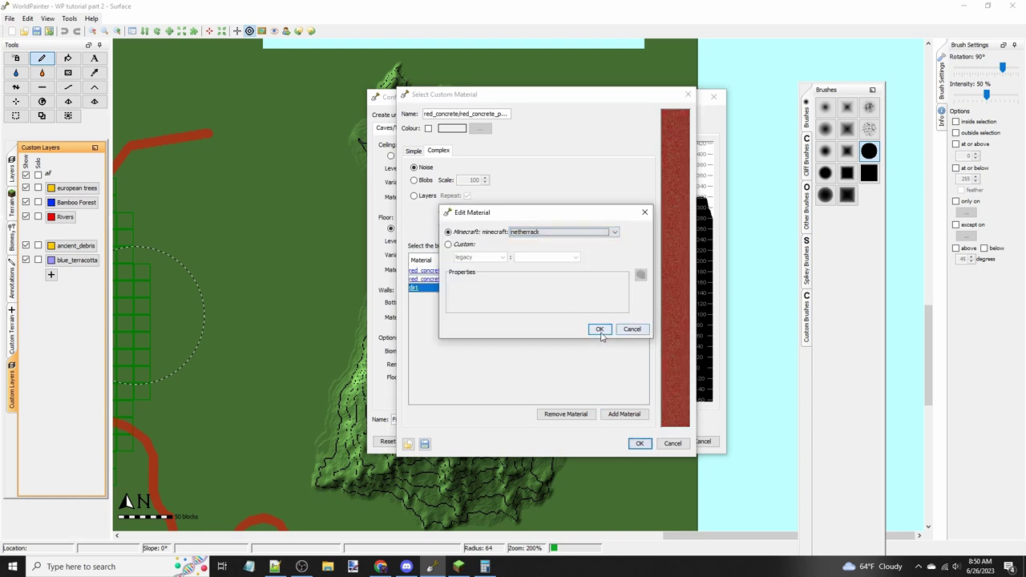
click(600, 328)
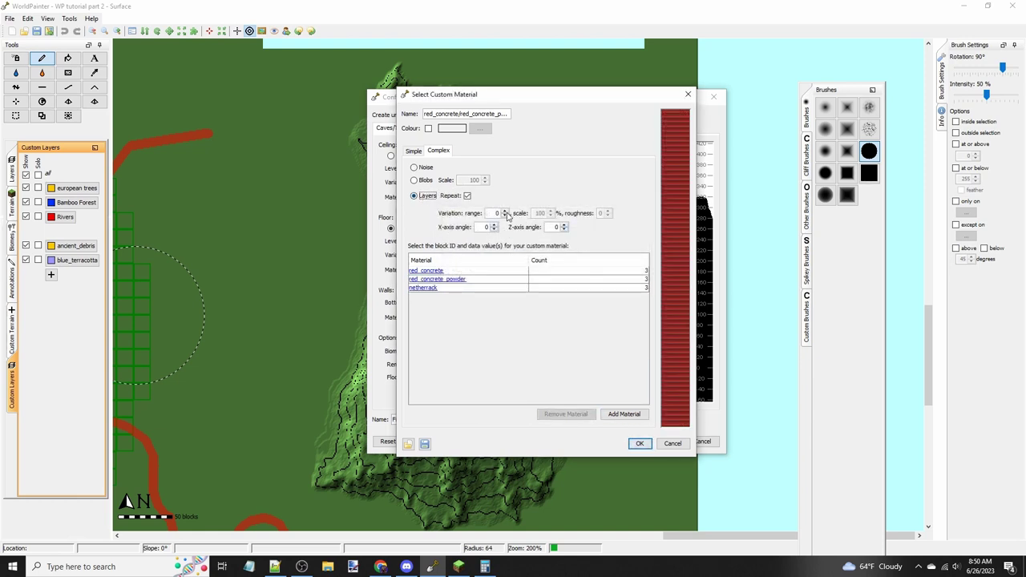
Step: Arrange the floor blocks in repeating layers with variation range 24, scale 200%, X-axis angle 15 and Z-axis angle 7, and accept the material
click(505, 210)
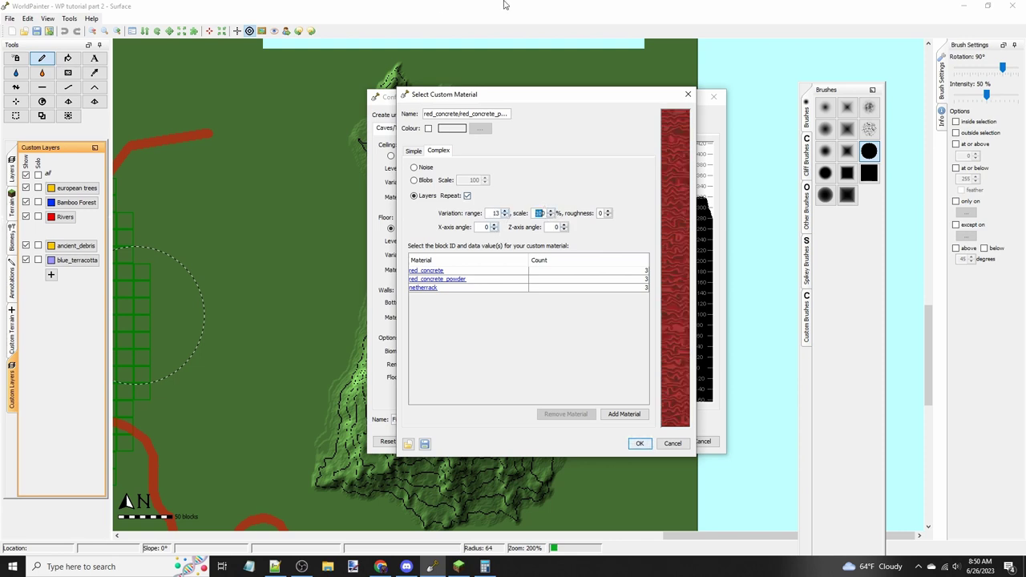
key(Tab)
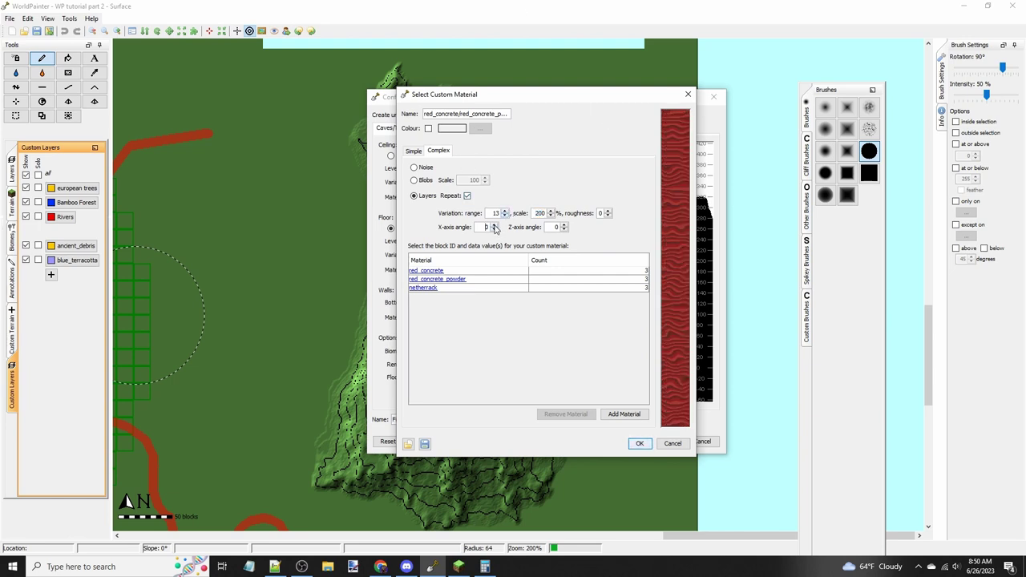
key(Tab)
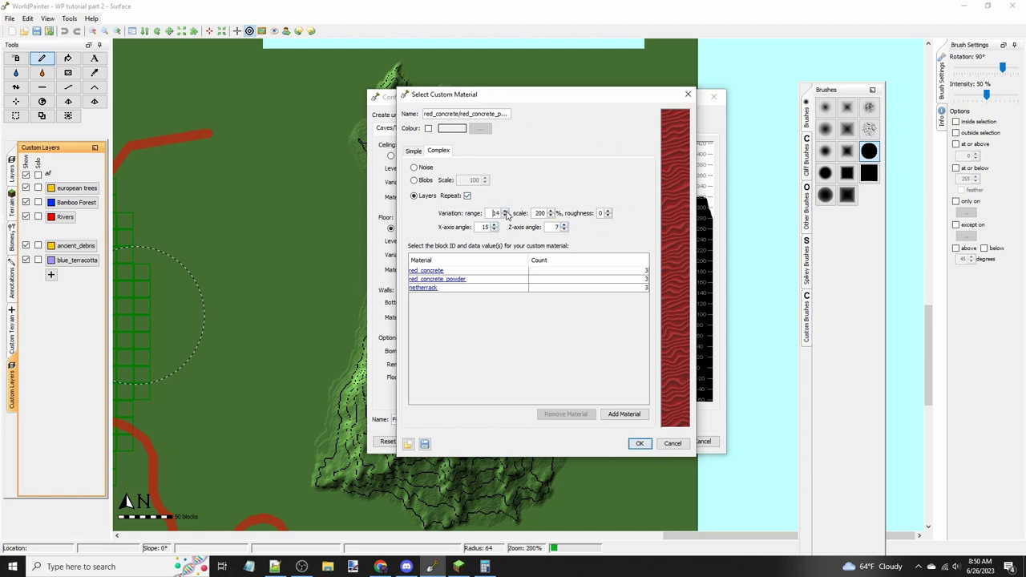
click(505, 210)
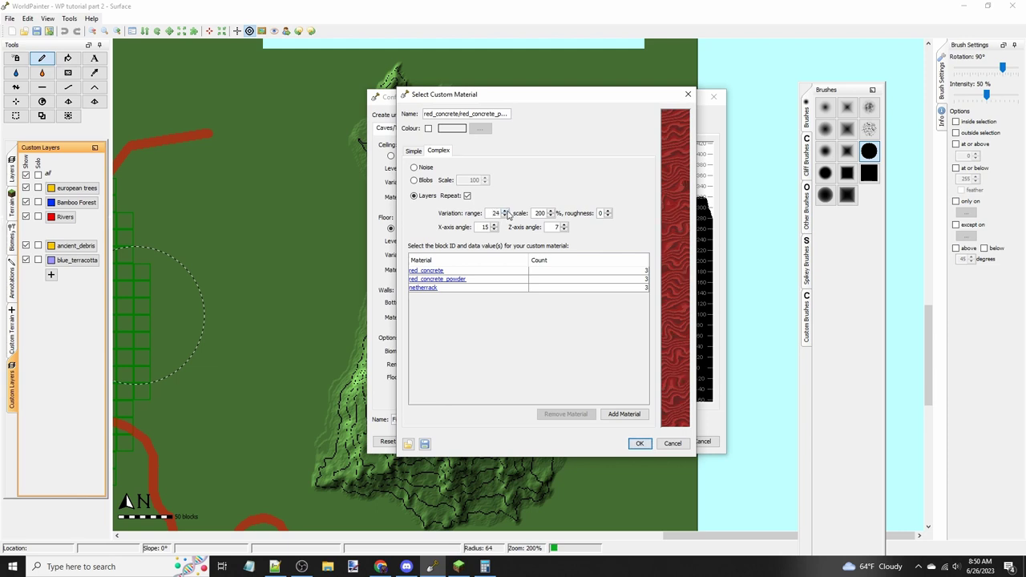
click(640, 443)
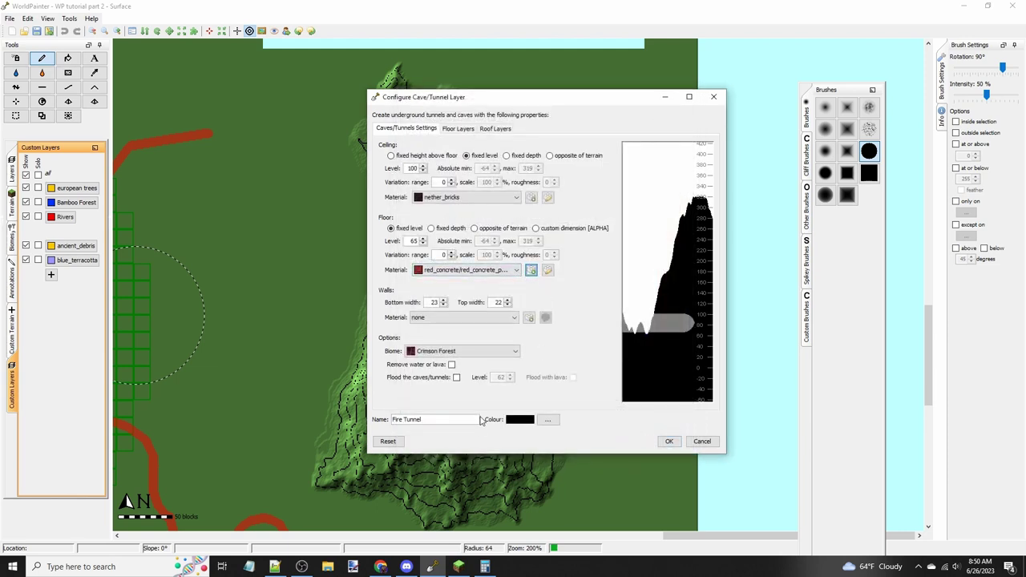
Step: Apply the red_concrete mix to the tunnel walls as well, and open the Fire Tunnel layer's floor layer settings
click(479, 317)
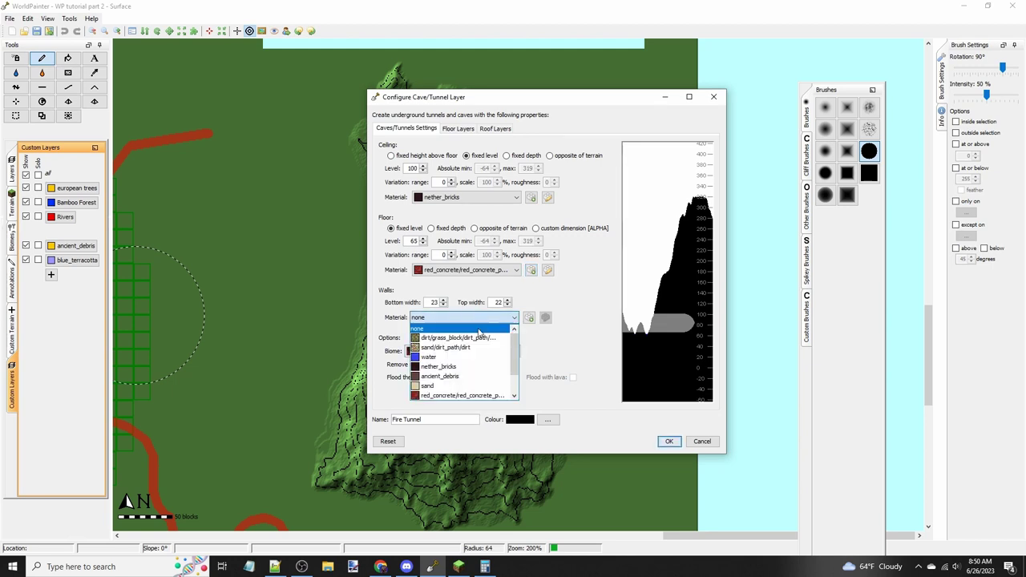
scroll(481, 361, down, 2)
click(483, 364)
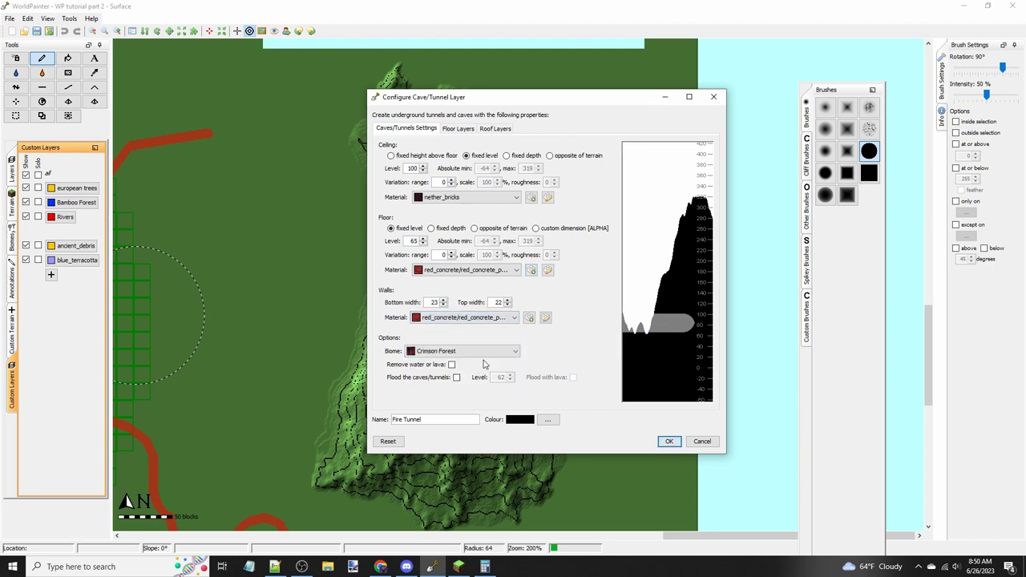
click(466, 133)
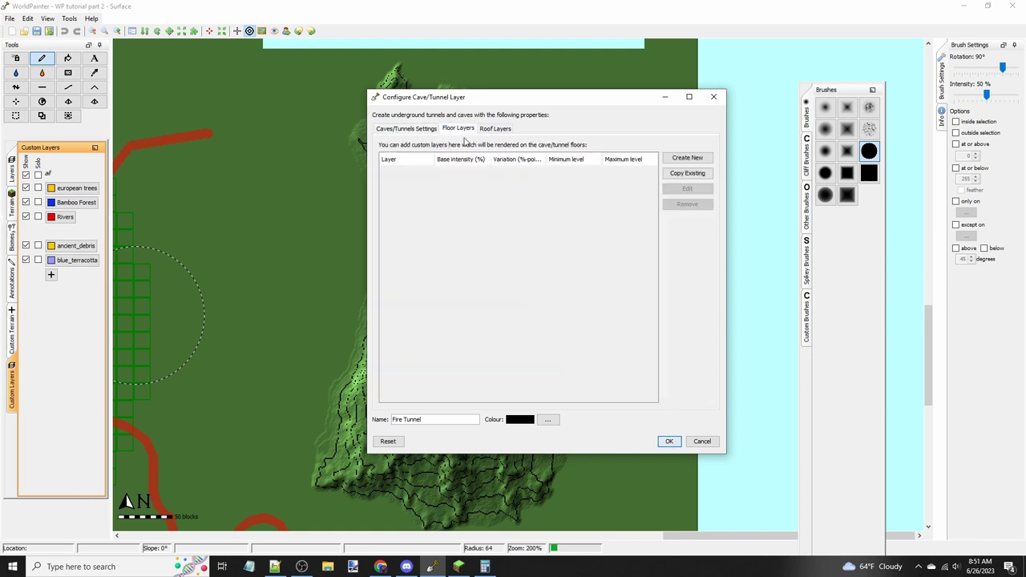
Step: Create a custom objects layer for the tunnel floor and browse for objects in the Rocks Fire Nether Mushroom Moss folder
click(687, 158)
click(743, 163)
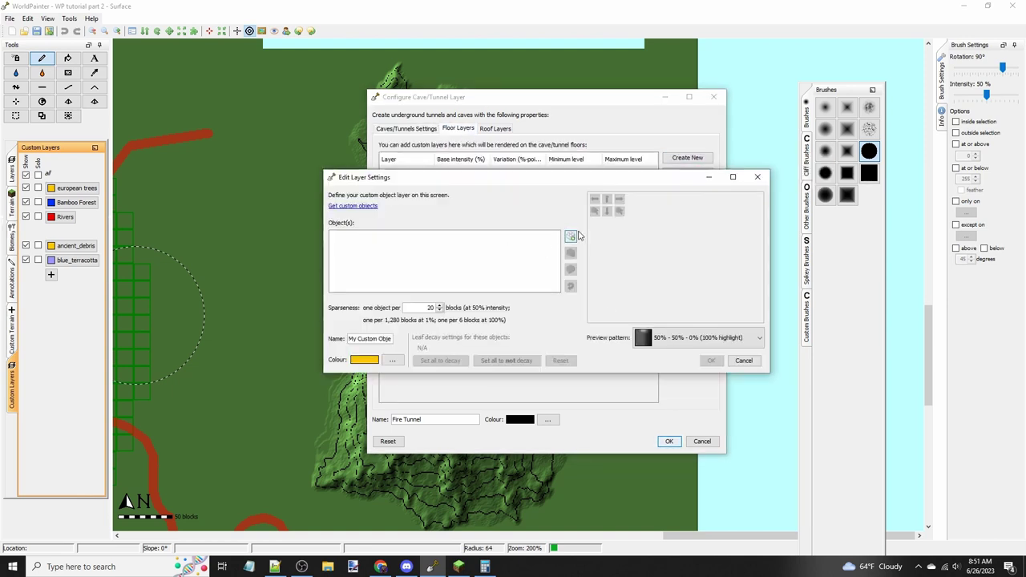
click(571, 237)
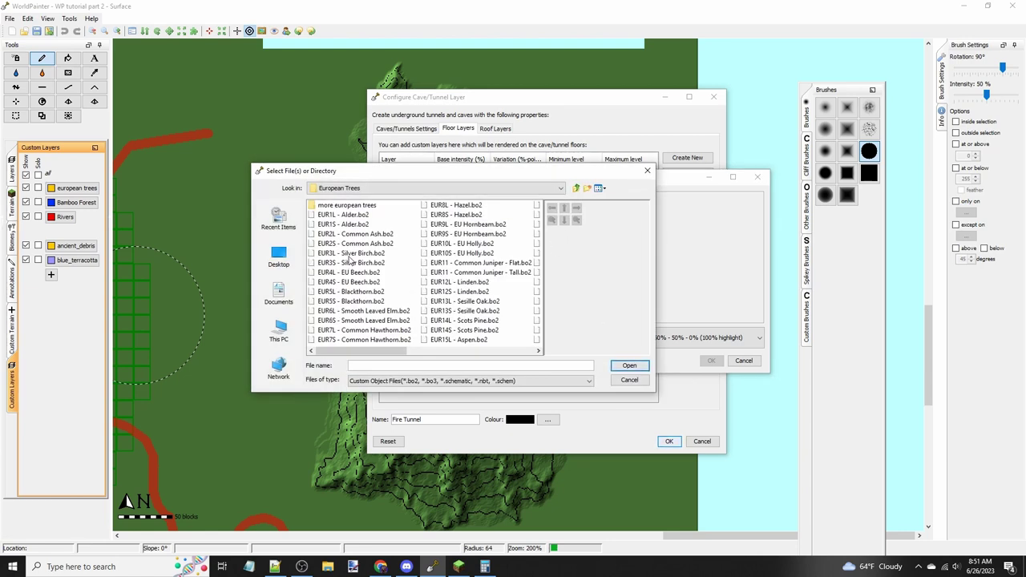
click(585, 187)
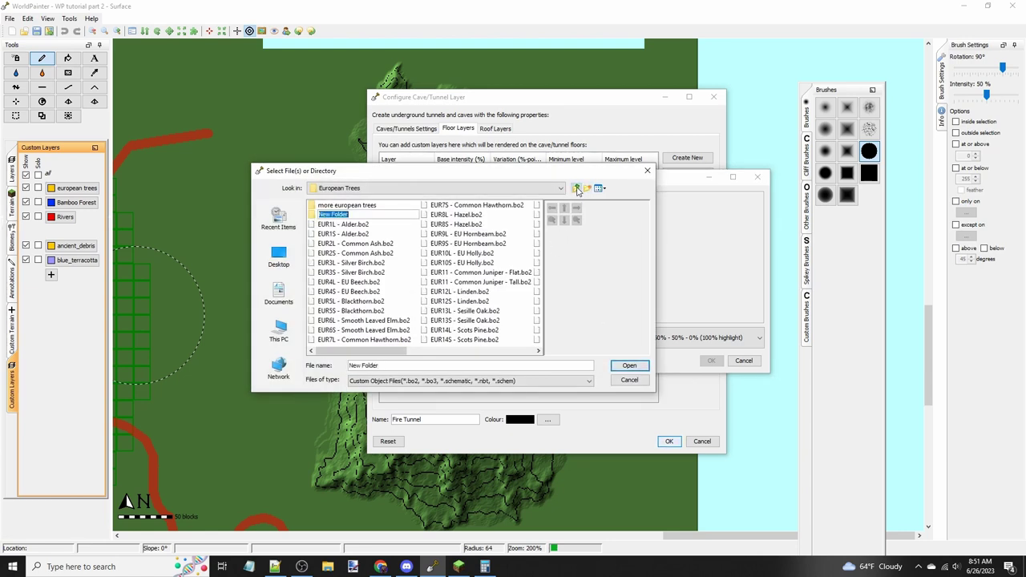
click(576, 188)
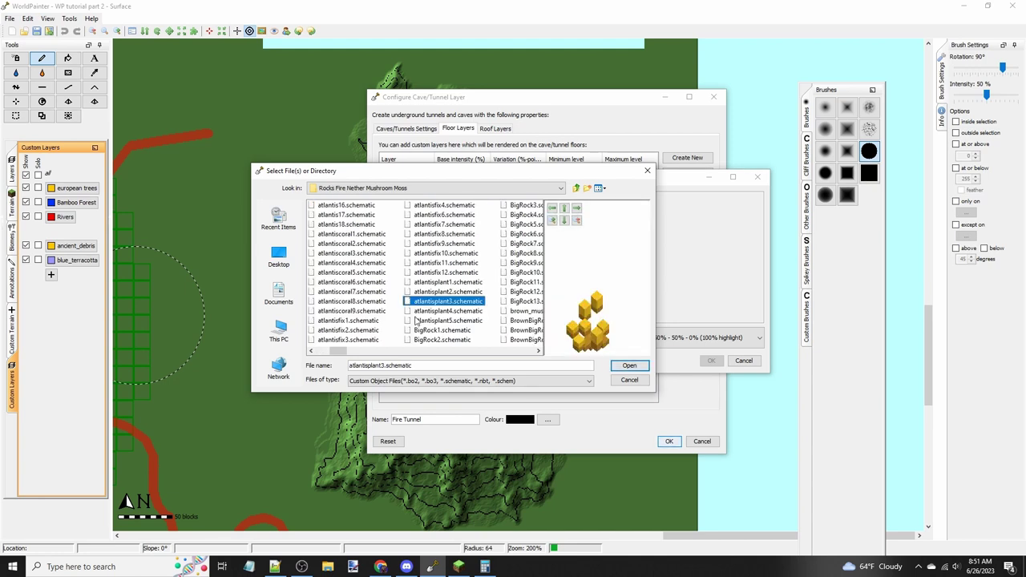
Step: Find the crim .schem files in the folder and add them, including crim10 to crim16, to the floor objects layer
key(Right)
key(Right)
key(Right)
key(Right)
key(Right)
key(Right)
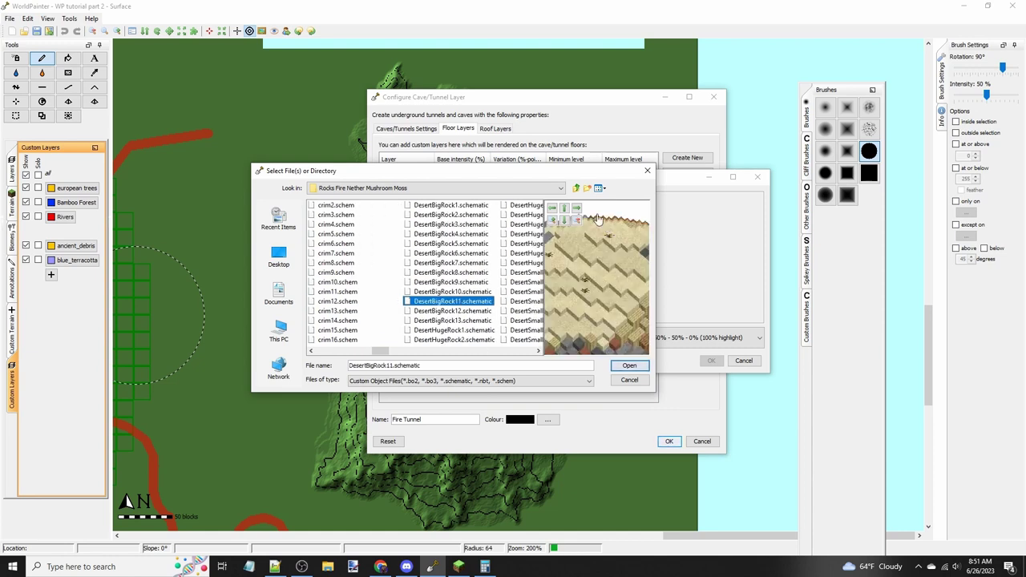
key(Left)
click(339, 319)
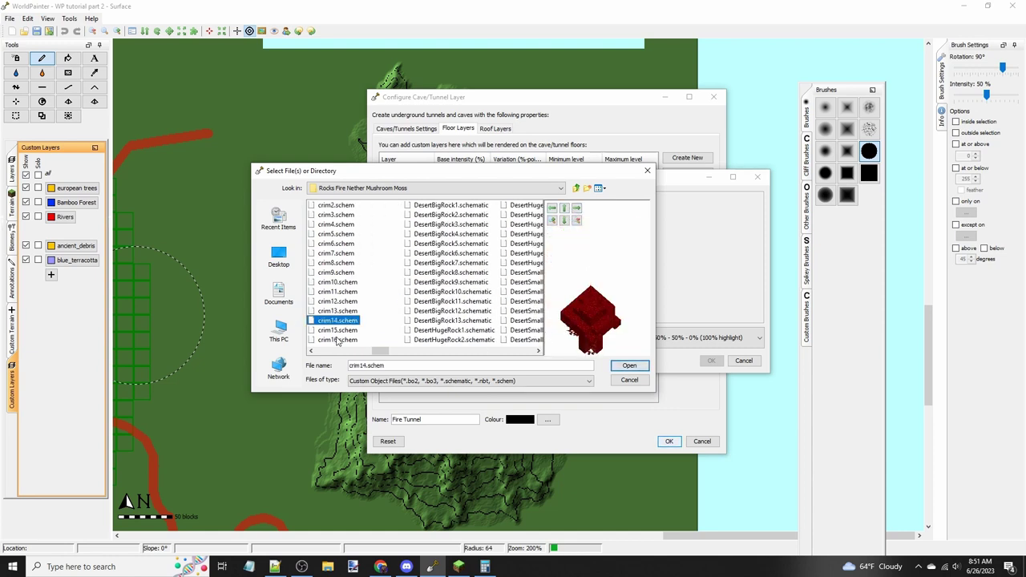
click(336, 338)
ctrl+click(336, 328)
ctrl+click(336, 319)
ctrl+click(335, 310)
ctrl+click(335, 308)
key(shift+Up)
key(shift+Up)
key(shift+Up)
key(shift+Up)
key(shift+Up)
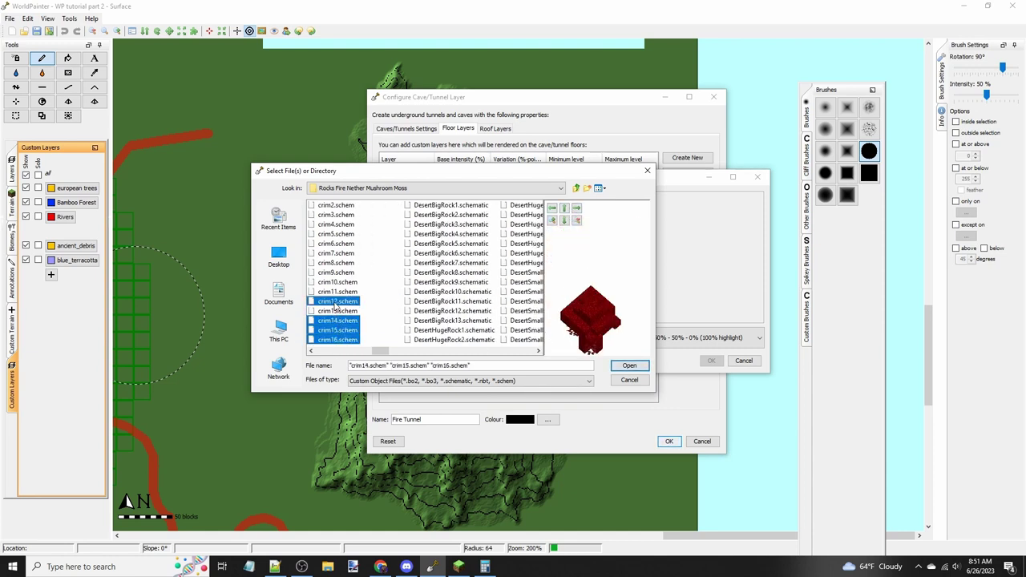
click(627, 365)
Step: Add the Vulcanic Magma Spikes objects from the Spikes and thorns folder to the floor objects layer
click(569, 237)
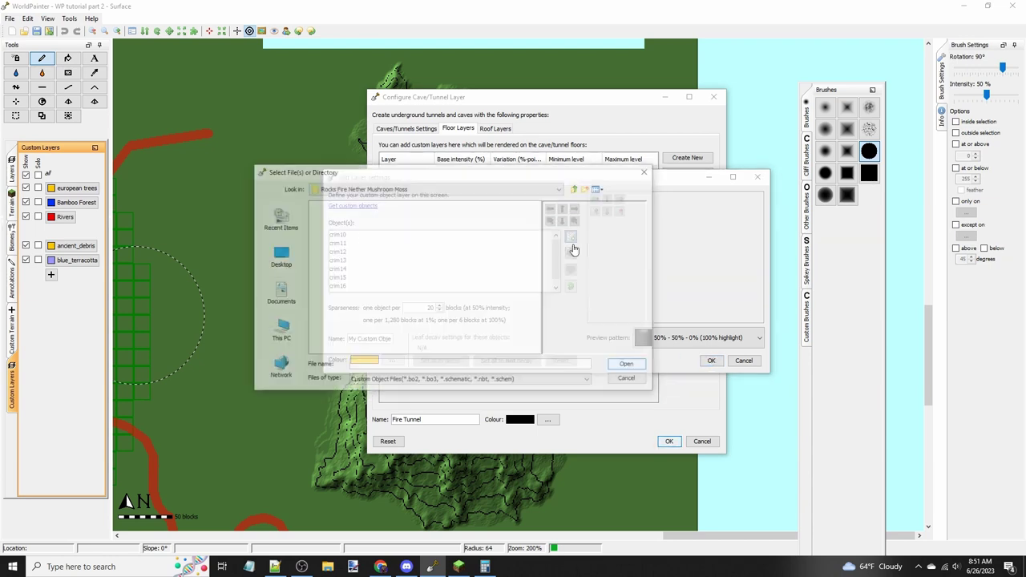
click(575, 188)
click(504, 254)
double_click(398, 255)
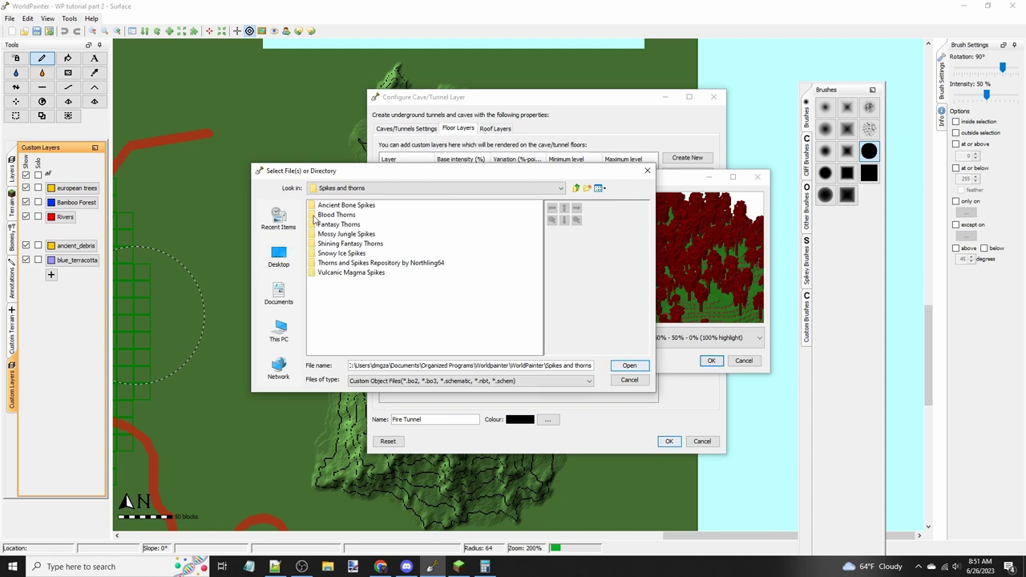
click(316, 273)
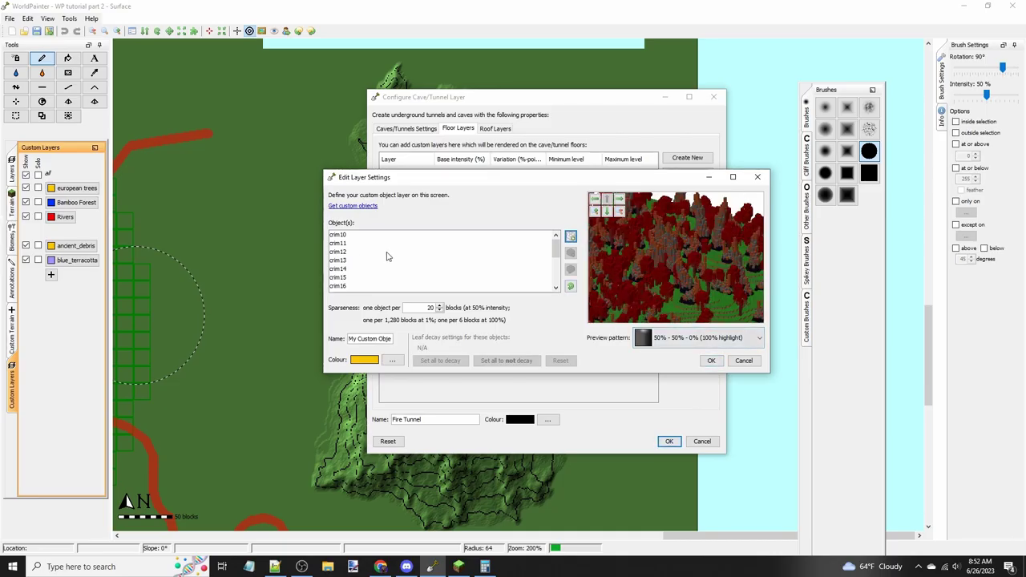
Step: Set the vertical (Y axis) offset of the VMS_9 spike to -2 and accept its attributes
scroll(345, 280, down, 10)
double_click(345, 289)
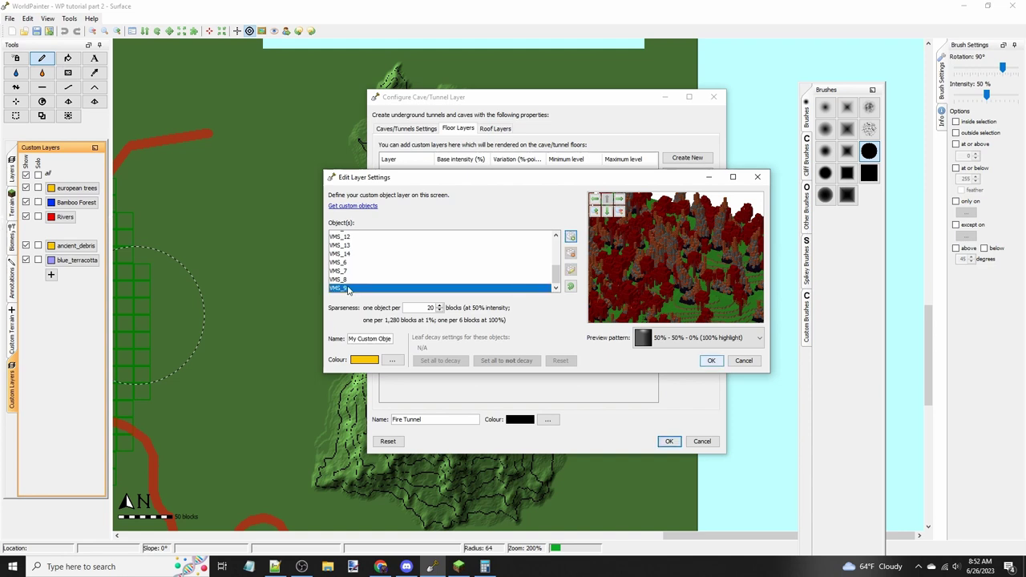
click(302, 158)
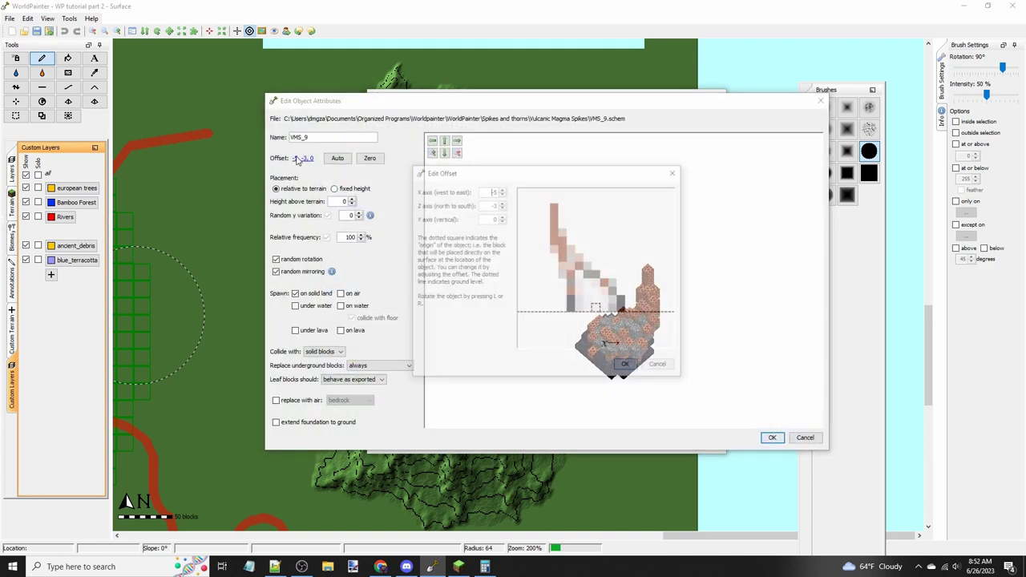
click(503, 223)
click(502, 222)
click(627, 366)
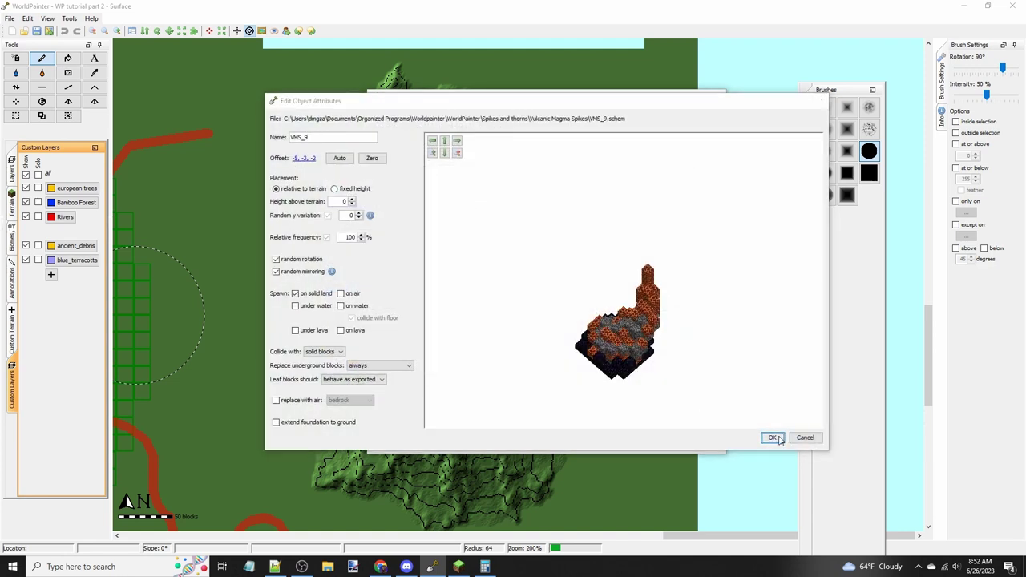
click(772, 436)
Step: Set the vertical (Y axis) offset of the VMS_8 spike to -2 and accept its attributes
double_click(353, 279)
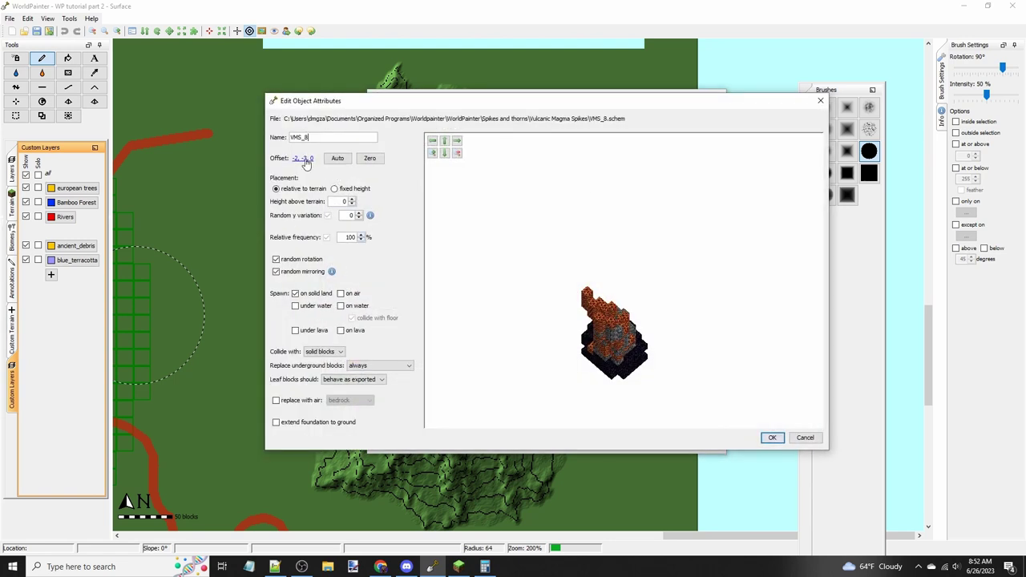
click(303, 160)
click(502, 222)
click(503, 222)
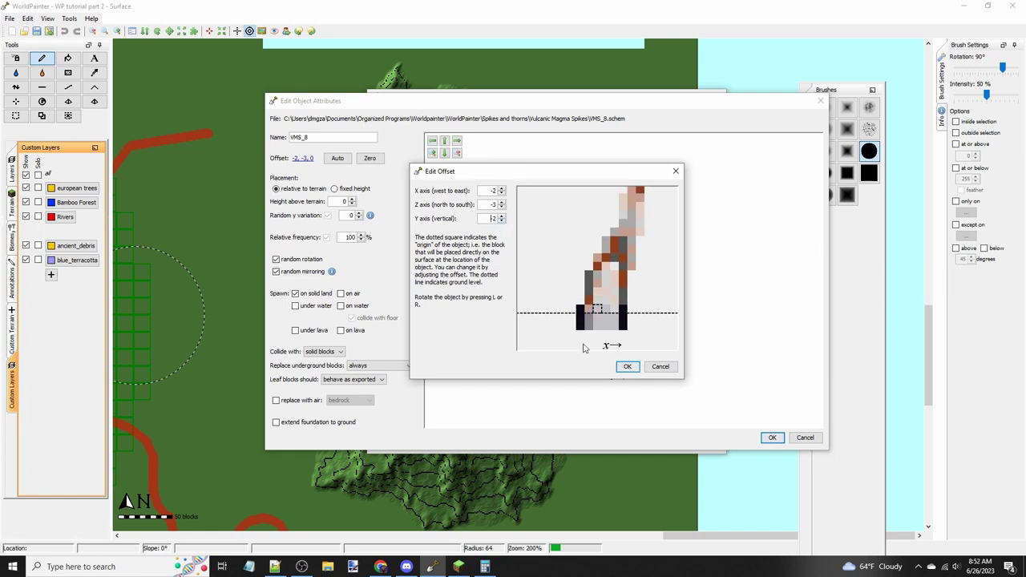
click(627, 366)
click(772, 437)
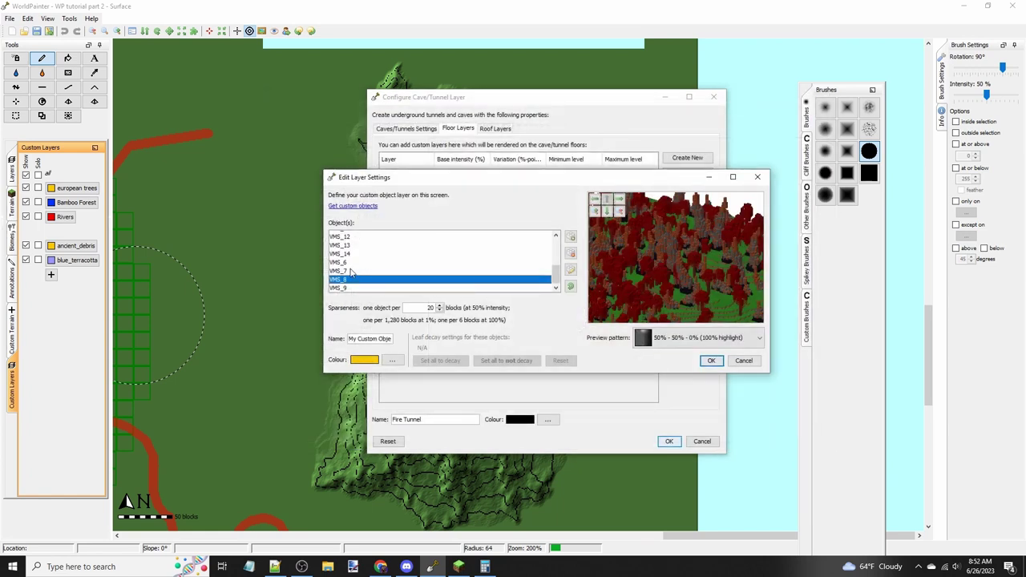
Step: Set the vertical (Y axis) offset of the VMS_7 spike to -2 and accept its attributes
click(340, 271)
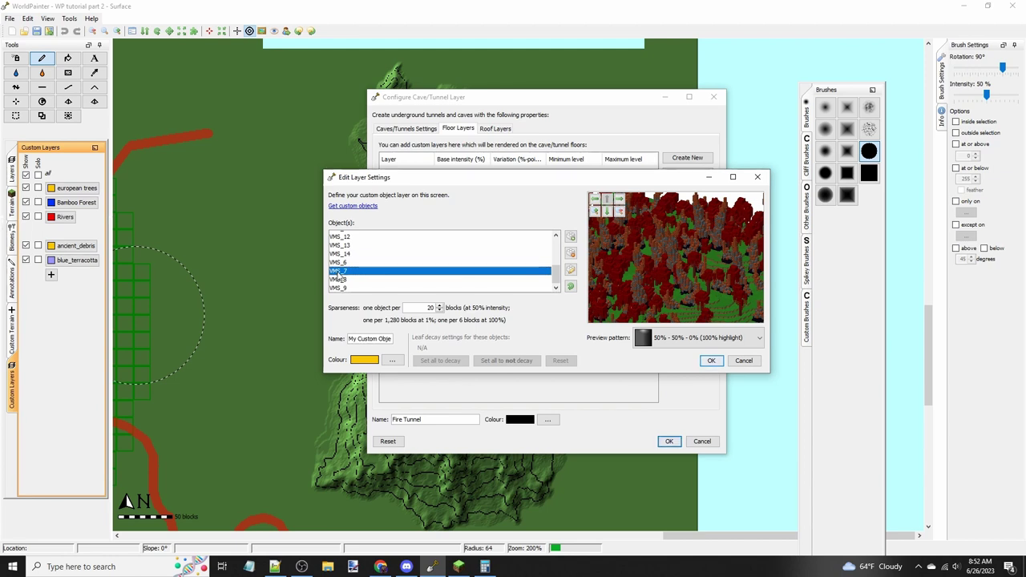
click(569, 270)
click(300, 160)
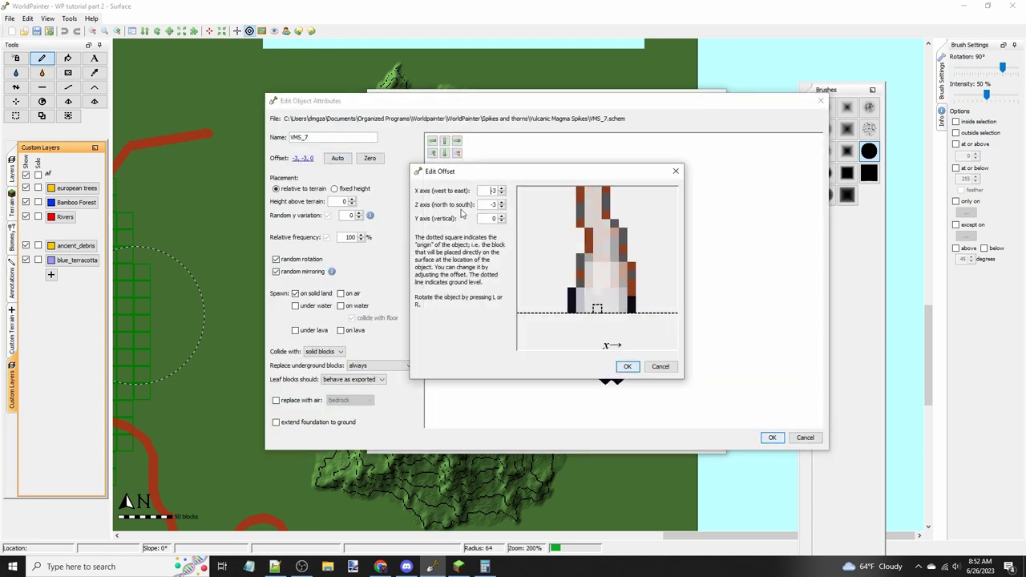
click(502, 224)
click(502, 223)
click(626, 365)
click(771, 437)
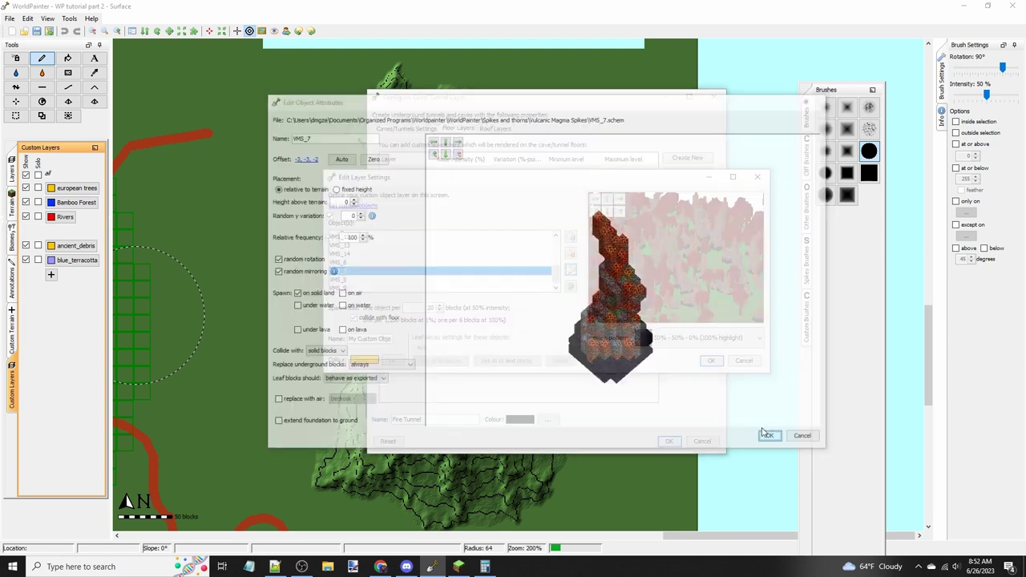
Step: Set the vertical (Y axis) offset of the VMS_6 spike to -2 and accept its attributes
click(339, 263)
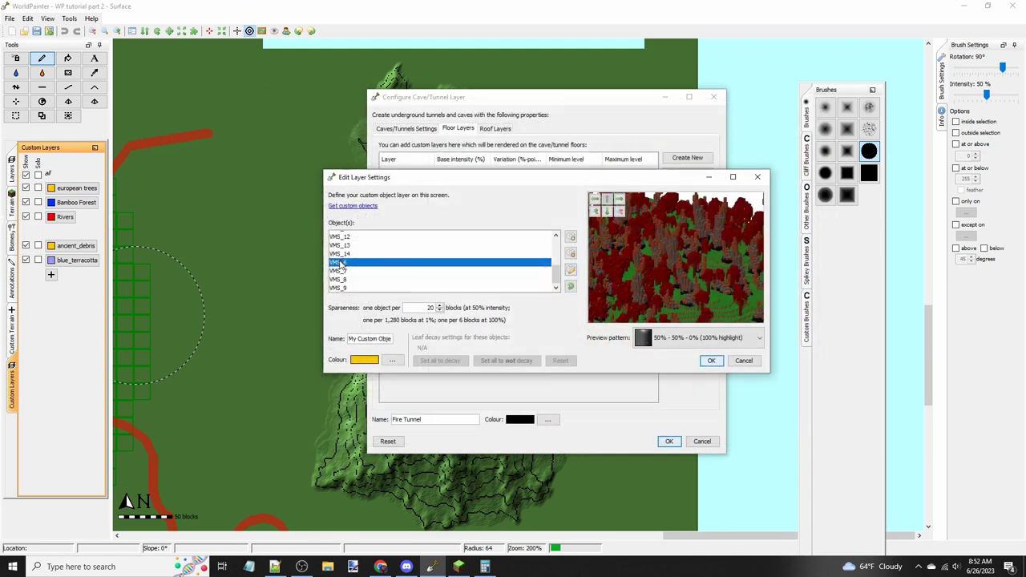
click(569, 269)
click(305, 161)
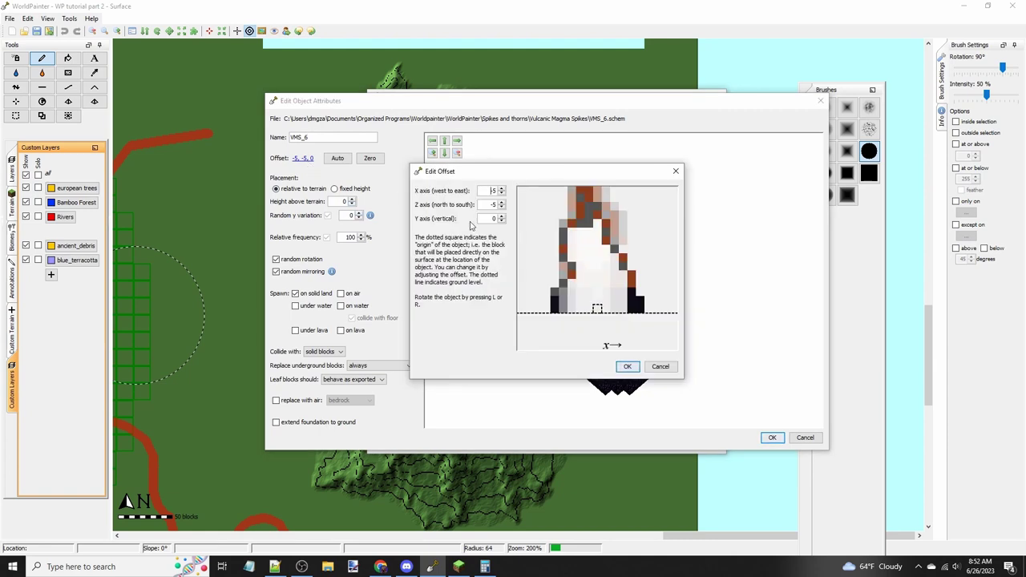
click(500, 224)
click(500, 224)
click(631, 366)
click(772, 437)
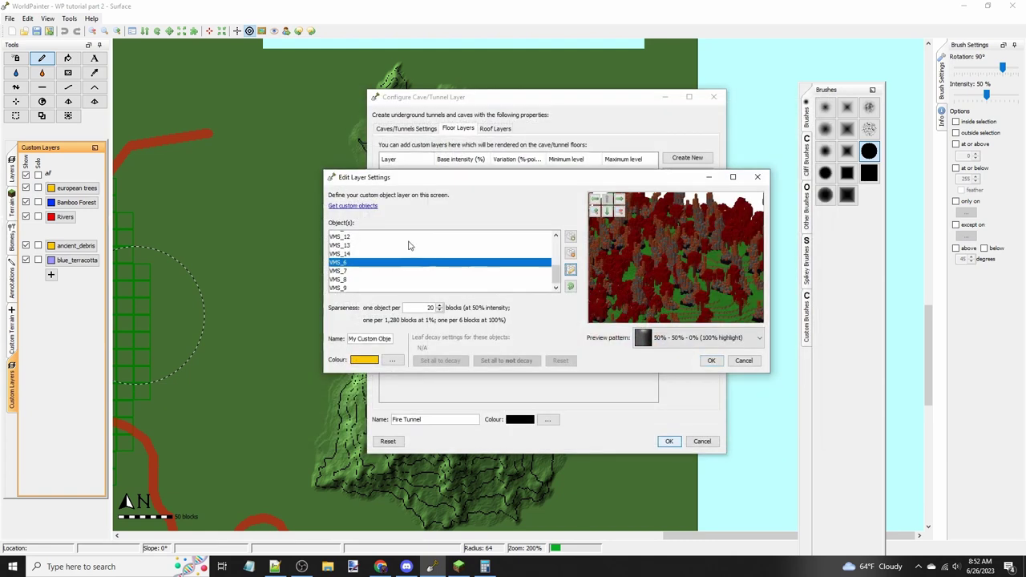
Step: Open the object attributes of the VMS_14 spike
click(351, 254)
click(569, 269)
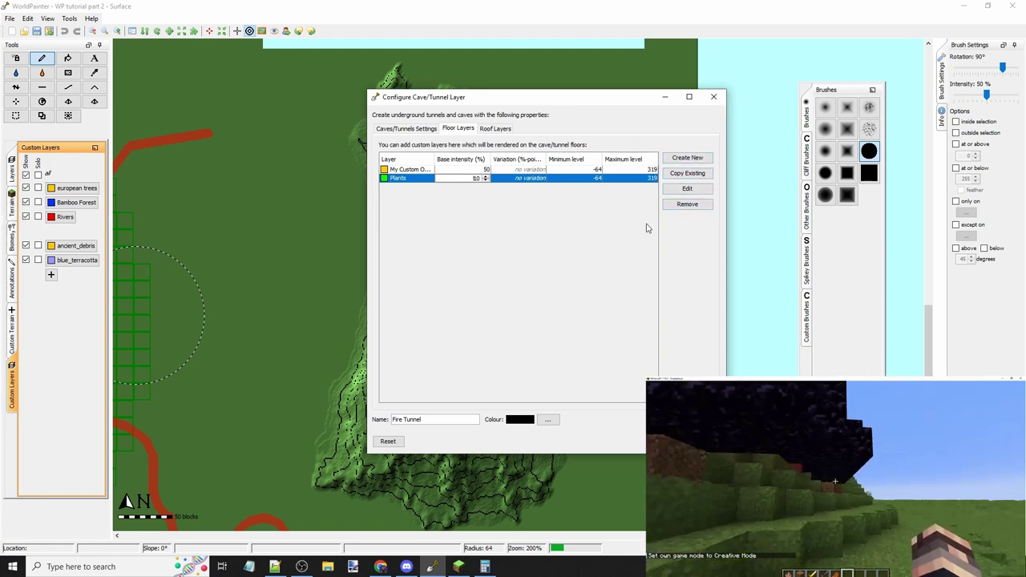
Step: Open the Fire Tunnel layer's roof layer settings
click(505, 130)
click(689, 174)
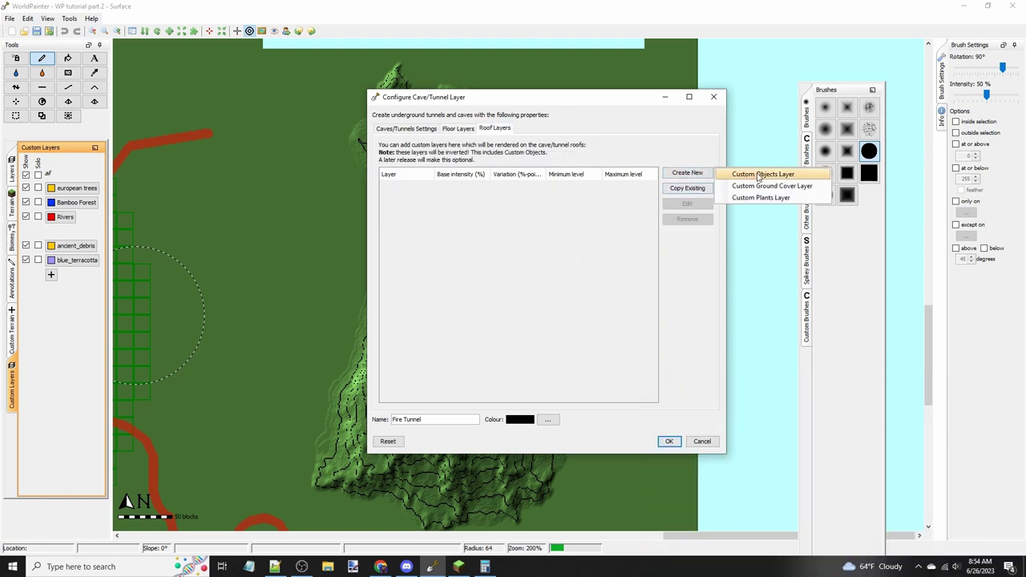
click(759, 197)
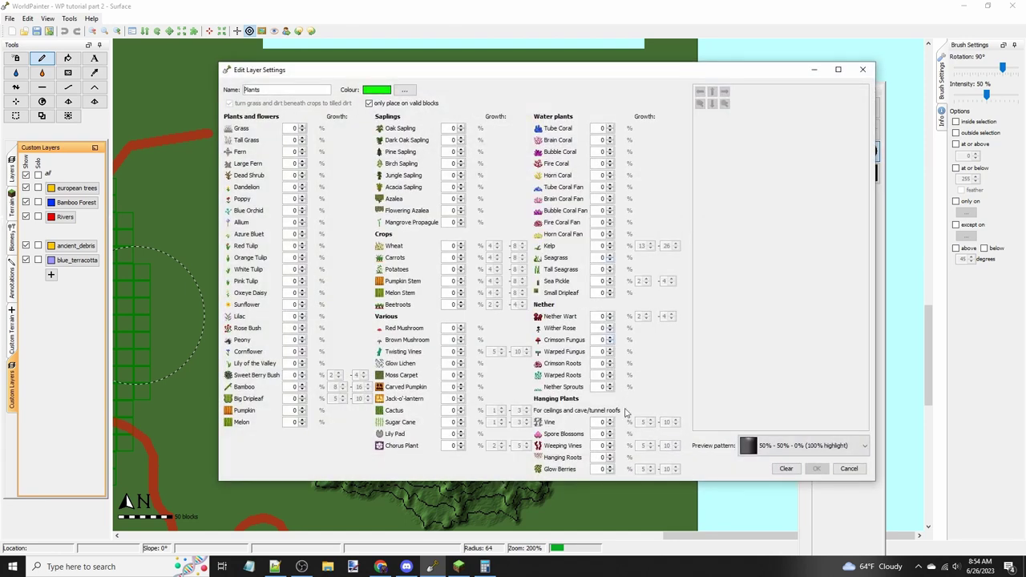
click(862, 68)
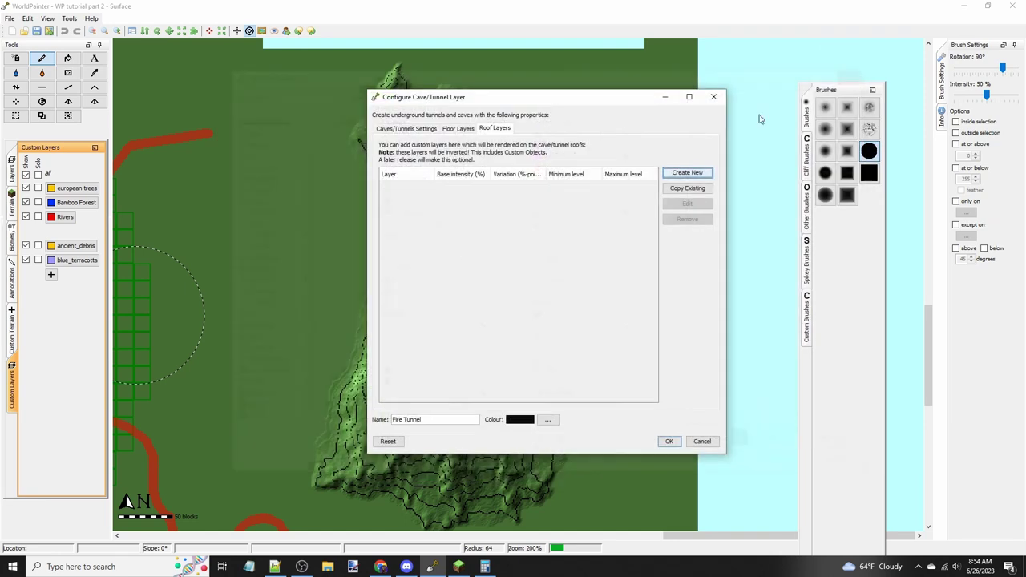
Step: Create a custom plants layer for the tunnel roof with Weeping Vines, Hanging Roots and Glow Berries at 1 each
click(687, 173)
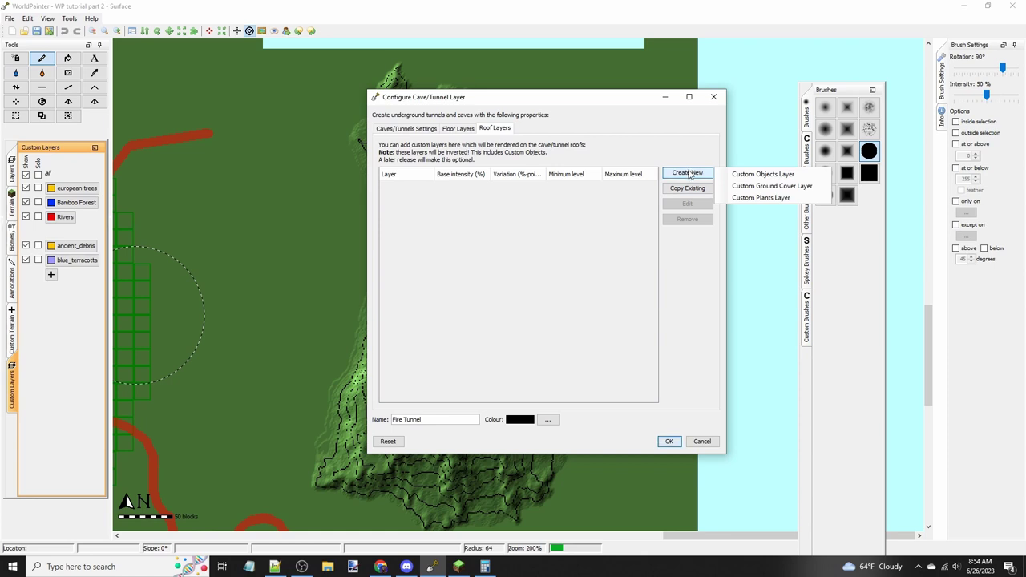
click(763, 198)
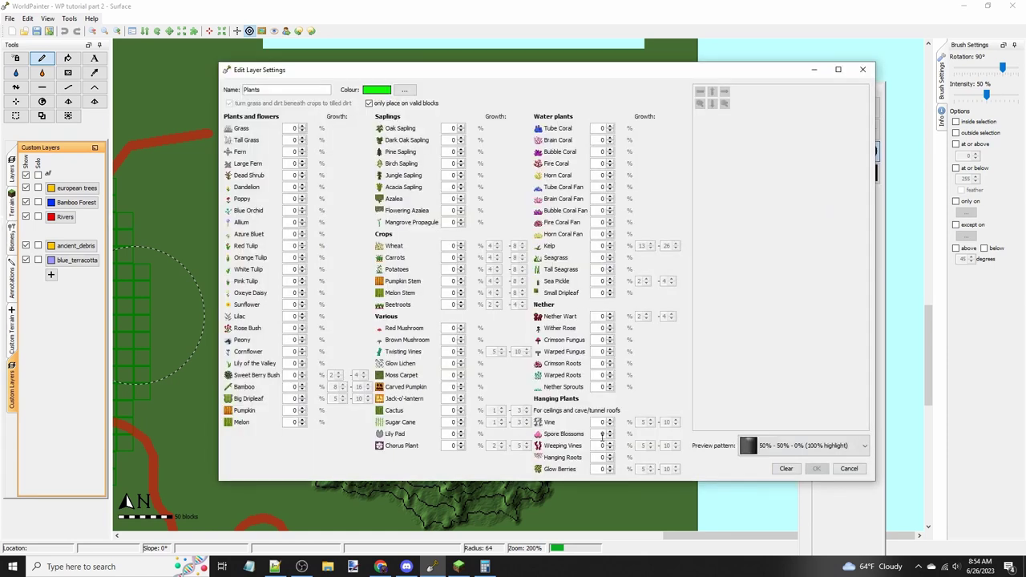
click(609, 443)
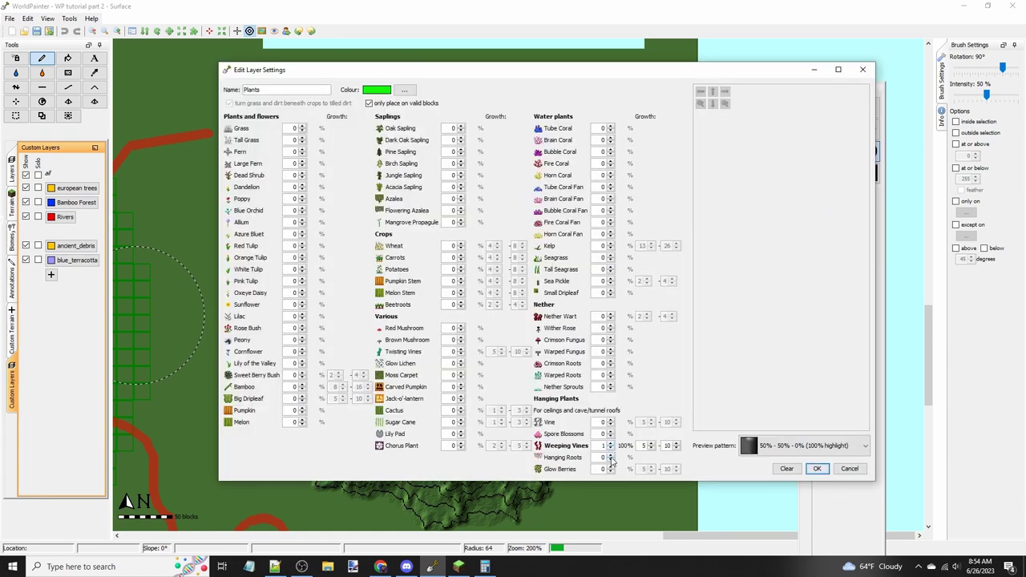
click(610, 455)
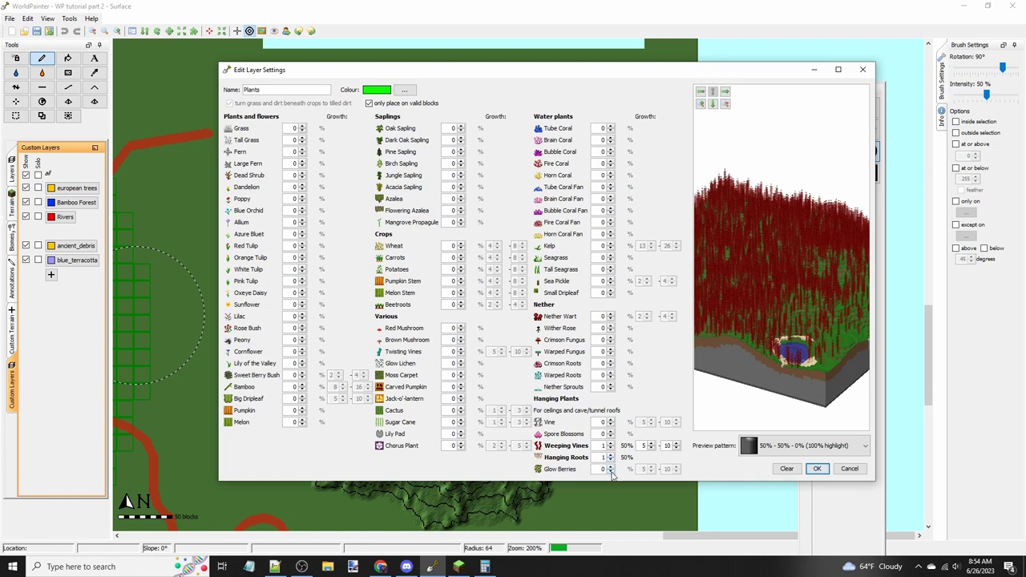
click(611, 466)
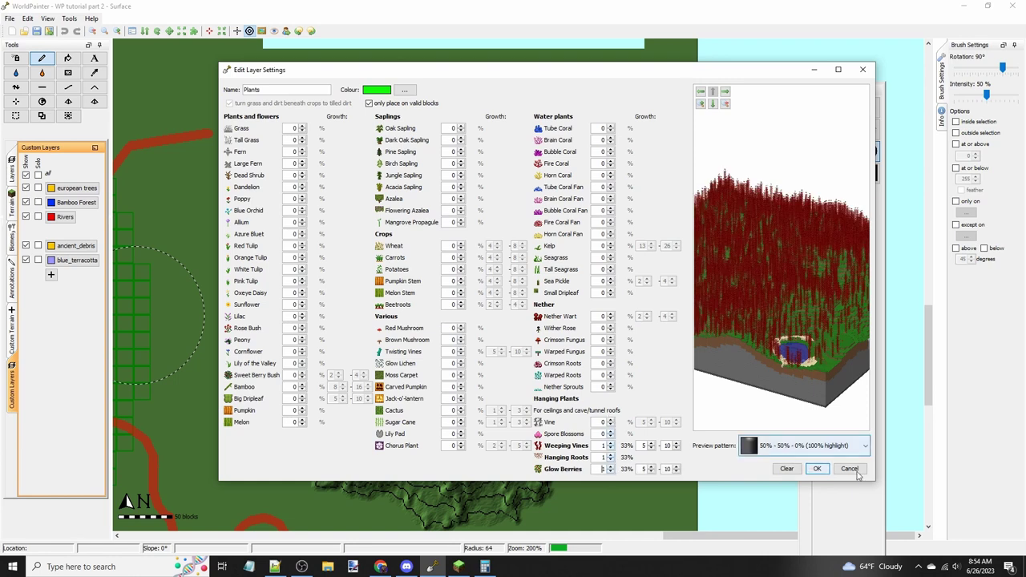
Step: Check the hanging plants preview up close, add Spore Blossoms at 1, and accept the roof plants layer
drag(813, 328, 806, 343)
scroll(814, 312, up, 4)
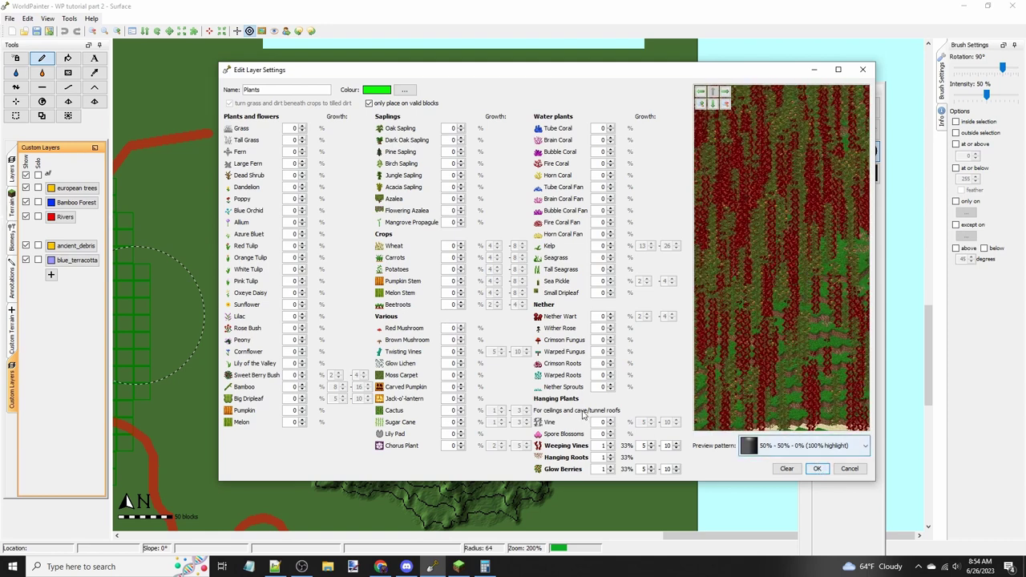
click(610, 431)
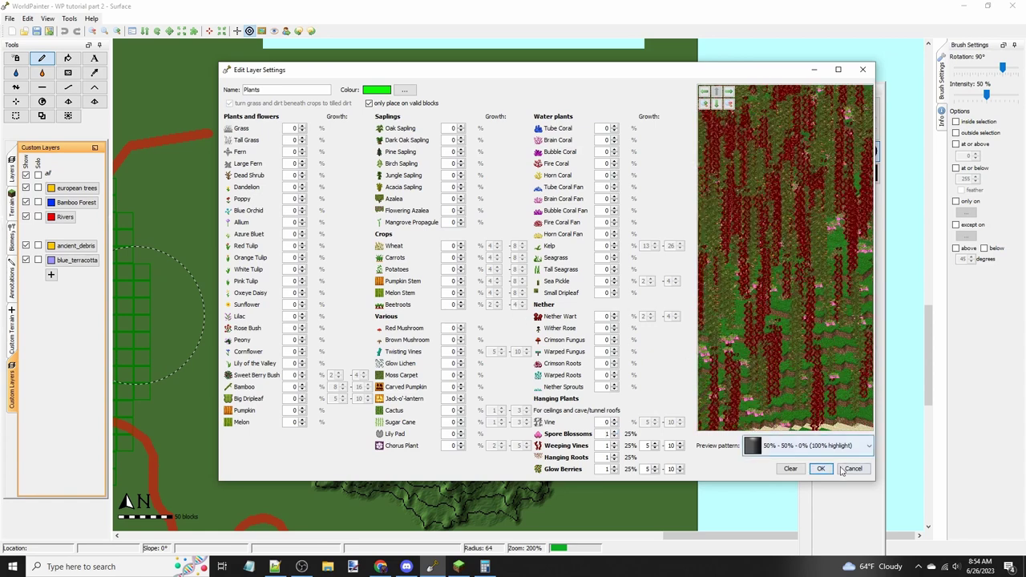
click(820, 468)
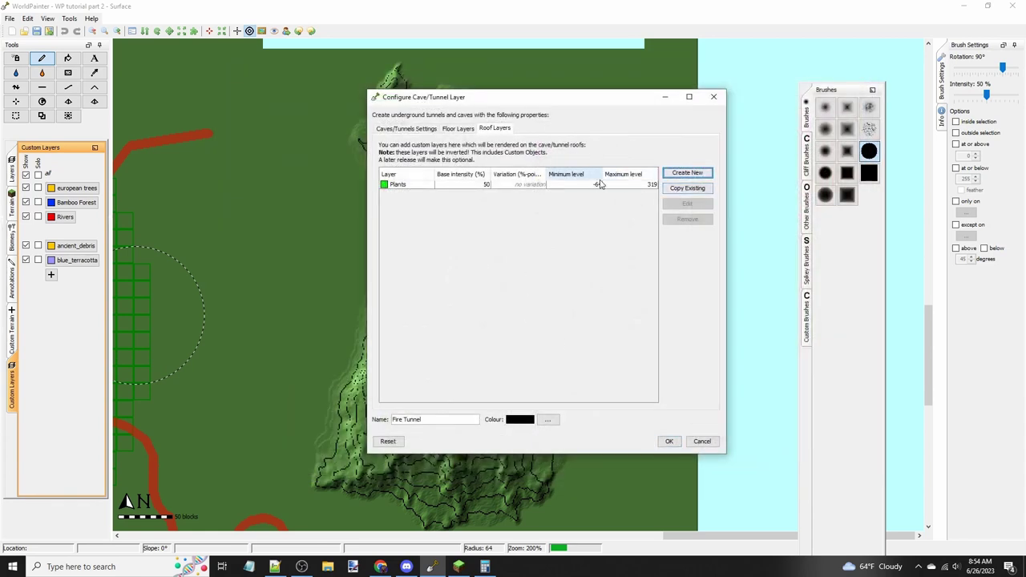
Step: Lower the base intensity of the tunnel roof's Plants layer and add Jack-o'-lantern at 1 to the floor's Plants layer
double_click(484, 183)
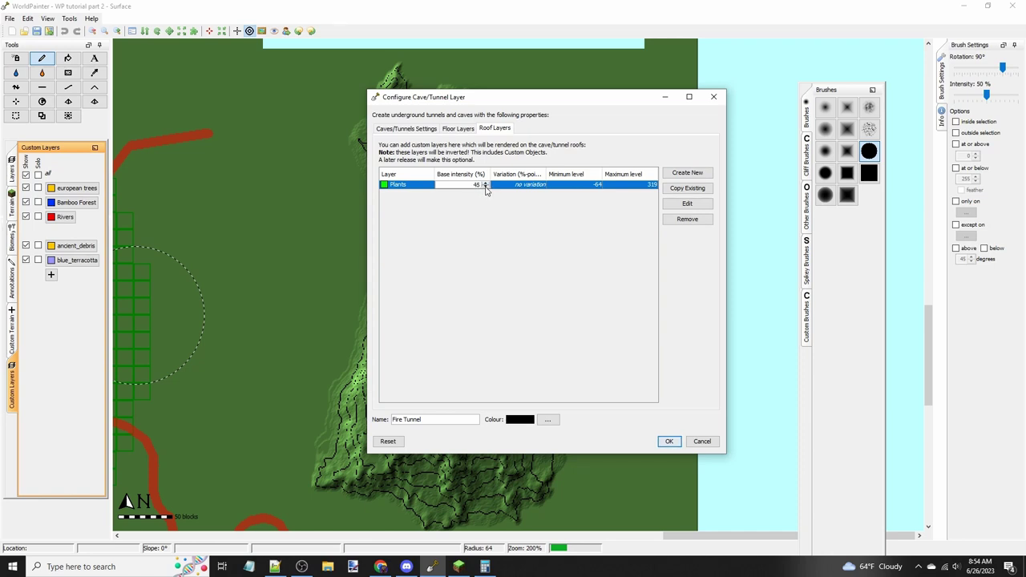
click(471, 128)
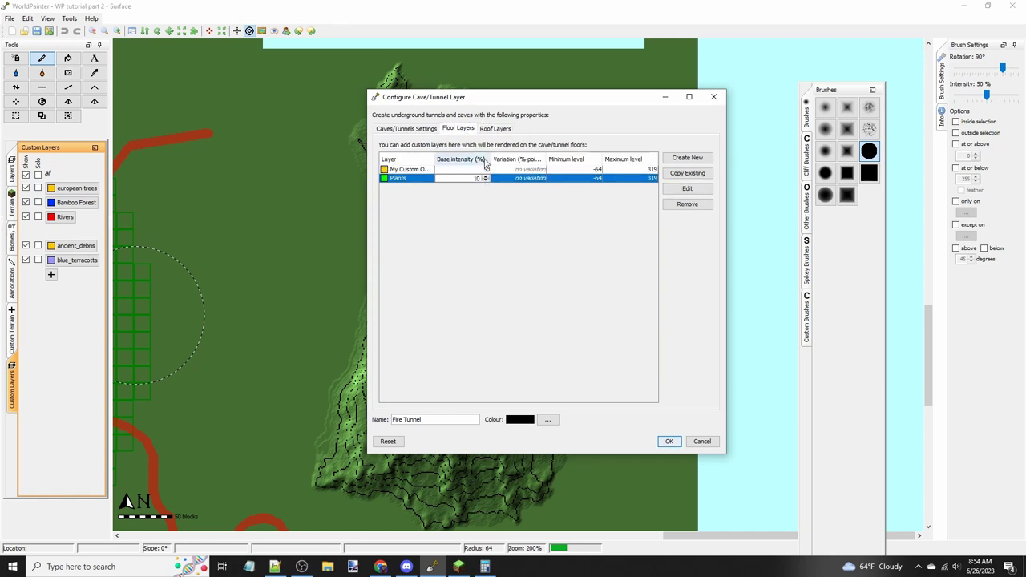
click(413, 180)
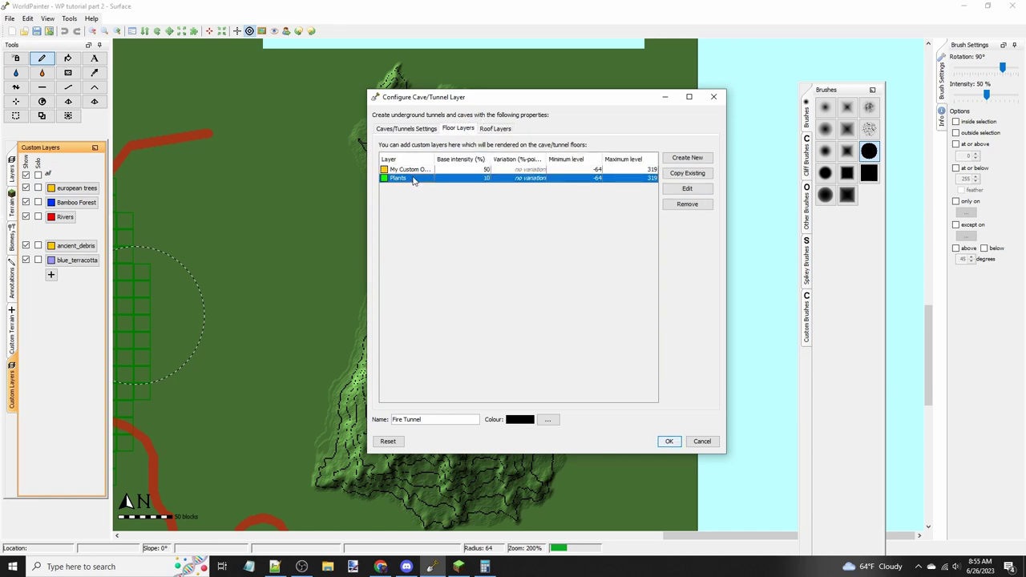
click(667, 190)
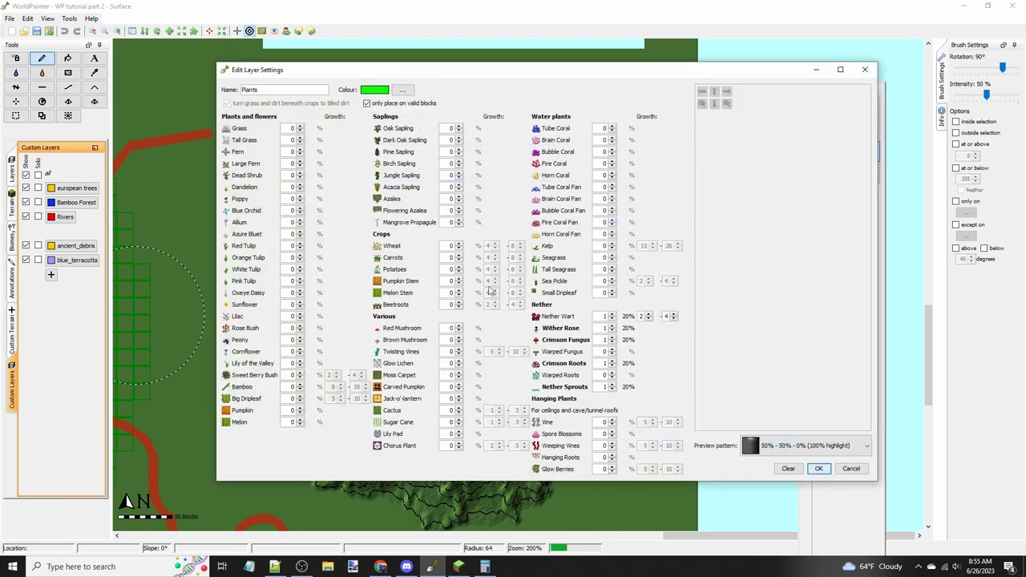
click(459, 396)
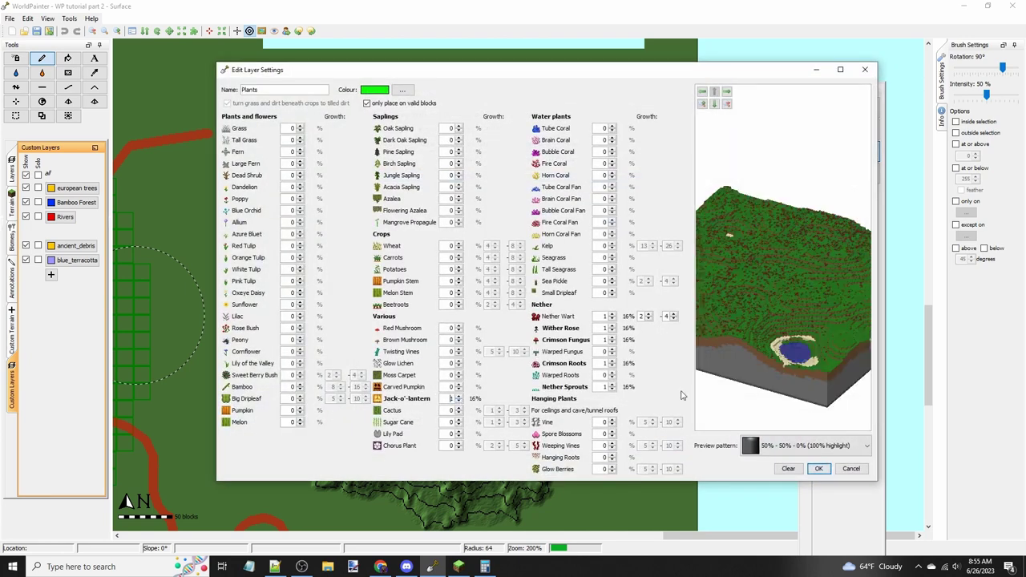
click(819, 469)
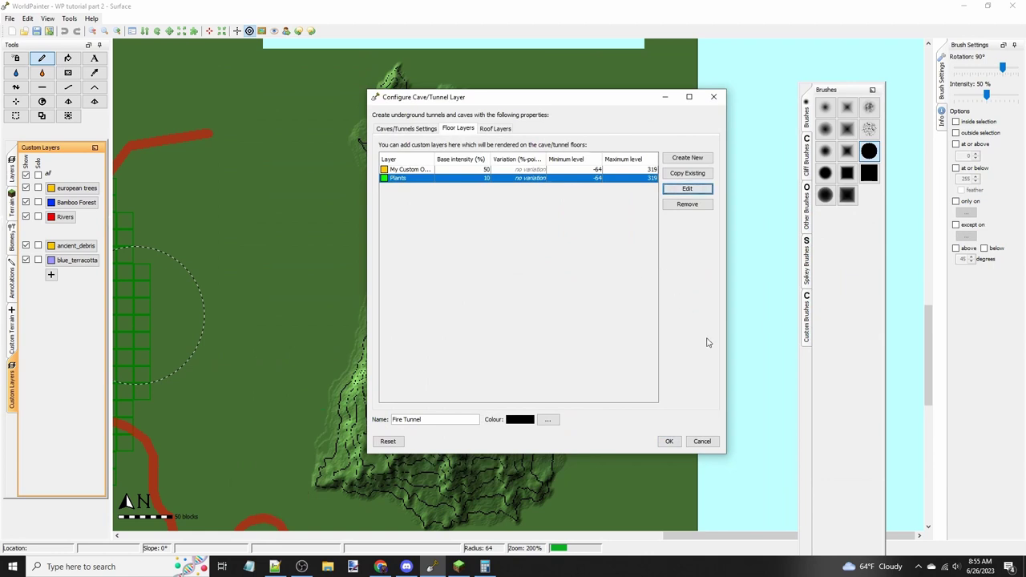
Step: Accept the Fire Tunnel layer settings and paint the layer as a band straight across the middle of the mountain with the round brush at radius 22
click(669, 441)
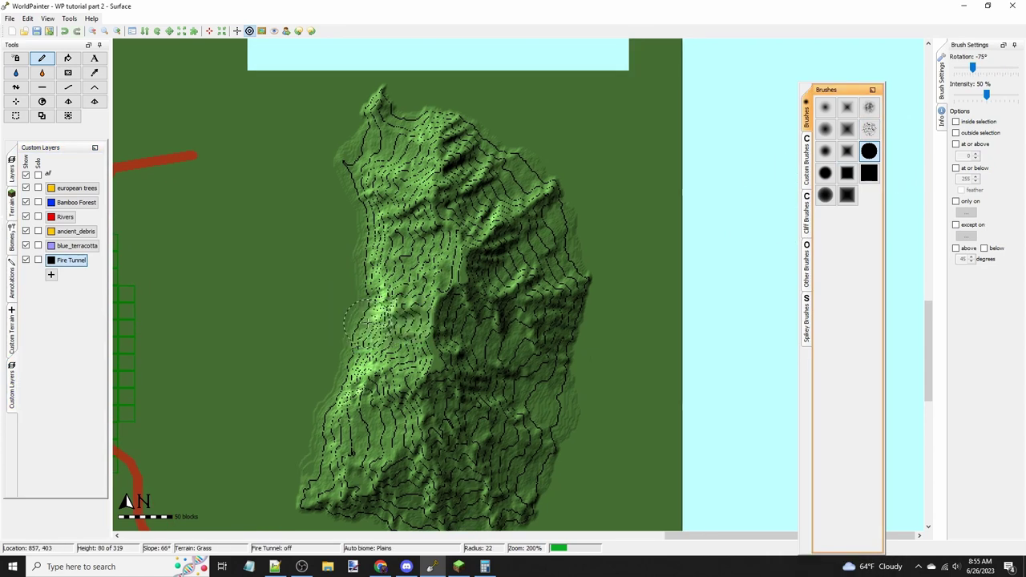
mouse_move(365, 320)
mouse_down()
mouse_move(565, 349)
mouse_move(528, 345)
mouse_up()
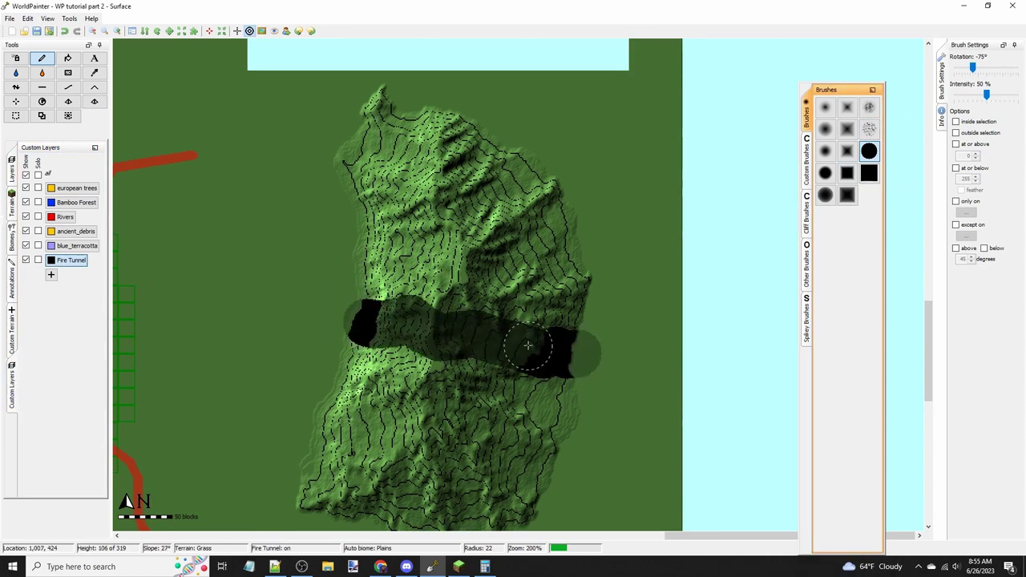
Step: Widen the painted Fire Tunnel band with irregular edges using an elongated custom brush, varying its rotation and enlarging it up to radius 113
click(806, 160)
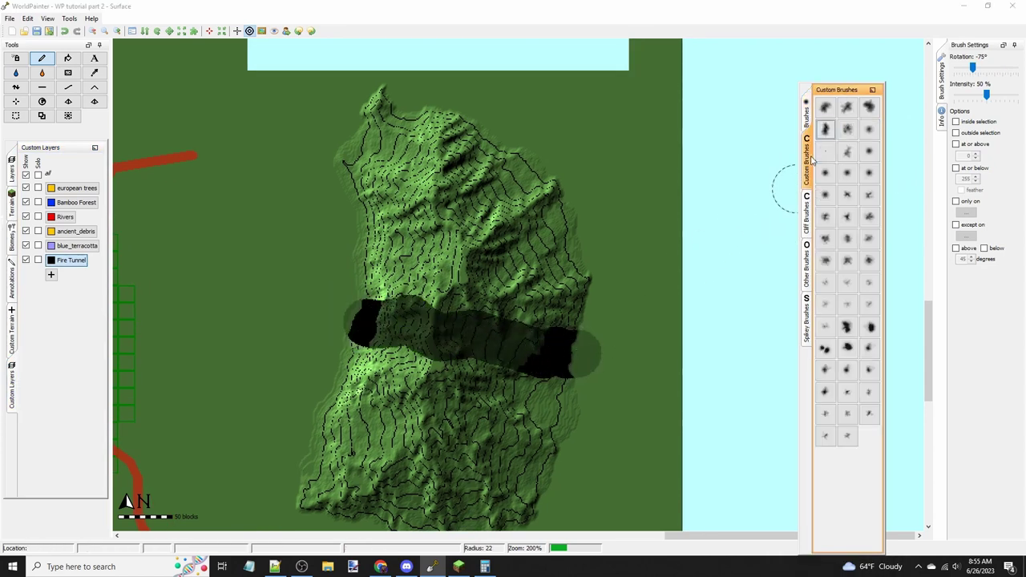
click(825, 124)
alt+scroll(514, 330, up, 2)
alt+scroll(514, 331, down, 3)
scroll(514, 331, down, 8)
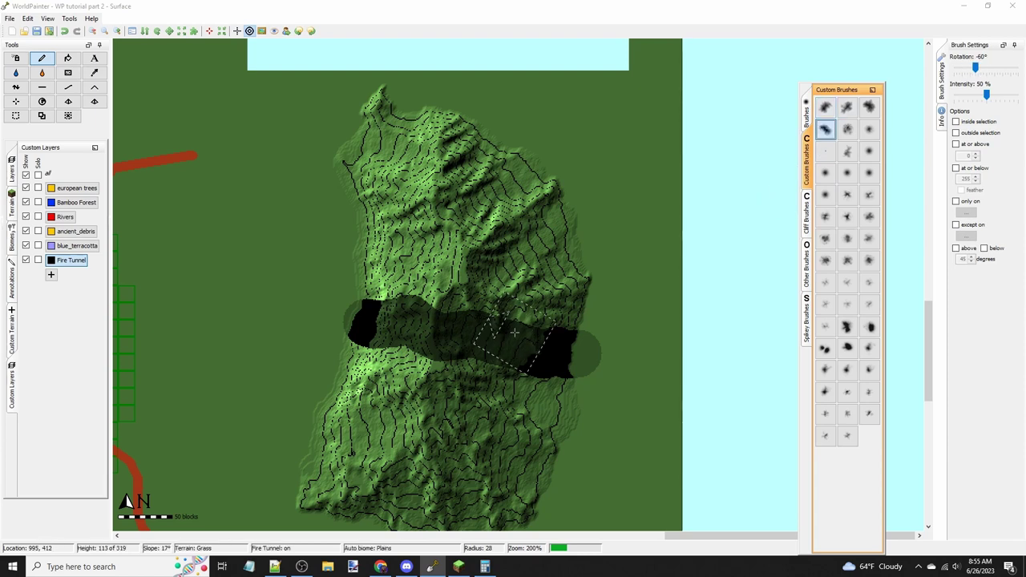
shift+scroll(513, 330, down, 3)
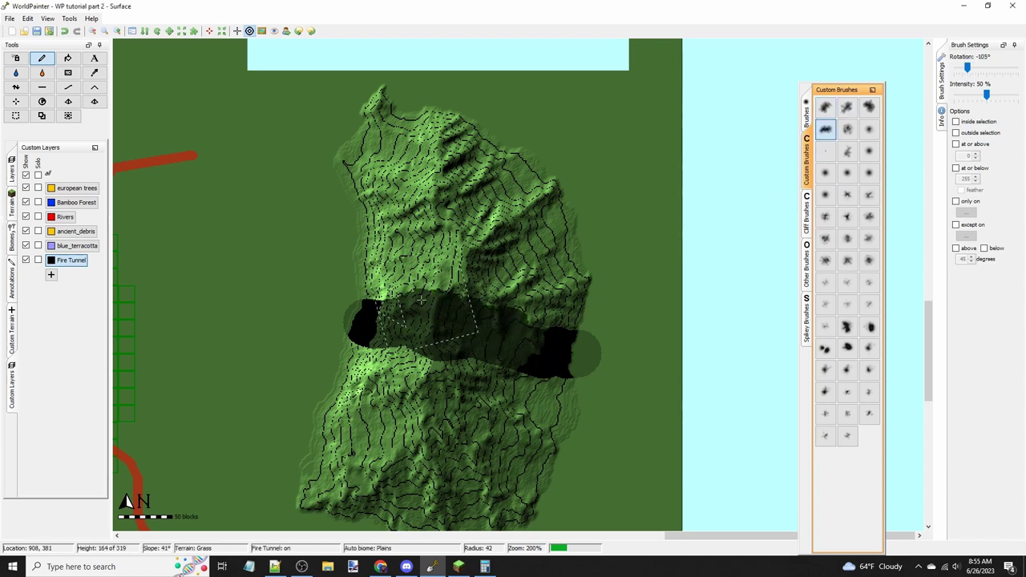
scroll(432, 308, up, 5)
shift+scroll(456, 303, up, 1)
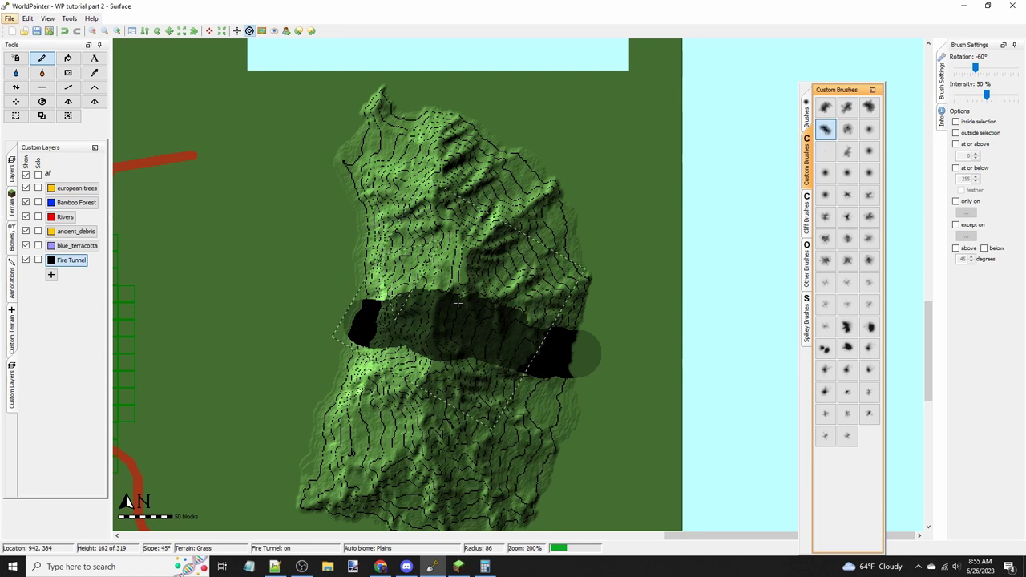
scroll(448, 328, up, 3)
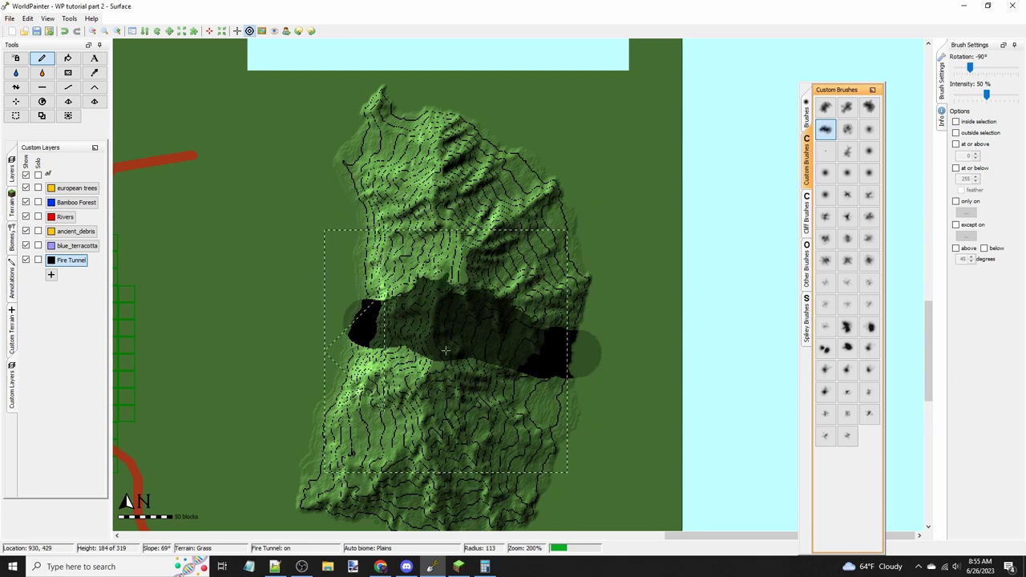
drag(423, 363, 498, 371)
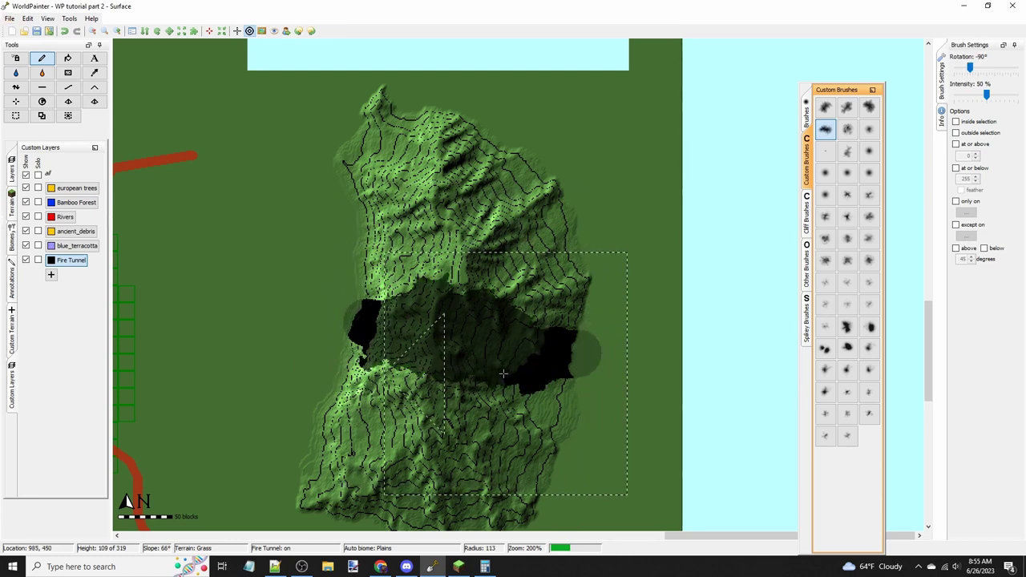